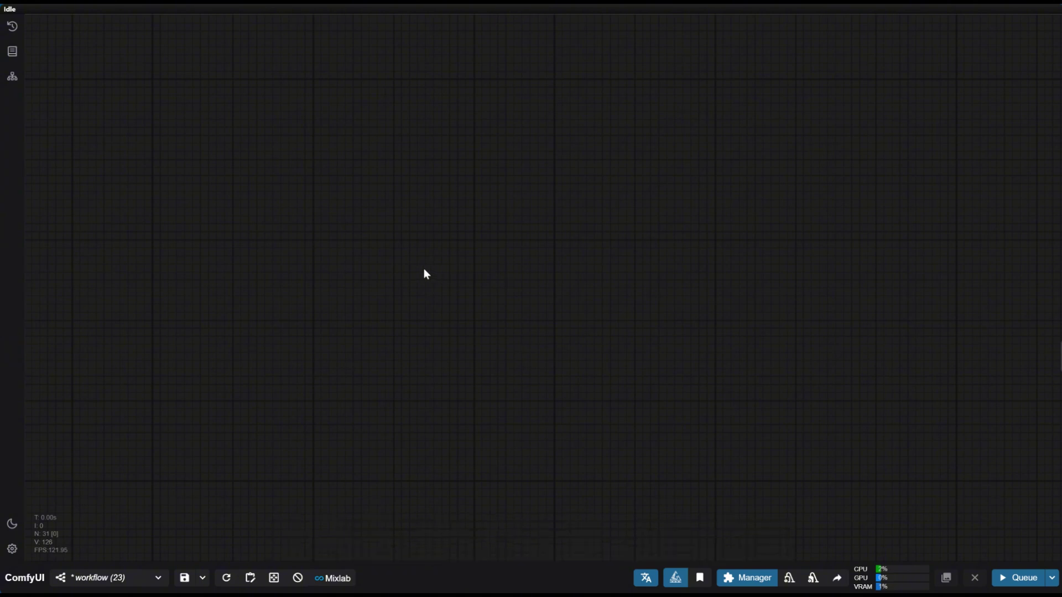
Add a For Loop Start node to the empty canvas and shift it to leave space beside its outputs.
{"action": "double_click", "coordinate": [415, 241]}
{"action": "type", "text": "fo"}
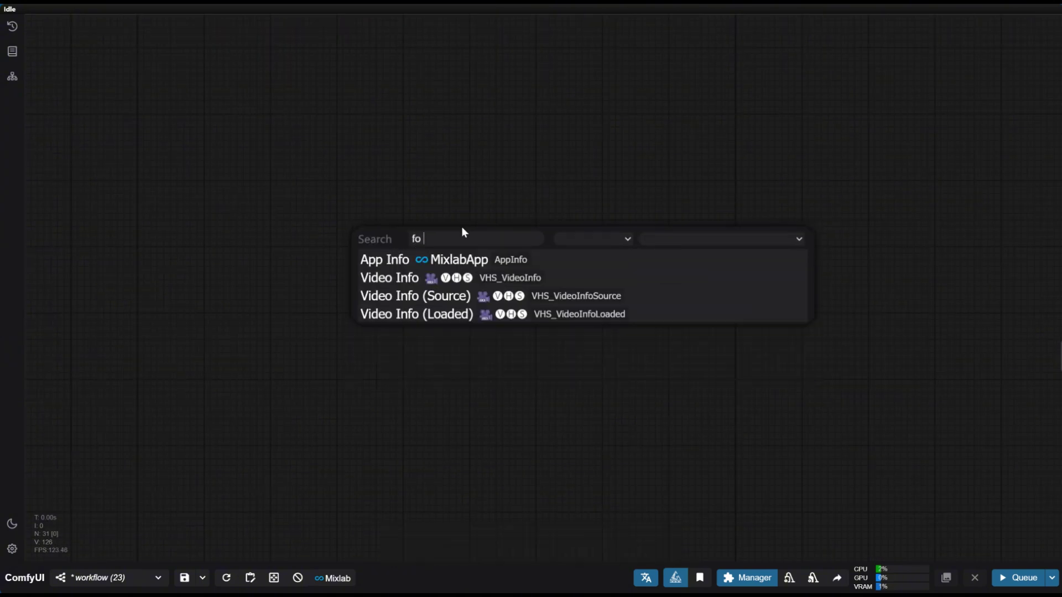
{"action": "type", "text": "r"}
{"action": "scroll", "coordinate": [461, 331], "scroll_direction": "down", "scroll_amount": 5}
{"action": "scroll", "coordinate": [461, 337], "scroll_direction": "up", "scroll_amount": 3}
{"action": "left_click", "coordinate": [461, 332]}
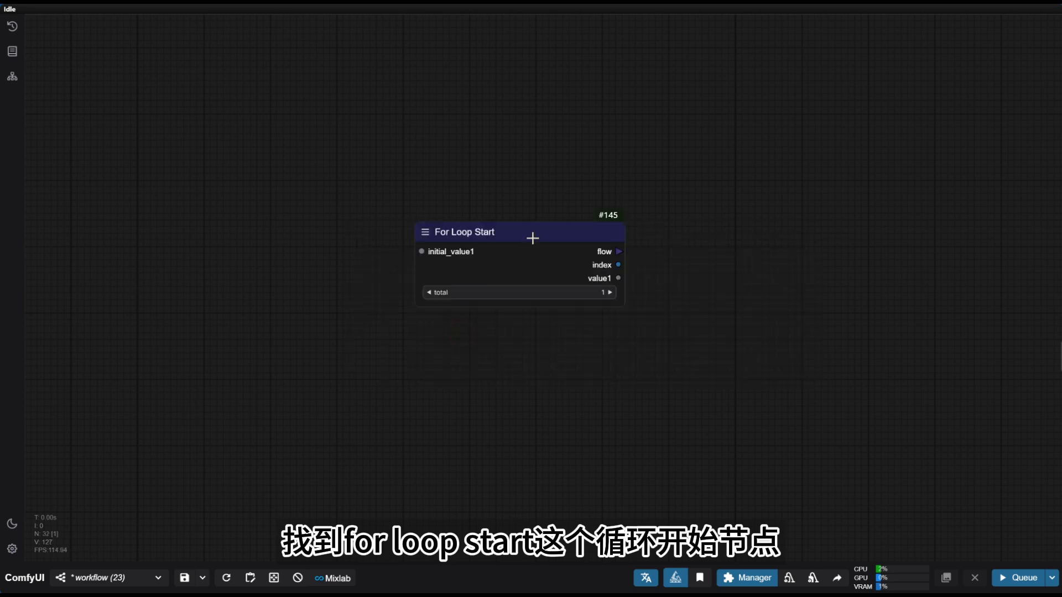
{"action": "left_click_drag", "start_coordinate": [533, 239], "coordinate": [403, 195]}
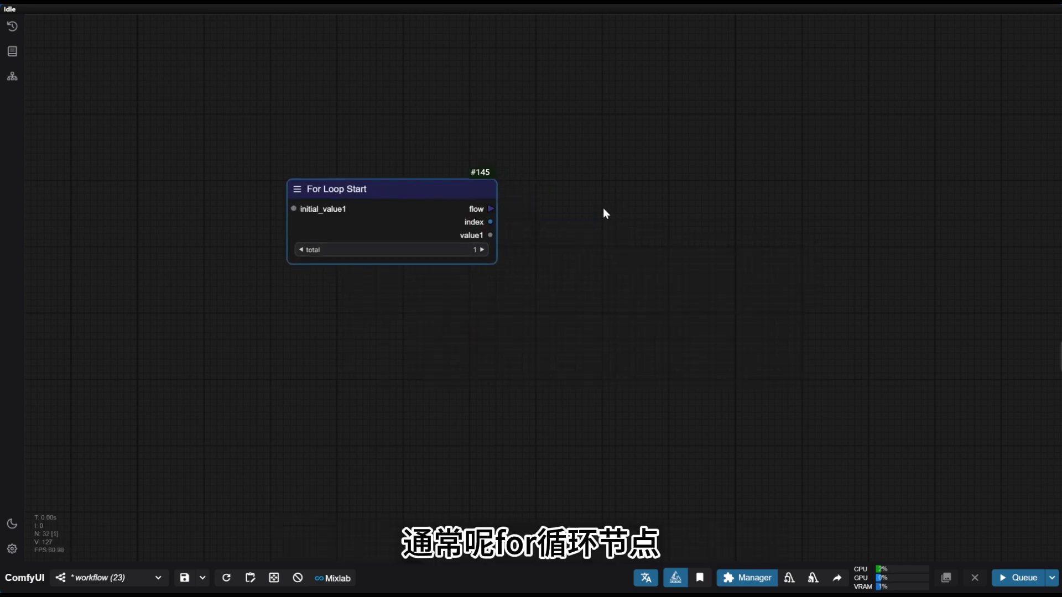
Add a For Loop End node linked from the flow output of For Loop Start.
{"action": "scroll", "coordinate": [615, 236], "scroll_direction": "down", "scroll_amount": 2}
{"action": "left_click_drag", "start_coordinate": [616, 238], "coordinate": [547, 228]}
{"action": "scroll", "coordinate": [434, 184], "scroll_direction": "up", "scroll_amount": 5}
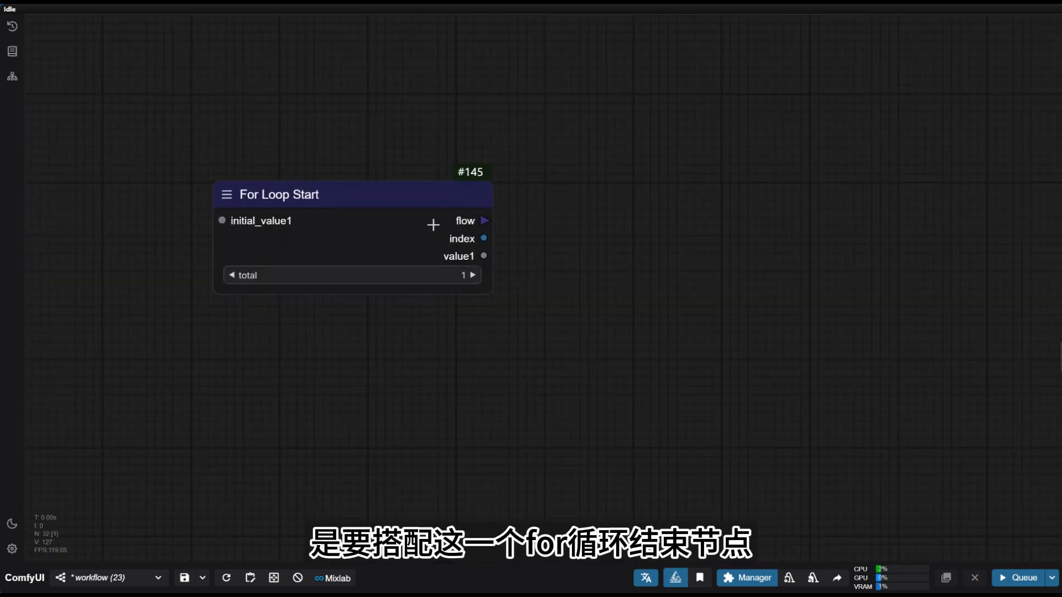
{"action": "scroll", "coordinate": [576, 242], "scroll_direction": "down", "scroll_amount": 3}
{"action": "scroll", "coordinate": [448, 210], "scroll_direction": "up", "scroll_amount": 3}
{"action": "left_click_drag", "start_coordinate": [421, 235], "coordinate": [776, 225]}
{"action": "left_click", "coordinate": [824, 295]}
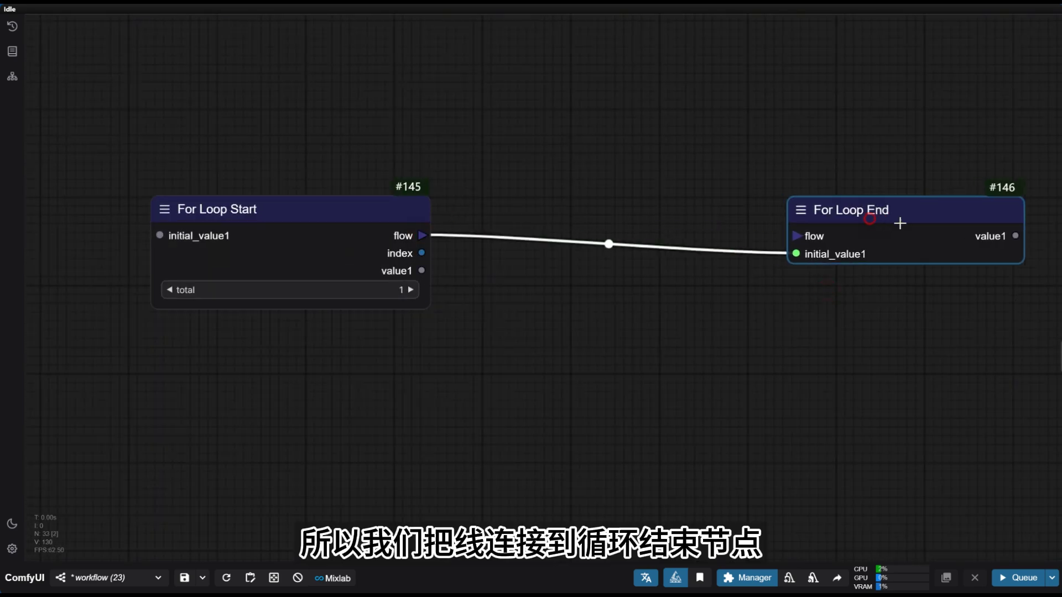
Reconnect the link to For Loop End's flow input and move that node farther from For Loop Start.
{"action": "left_click_drag", "start_coordinate": [806, 259], "coordinate": [878, 220]}
{"action": "scroll", "coordinate": [863, 293], "scroll_direction": "down", "scroll_amount": 2}
{"action": "scroll", "coordinate": [713, 365], "scroll_direction": "up", "scroll_amount": 2}
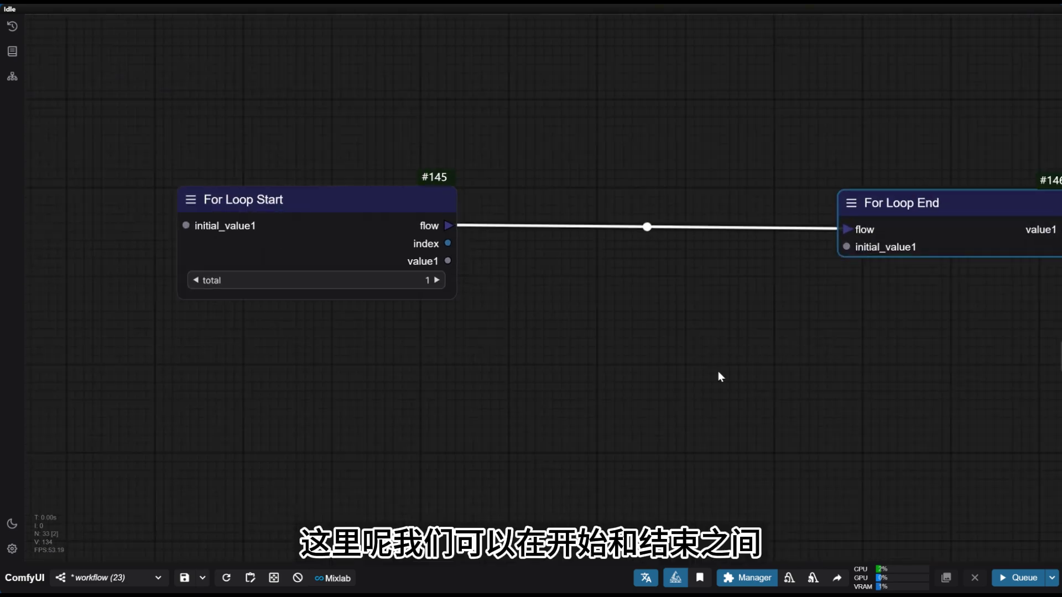
{"action": "left_click_drag", "start_coordinate": [718, 371], "coordinate": [637, 360]}
{"action": "left_click_drag", "start_coordinate": [828, 226], "coordinate": [908, 221]}
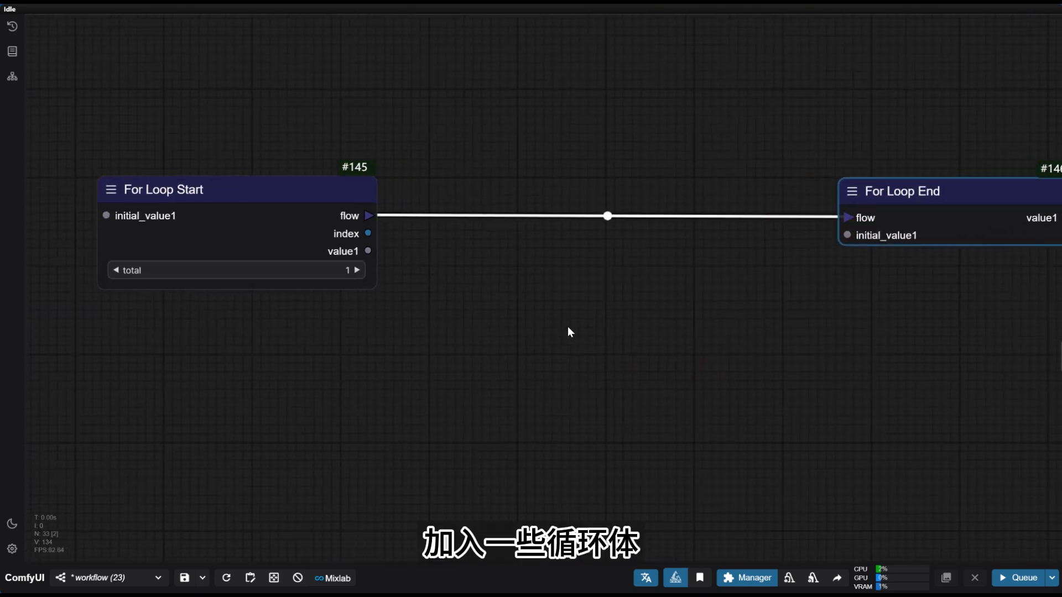
Examine the index output and the initial_value1 and value1 connectors on the For Loop Start node.
{"action": "scroll", "coordinate": [563, 331], "scroll_direction": "down", "scroll_amount": 2}
{"action": "left_click_drag", "start_coordinate": [587, 328], "coordinate": [612, 322]}
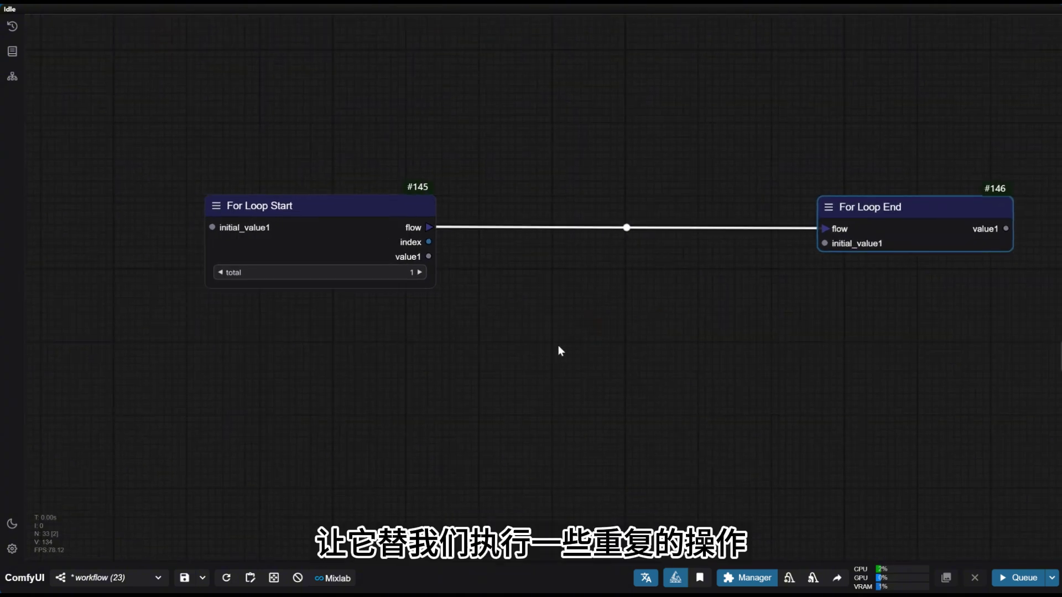
{"action": "scroll", "coordinate": [450, 256], "scroll_direction": "up", "scroll_amount": 3}
{"action": "scroll", "coordinate": [471, 261], "scroll_direction": "down", "scroll_amount": 2}
{"action": "left_click_drag", "start_coordinate": [546, 256], "coordinate": [630, 290]}
{"action": "scroll", "coordinate": [444, 237], "scroll_direction": "up", "scroll_amount": 3}
{"action": "scroll", "coordinate": [555, 281], "scroll_direction": "up", "scroll_amount": 1}
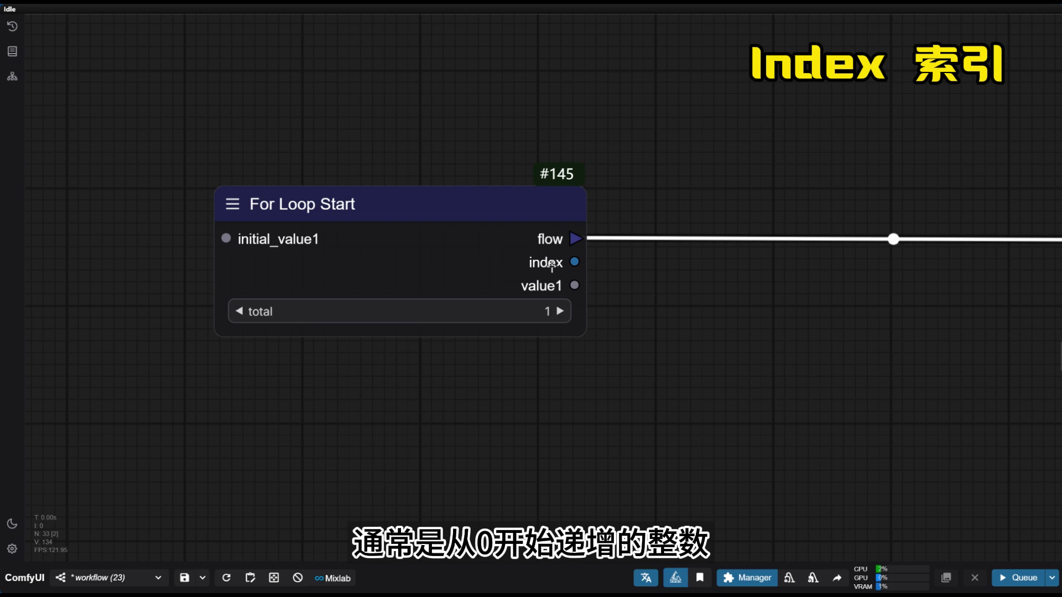
{"action": "scroll", "coordinate": [564, 275], "scroll_direction": "down", "scroll_amount": 1}
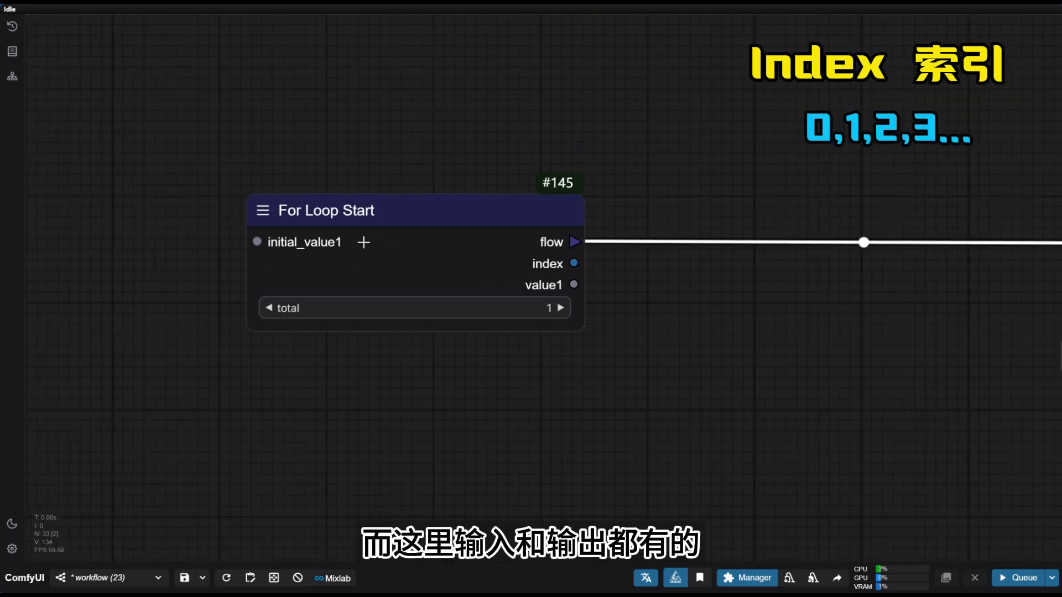
{"action": "scroll", "coordinate": [313, 246], "scroll_direction": "up", "scroll_amount": 2}
{"action": "scroll", "coordinate": [370, 280], "scroll_direction": "down", "scroll_amount": 1}
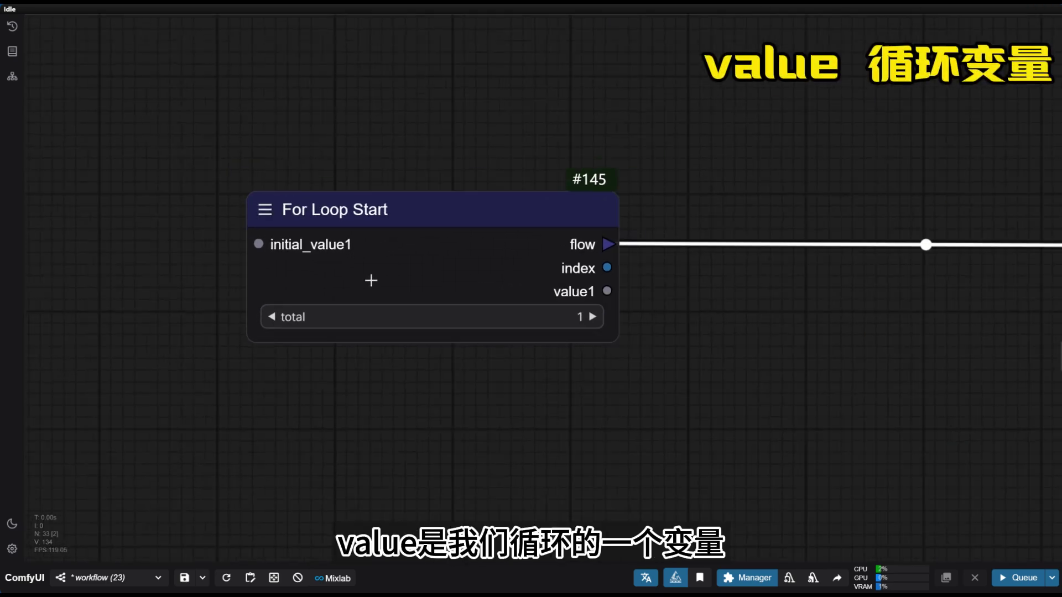
{"action": "scroll", "coordinate": [371, 280], "scroll_direction": "down", "scroll_amount": 3}
{"action": "left_click_drag", "start_coordinate": [338, 358], "coordinate": [359, 370]}
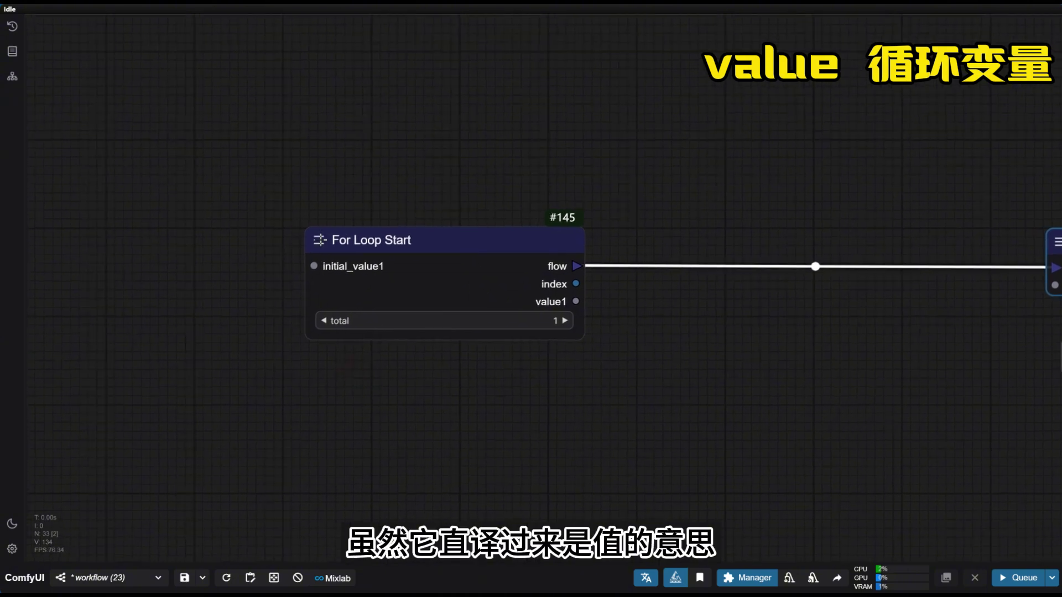
{"action": "scroll", "coordinate": [325, 238], "scroll_direction": "up", "scroll_amount": 2}
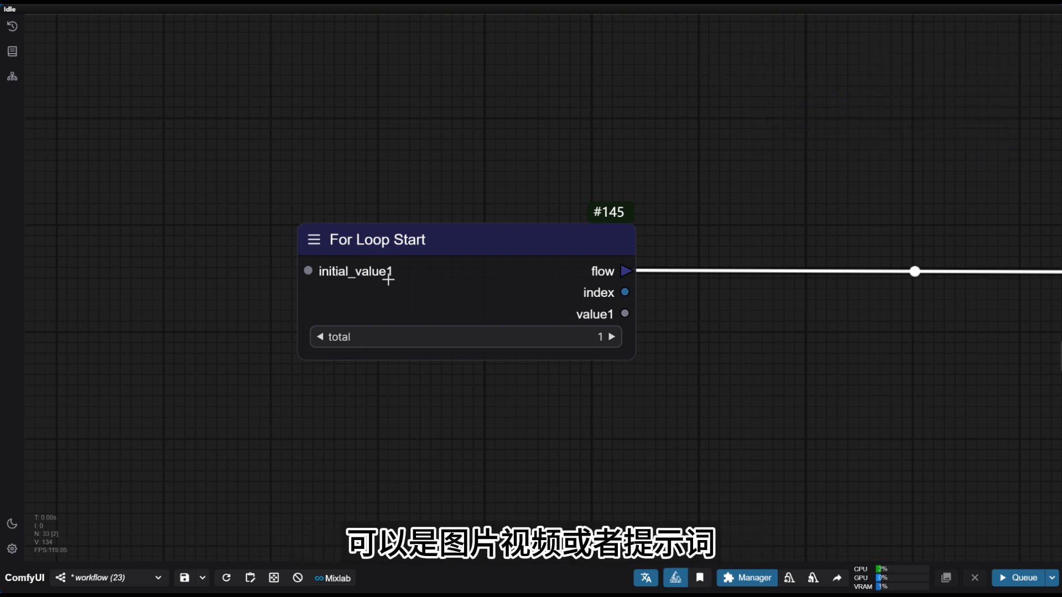
{"action": "scroll", "coordinate": [388, 279], "scroll_direction": "down", "scroll_amount": 1}
{"action": "scroll", "coordinate": [369, 216], "scroll_direction": "down", "scroll_amount": 1}
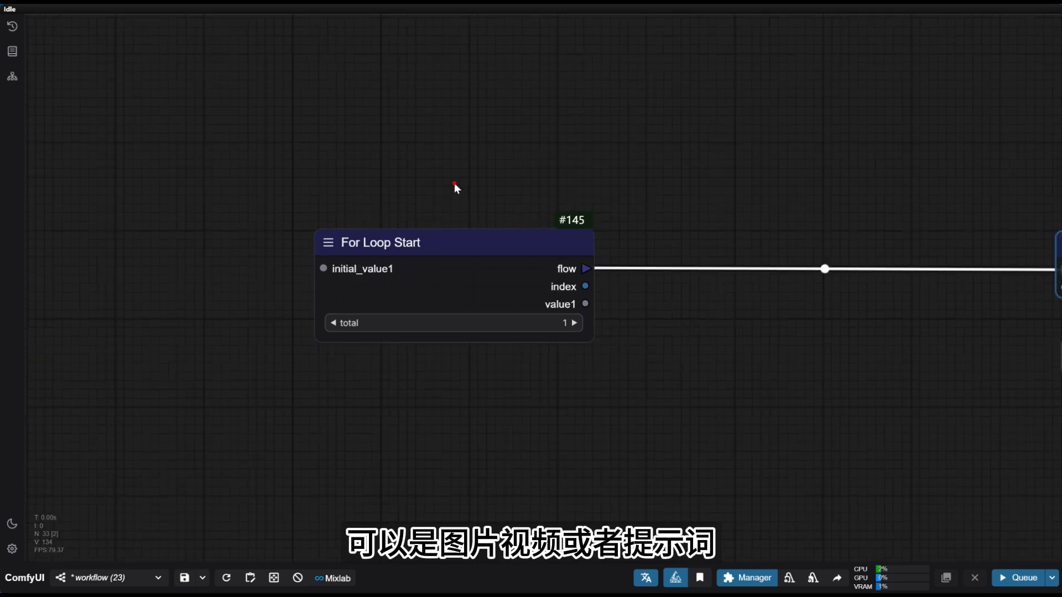
{"action": "left_click_drag", "start_coordinate": [454, 186], "coordinate": [483, 169]}
{"action": "scroll", "coordinate": [477, 231], "scroll_direction": "up", "scroll_amount": 1}
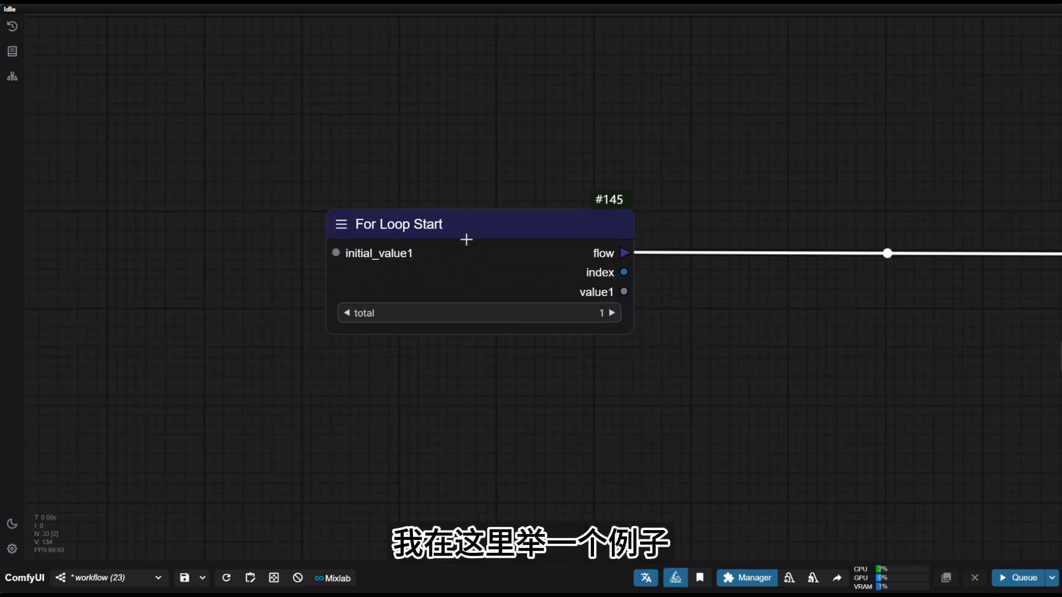
{"action": "scroll", "coordinate": [400, 262], "scroll_direction": "down", "scroll_amount": 1}
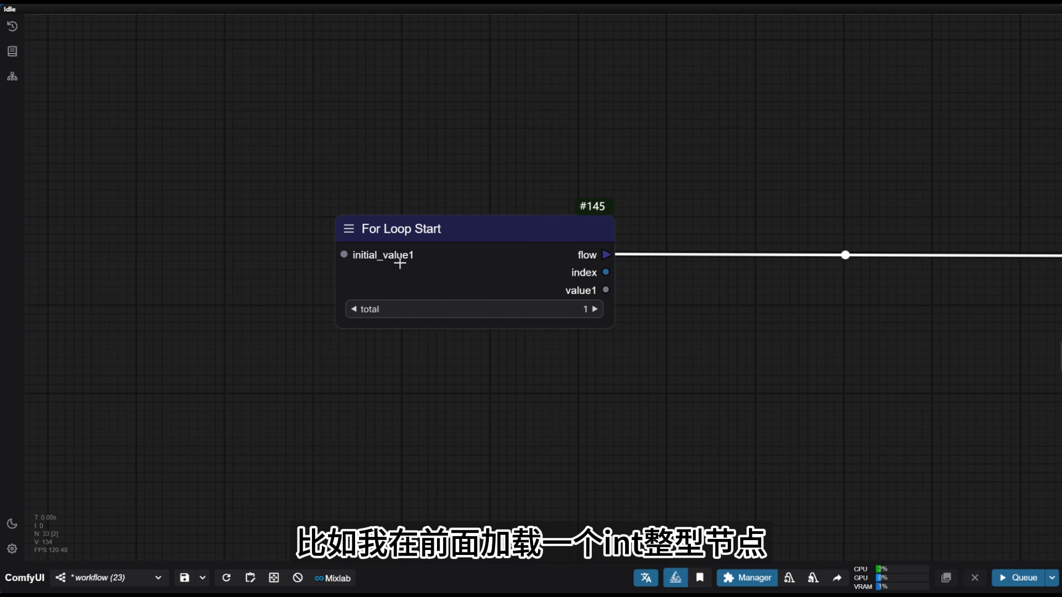
Add an Int node and place it ahead of the For Loop Start node.
{"action": "double_click", "coordinate": [292, 262]}
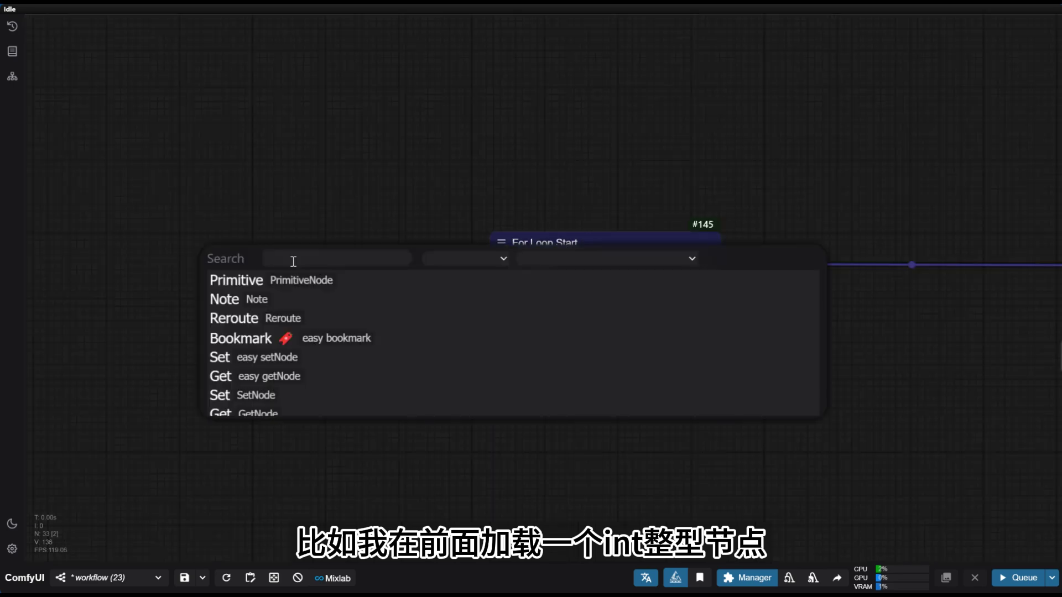
{"action": "type", "text": "int"}
{"action": "scroll", "coordinate": [334, 362], "scroll_direction": "down", "scroll_amount": 5}
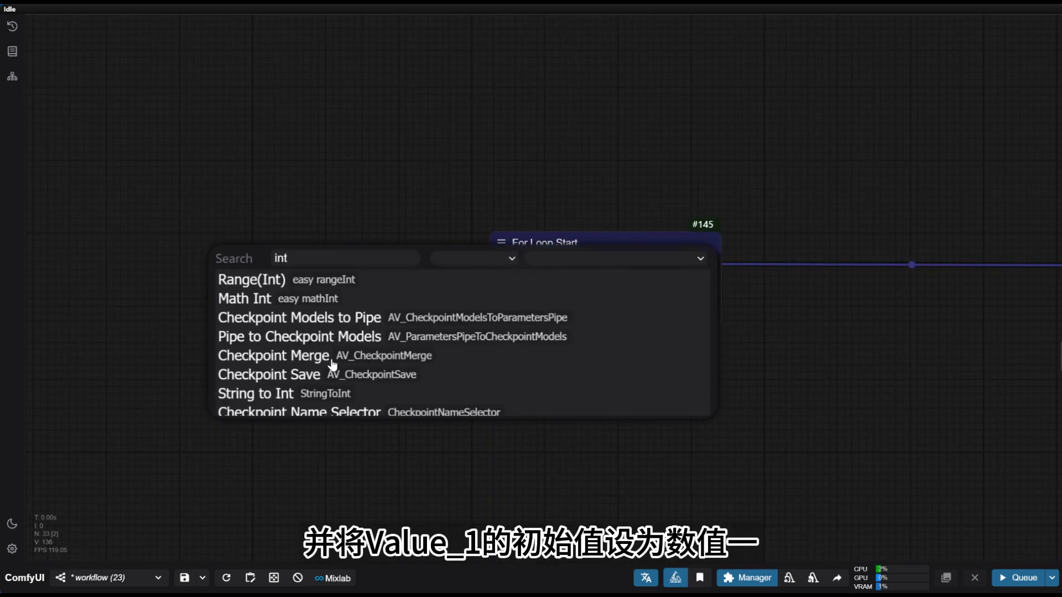
{"action": "scroll", "coordinate": [331, 362], "scroll_direction": "up", "scroll_amount": 1}
{"action": "left_click", "coordinate": [308, 311]}
{"action": "left_click_drag", "start_coordinate": [420, 258], "coordinate": [253, 252]}
Set the Int node's value to 1 and connect its output to initial_value1 of For Loop Start.
{"action": "left_click", "coordinate": [323, 290]}
{"action": "type", "text": "1"}
{"action": "key", "text": "Return"}
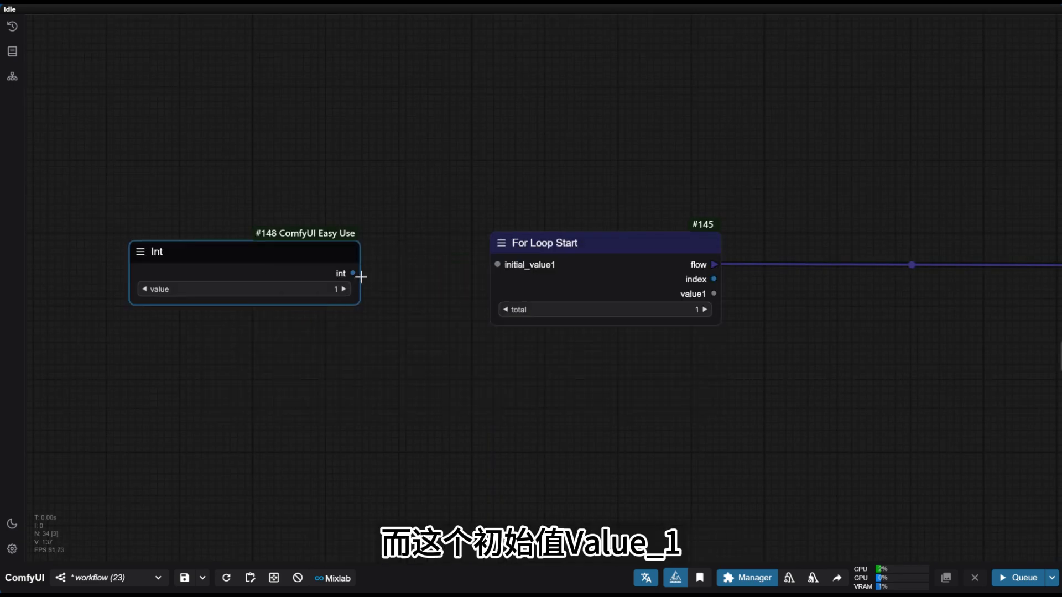
{"action": "left_click_drag", "start_coordinate": [361, 276], "coordinate": [497, 265]}
Examine how the value connectors of For Loop Start correspond to those of For Loop End.
{"action": "scroll", "coordinate": [559, 362], "scroll_direction": "up", "scroll_amount": 3}
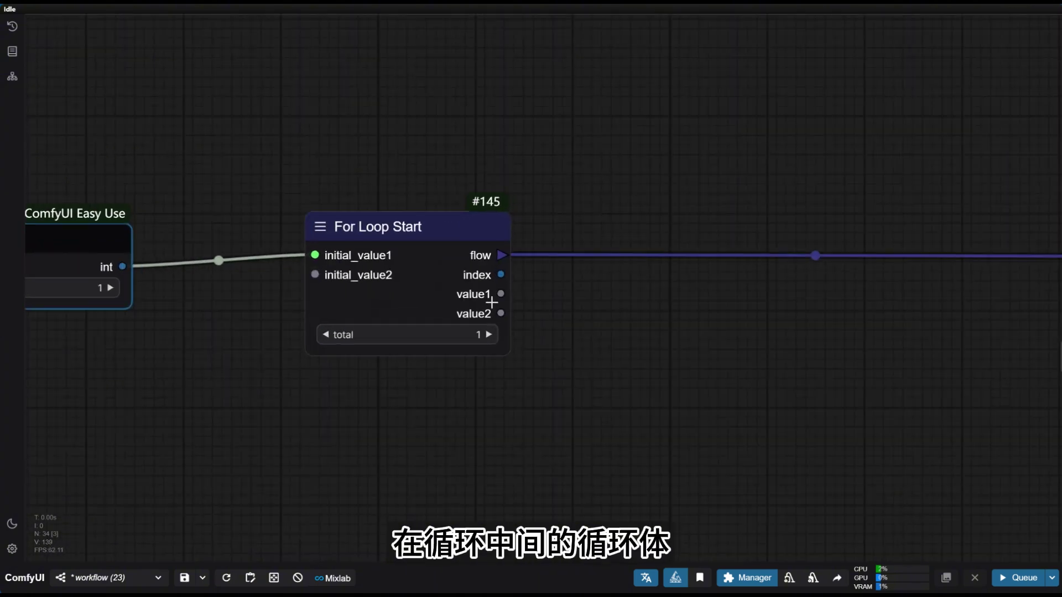
{"action": "scroll", "coordinate": [492, 303], "scroll_direction": "down", "scroll_amount": 3}
{"action": "left_click_drag", "start_coordinate": [687, 343], "coordinate": [383, 346]}
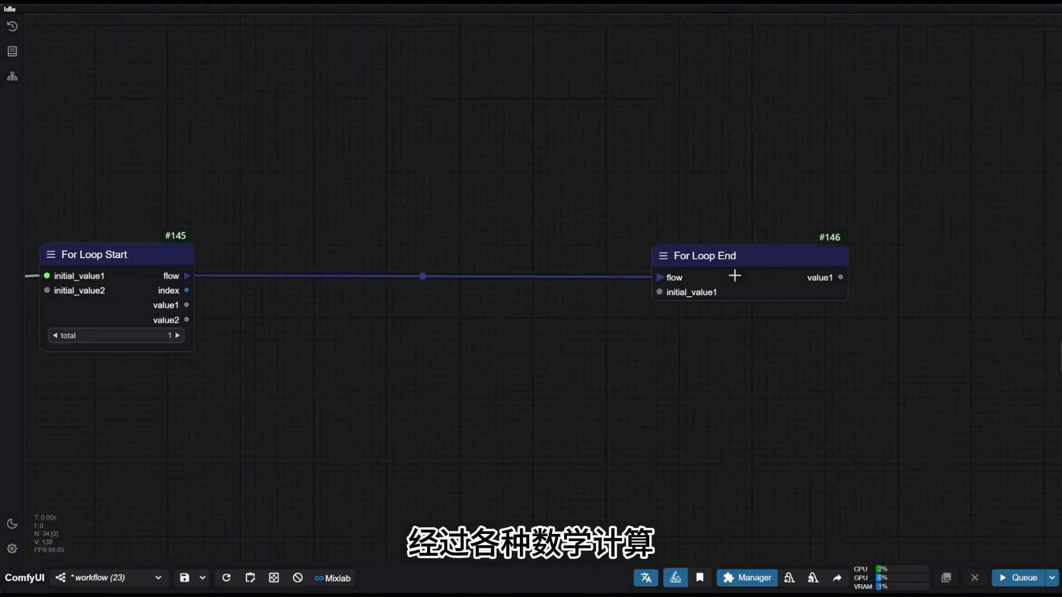
{"action": "scroll", "coordinate": [722, 301], "scroll_direction": "down", "scroll_amount": 2}
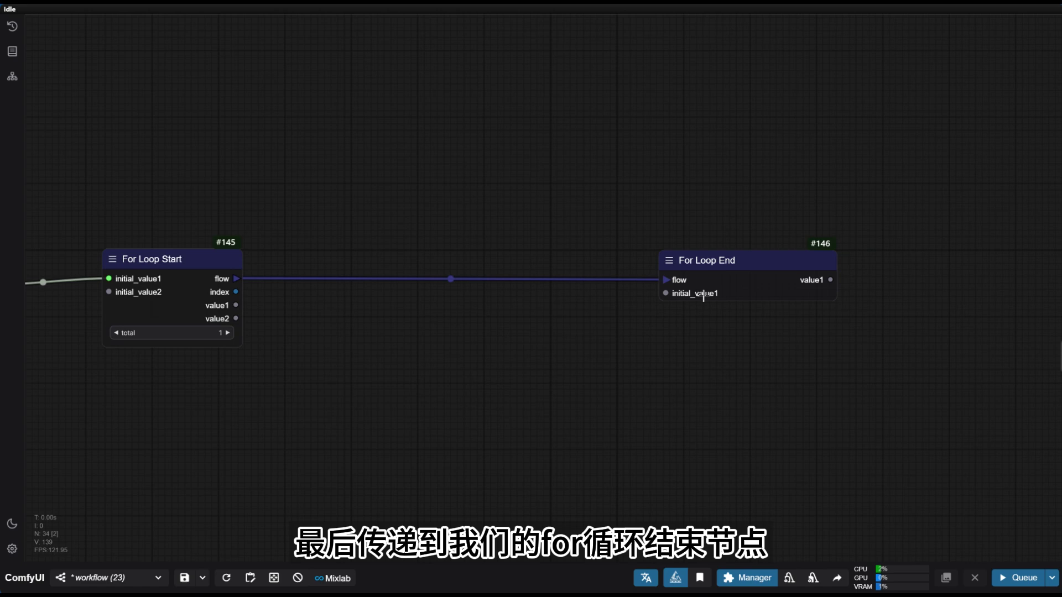
{"action": "left_click", "coordinate": [723, 264]}
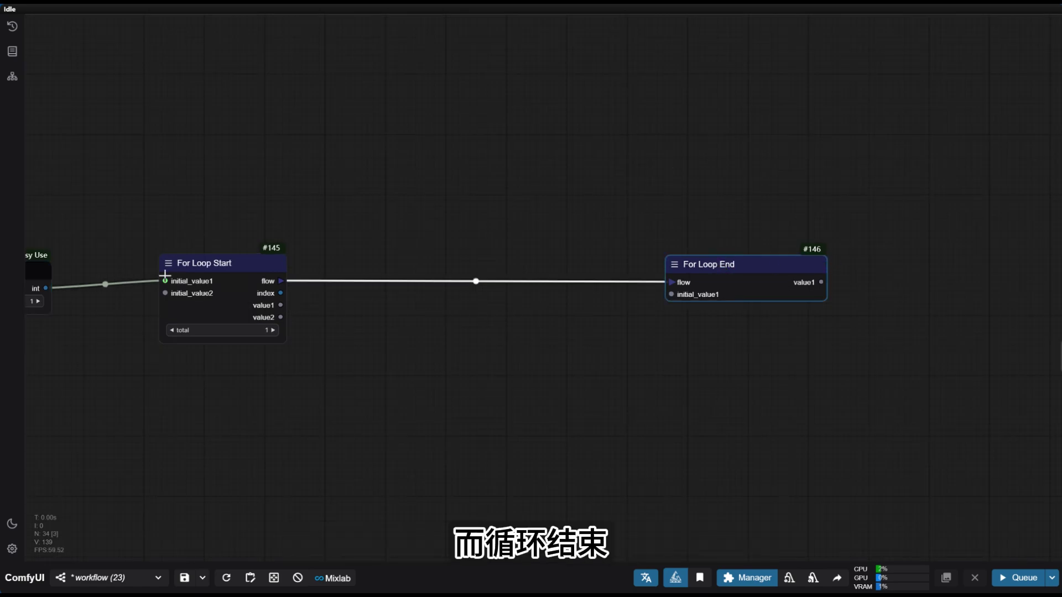
{"action": "scroll", "coordinate": [232, 296], "scroll_direction": "up", "scroll_amount": 3}
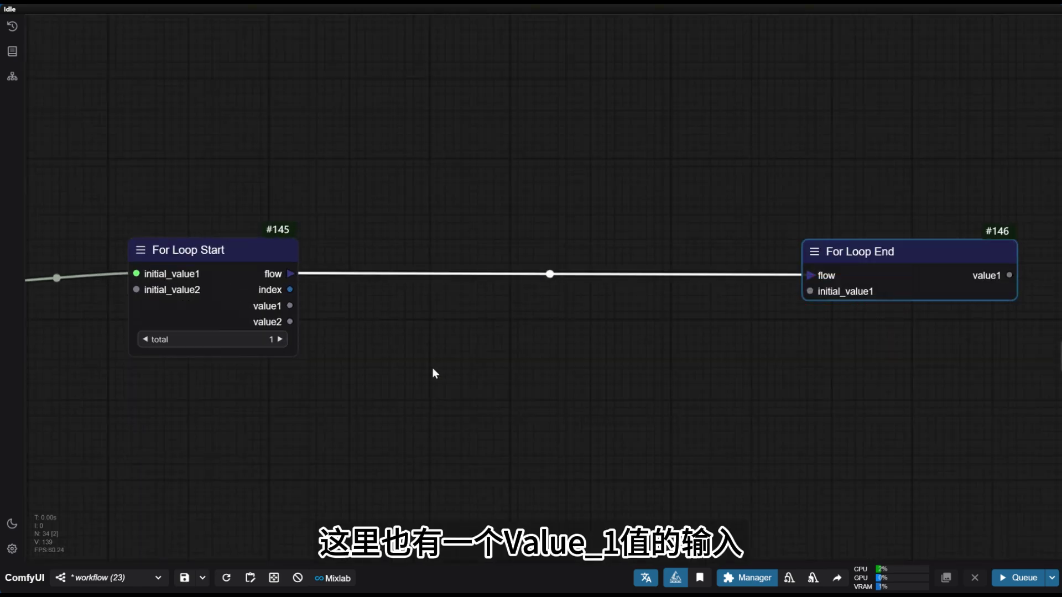
{"action": "scroll", "coordinate": [420, 350], "scroll_direction": "down", "scroll_amount": 2}
{"action": "left_click_drag", "start_coordinate": [420, 354], "coordinate": [464, 310]}
{"action": "scroll", "coordinate": [487, 346], "scroll_direction": "up", "scroll_amount": 2}
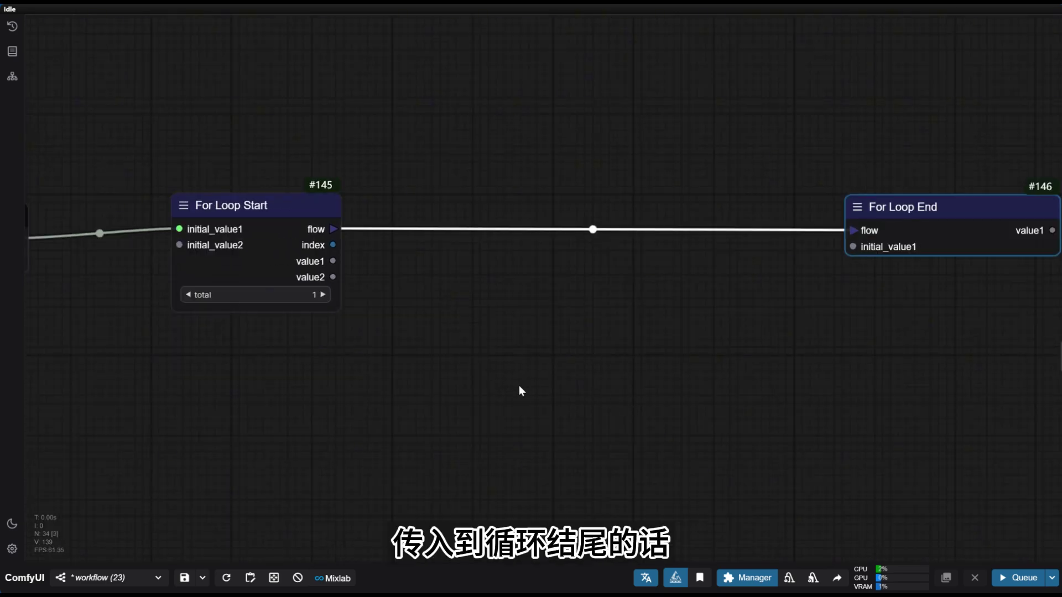
Add a Simple Math node between For Loop Start and For Loop End, below the flow link.
{"action": "double_click", "coordinate": [535, 371]}
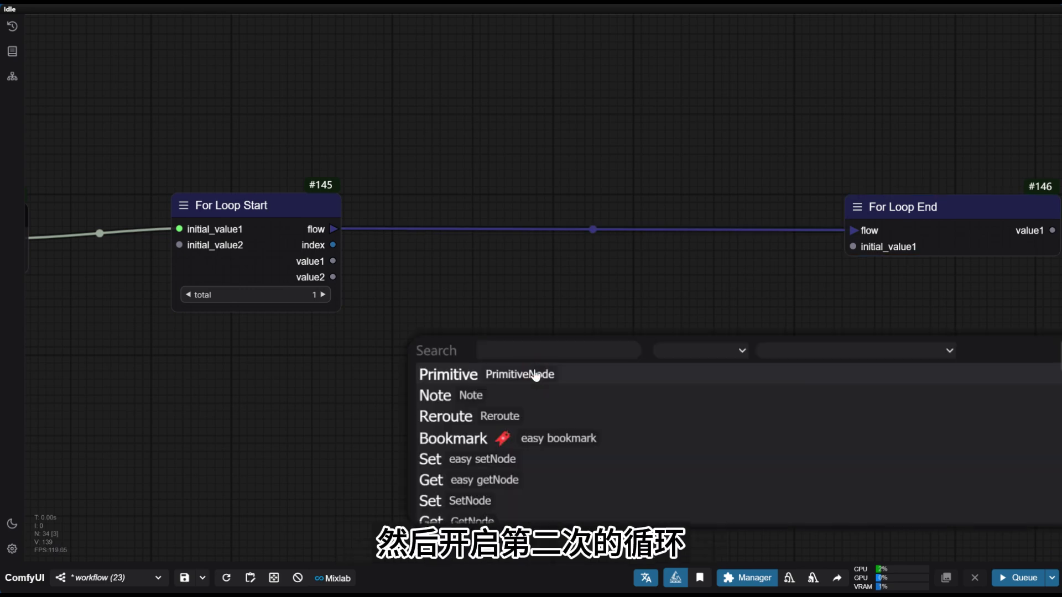
{"action": "type", "text": "simple "}
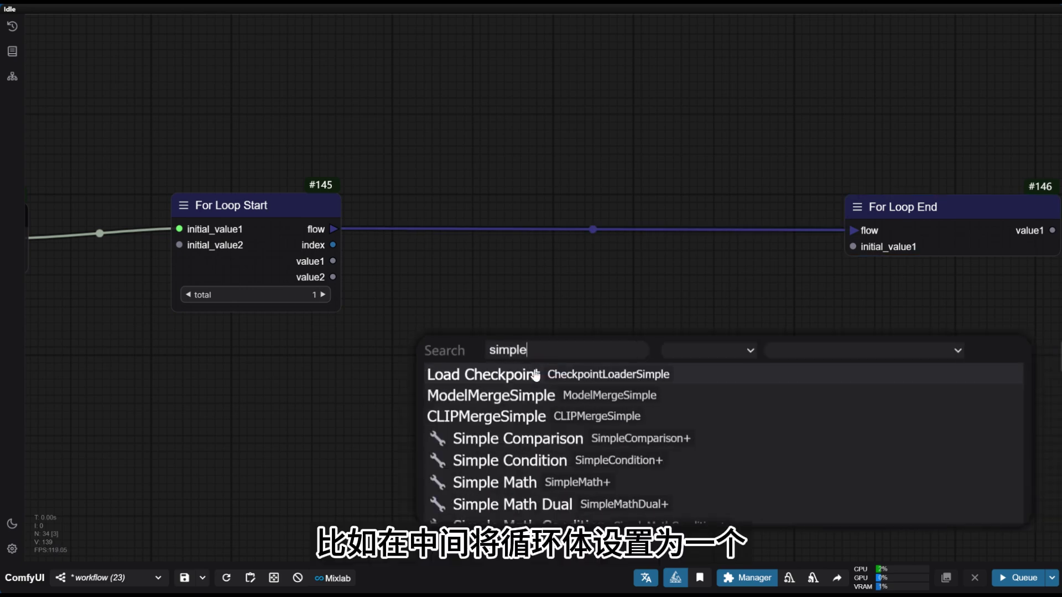
{"action": "type", "text": "m"}
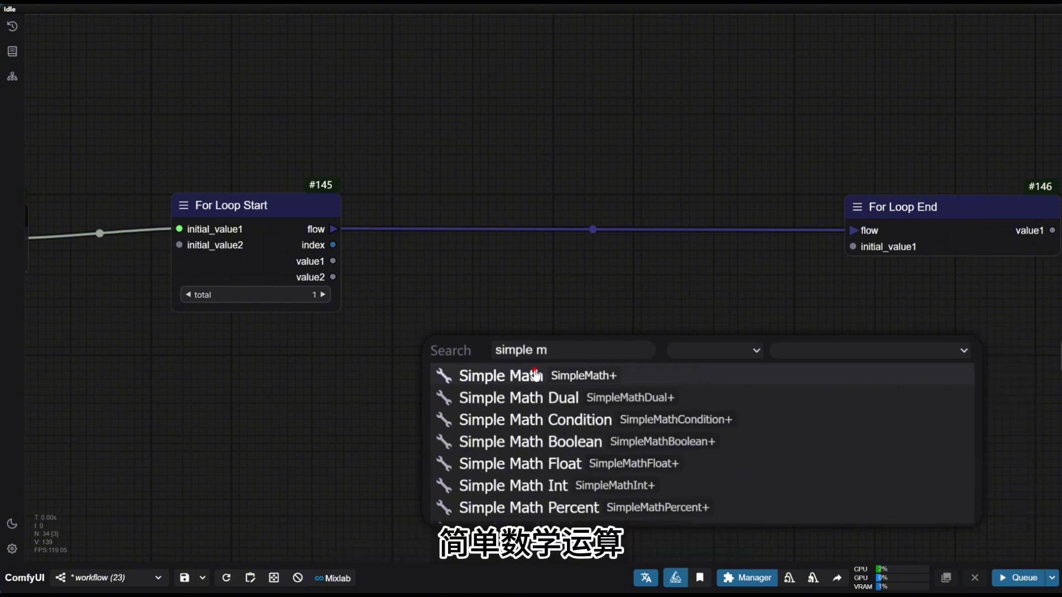
{"action": "key", "text": "Return"}
{"action": "left_click_drag", "start_coordinate": [619, 358], "coordinate": [564, 326]}
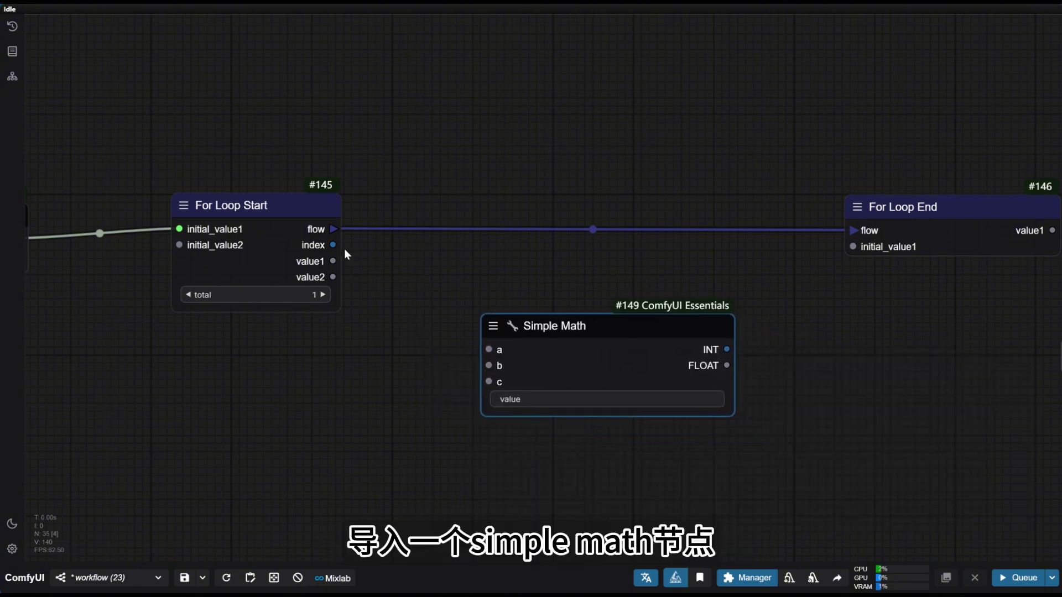
Connect For Loop Start's index output to input a and its value1 output to input b of Simple Math.
{"action": "left_click_drag", "start_coordinate": [500, 301], "coordinate": [499, 351]}
{"action": "left_click_drag", "start_coordinate": [367, 311], "coordinate": [430, 309]}
{"action": "scroll", "coordinate": [430, 309], "scroll_direction": "down", "scroll_amount": 1}
{"action": "left_click_drag", "start_coordinate": [90, 221], "coordinate": [145, 217]}
{"action": "left_click_drag", "start_coordinate": [380, 263], "coordinate": [522, 358]}
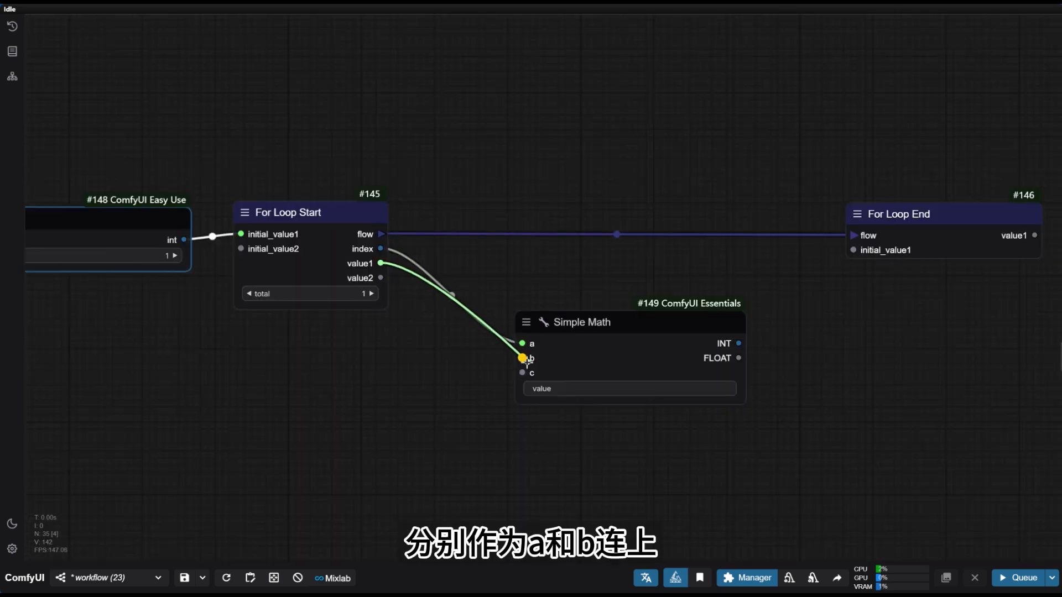
Set the Simple Math expression to a+b.
{"action": "left_click", "coordinate": [578, 390]}
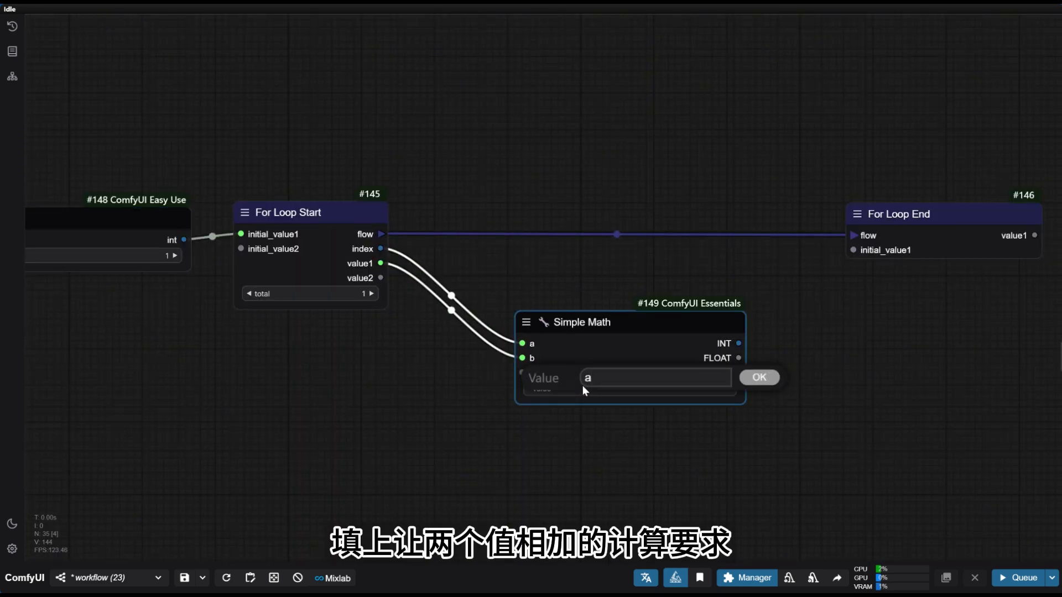
{"action": "type", "text": "a+b"}
{"action": "key", "text": "Return"}
Connect Simple Math's INT output to the initial_value1 input of For Loop End.
{"action": "left_click_drag", "start_coordinate": [790, 347], "coordinate": [556, 337]}
{"action": "scroll", "coordinate": [564, 332], "scroll_direction": "up", "scroll_amount": 2}
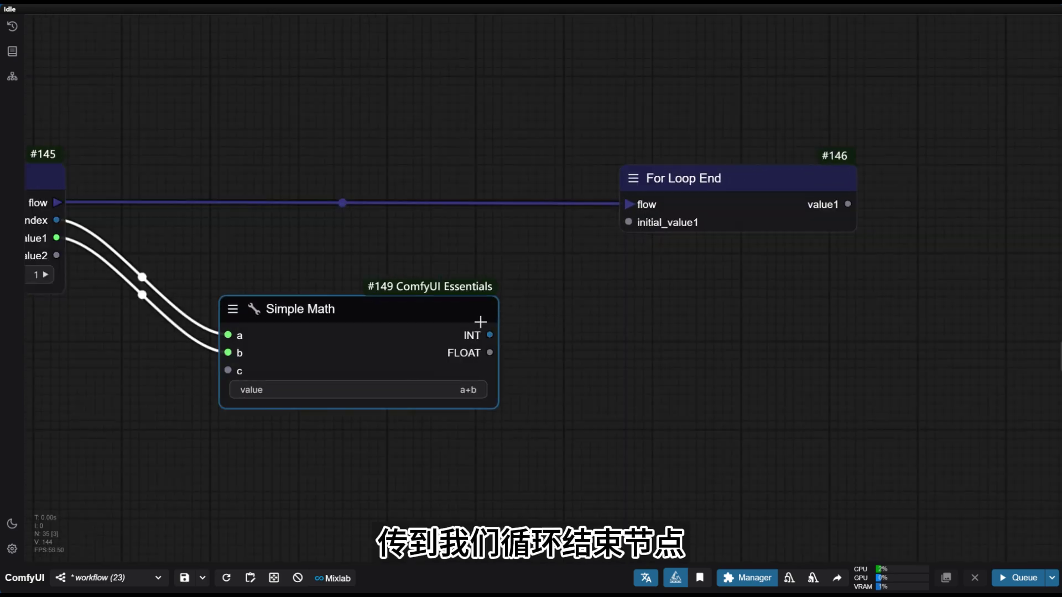
{"action": "left_click_drag", "start_coordinate": [489, 336], "coordinate": [625, 225]}
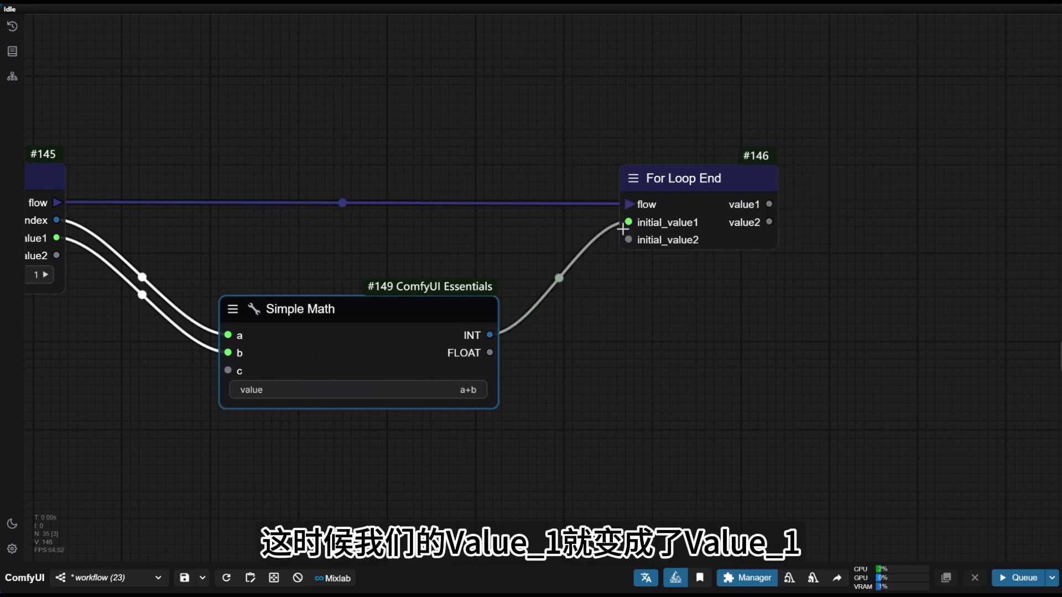
{"action": "scroll", "coordinate": [674, 225], "scroll_direction": "down", "scroll_amount": 3}
{"action": "scroll", "coordinate": [613, 305], "scroll_direction": "up", "scroll_amount": 4}
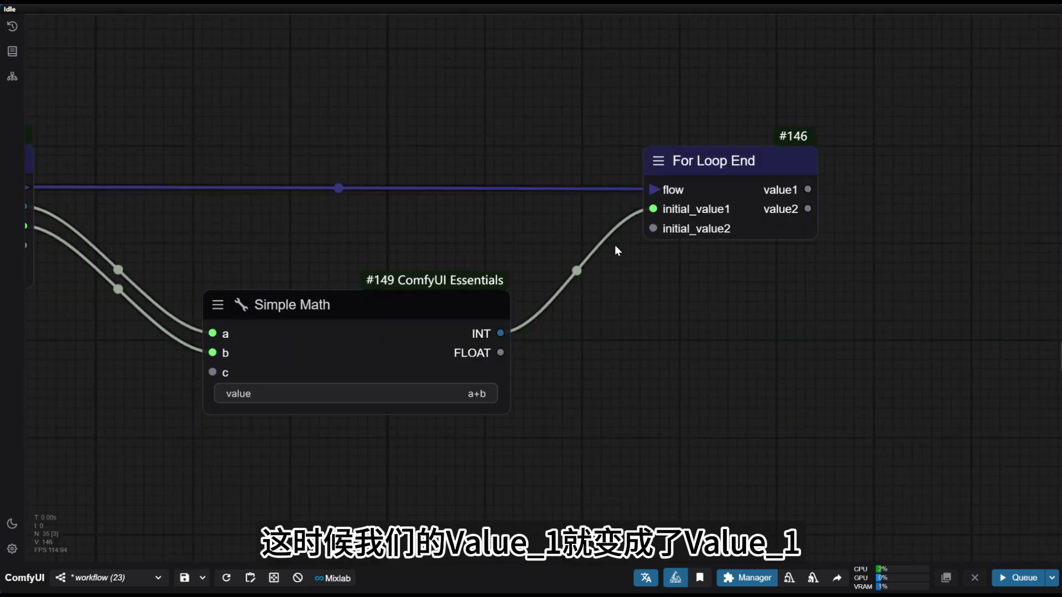
{"action": "scroll", "coordinate": [717, 264], "scroll_direction": "down", "scroll_amount": 2}
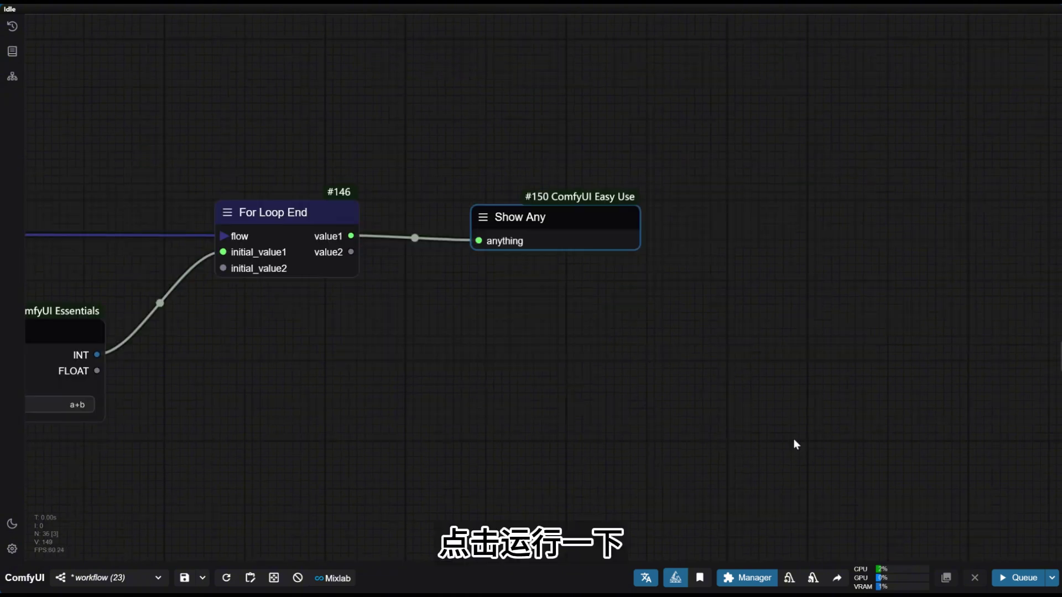
Run the workflow and enlarge the Show Any node that displays the loop result.
{"action": "scroll", "coordinate": [846, 522], "scroll_direction": "down", "scroll_amount": 1}
{"action": "left_click", "coordinate": [1017, 578]}
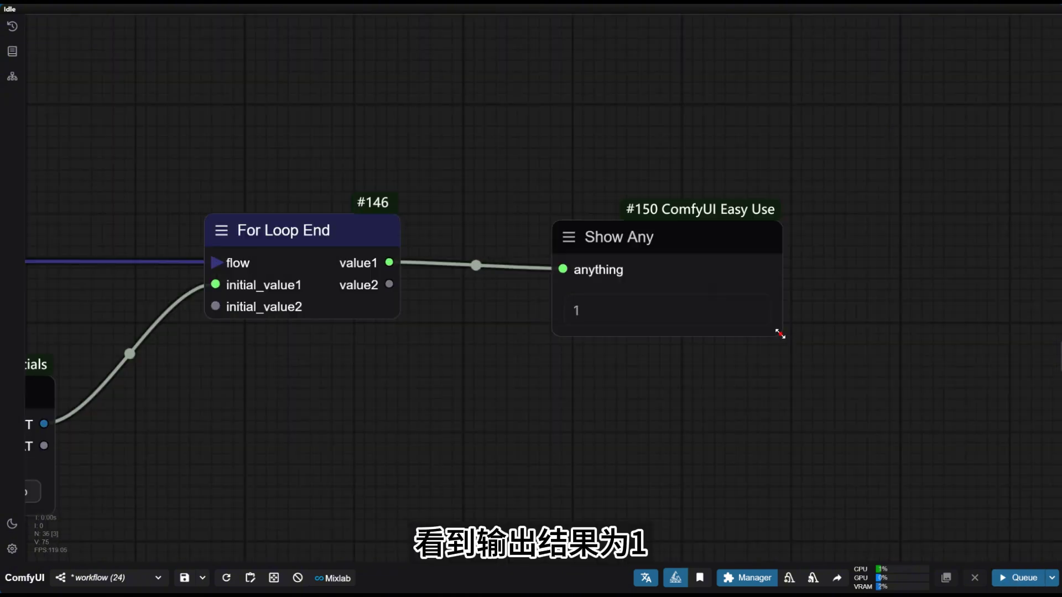
{"action": "left_click_drag", "start_coordinate": [779, 333], "coordinate": [832, 350]}
{"action": "scroll", "coordinate": [416, 391], "scroll_direction": "down", "scroll_amount": 5}
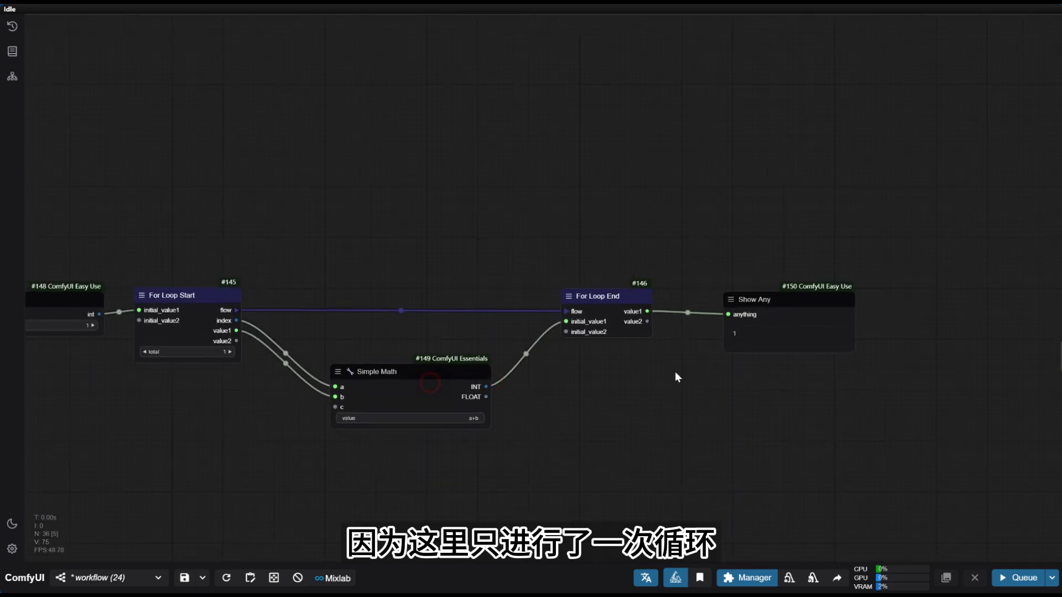
Set For Loop Start's total to 3 and run the workflow again to check the value in Show Any.
{"action": "scroll", "coordinate": [351, 327], "scroll_direction": "up", "scroll_amount": 3}
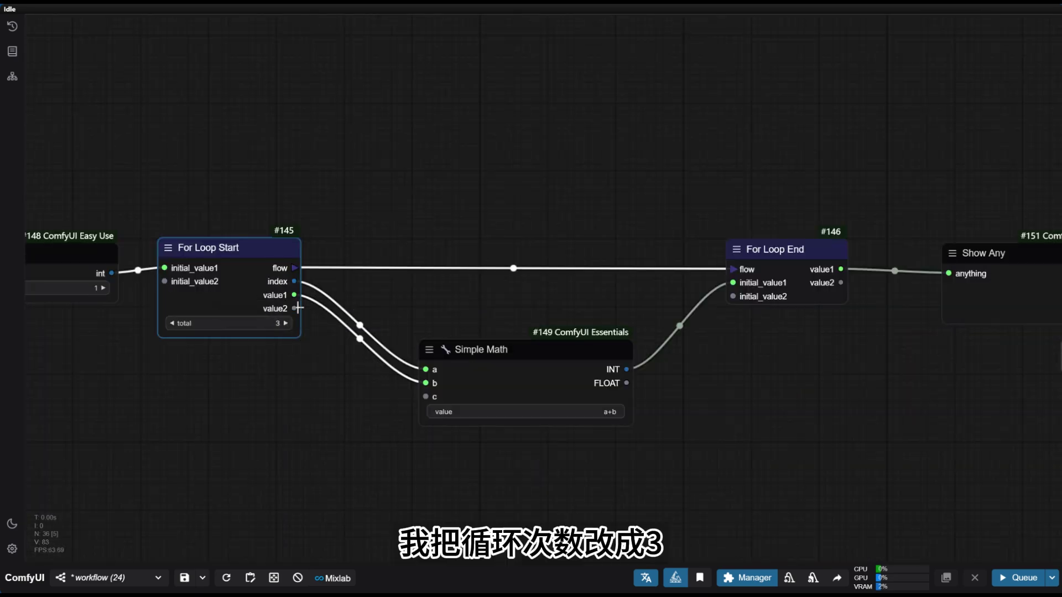
{"action": "scroll", "coordinate": [437, 315], "scroll_direction": "up", "scroll_amount": 1}
{"action": "left_click", "coordinate": [1025, 578]}
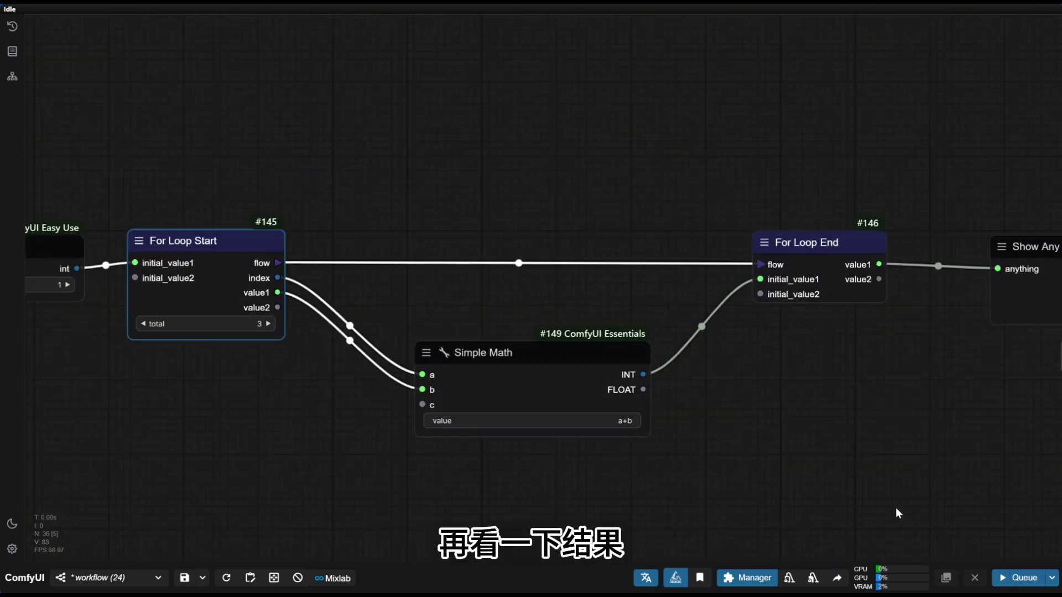
{"action": "left_click_drag", "start_coordinate": [1052, 327], "coordinate": [692, 304]}
{"action": "scroll", "coordinate": [764, 249], "scroll_direction": "up", "scroll_amount": 6}
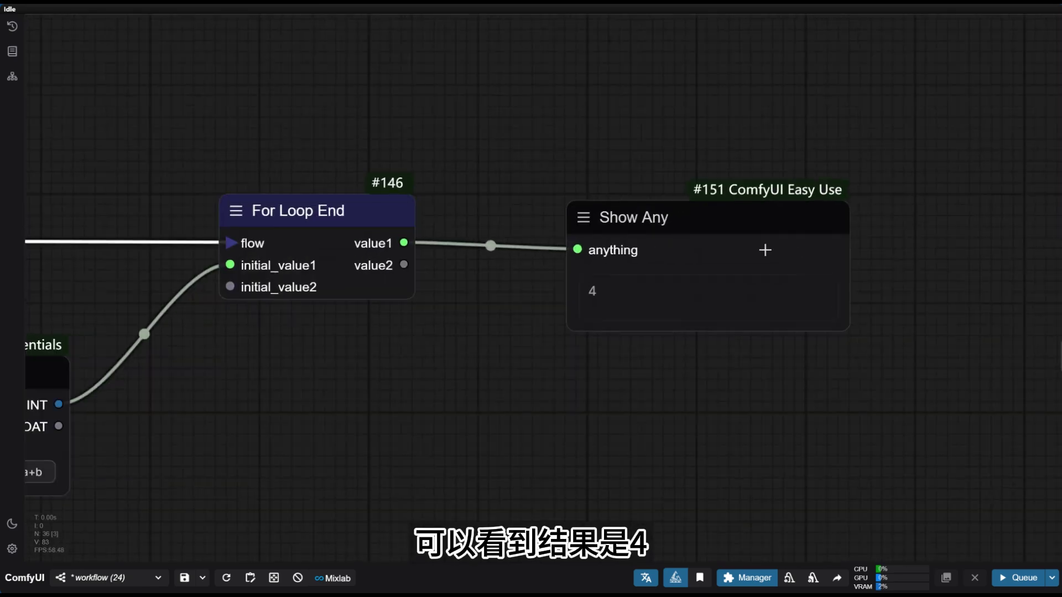
{"action": "left_click", "coordinate": [701, 208]}
{"action": "left_click_drag", "start_coordinate": [701, 208], "coordinate": [643, 204]}
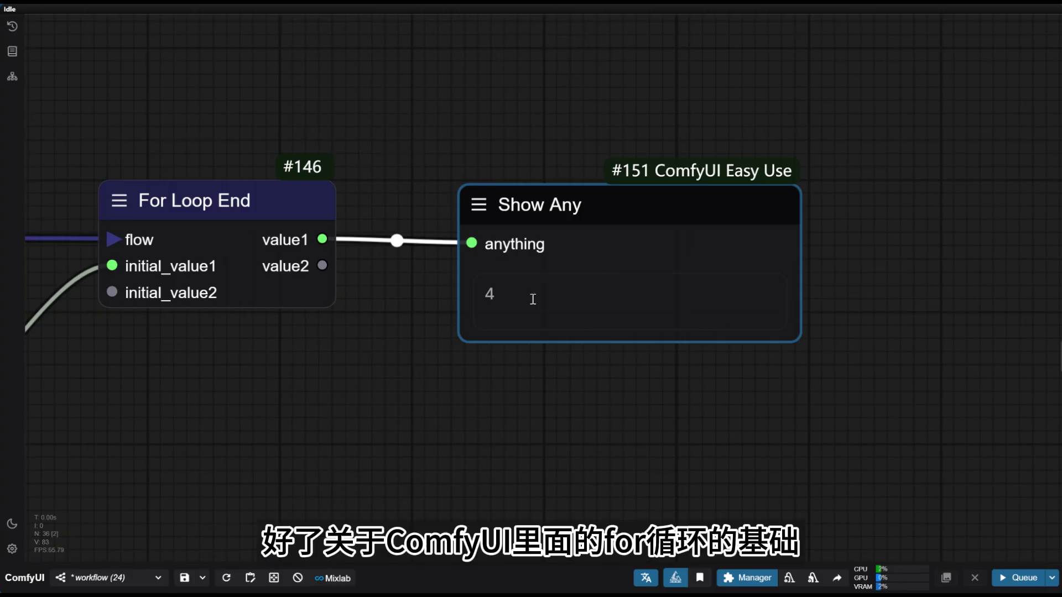
Narrow the Int node at the start of the loop workflow.
{"action": "scroll", "coordinate": [394, 347], "scroll_direction": "down", "scroll_amount": 4}
{"action": "scroll", "coordinate": [394, 344], "scroll_direction": "down", "scroll_amount": 2}
{"action": "left_click_drag", "start_coordinate": [395, 344], "coordinate": [779, 256]}
{"action": "scroll", "coordinate": [678, 295], "scroll_direction": "down", "scroll_amount": 3}
{"action": "left_click_drag", "start_coordinate": [656, 306], "coordinate": [846, 300]}
{"action": "scroll", "coordinate": [519, 195], "scroll_direction": "up", "scroll_amount": 2}
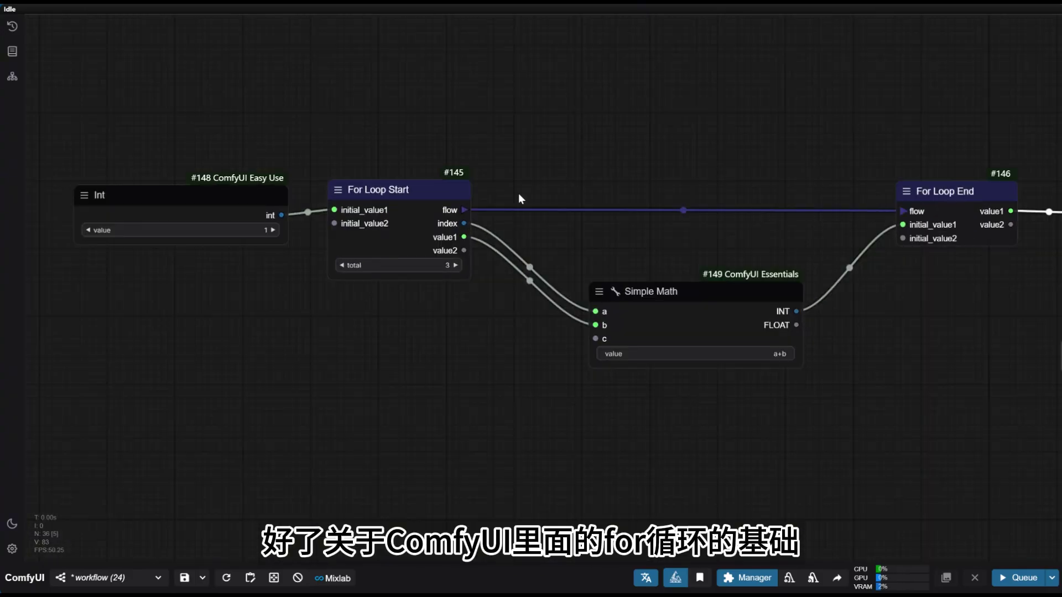
{"action": "left_click_drag", "start_coordinate": [282, 243], "coordinate": [215, 243]}
{"action": "scroll", "coordinate": [552, 132], "scroll_direction": "down", "scroll_amount": 3}
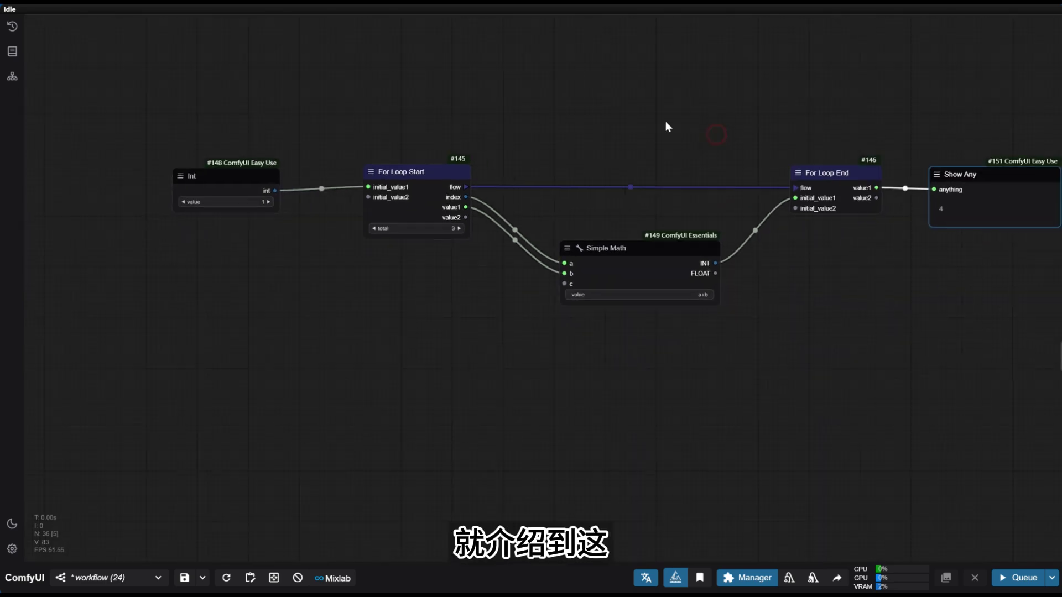
Add a Load Images From Folder (KJ) node on an empty area of the canvas.
{"action": "scroll", "coordinate": [660, 121], "scroll_direction": "down", "scroll_amount": 8}
{"action": "left_click_drag", "start_coordinate": [691, 317], "coordinate": [661, 283]}
{"action": "left_click_drag", "start_coordinate": [381, 98], "coordinate": [865, 201]}
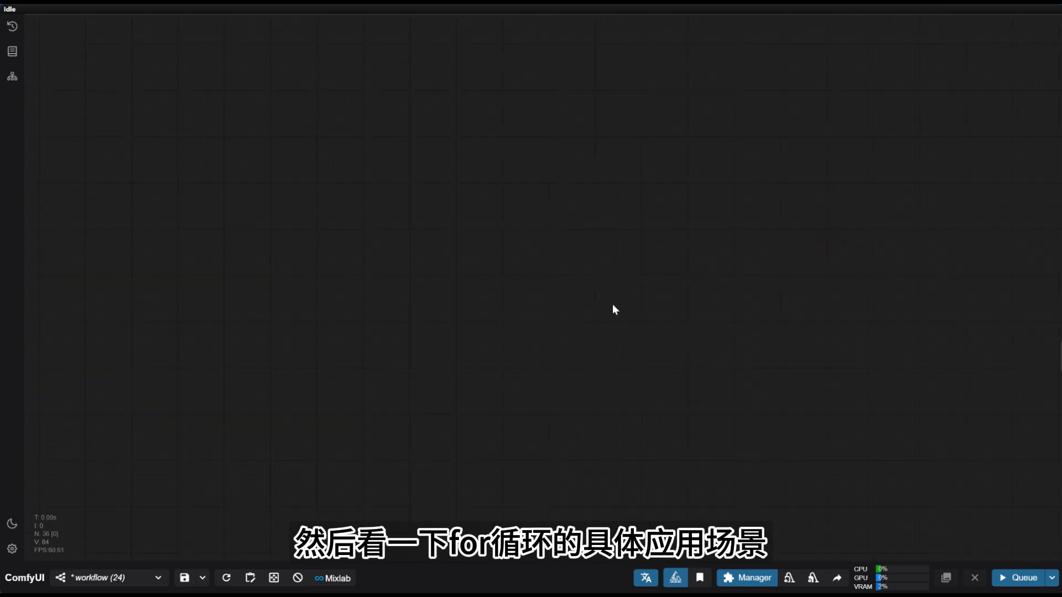
{"action": "double_click", "coordinate": [471, 275]}
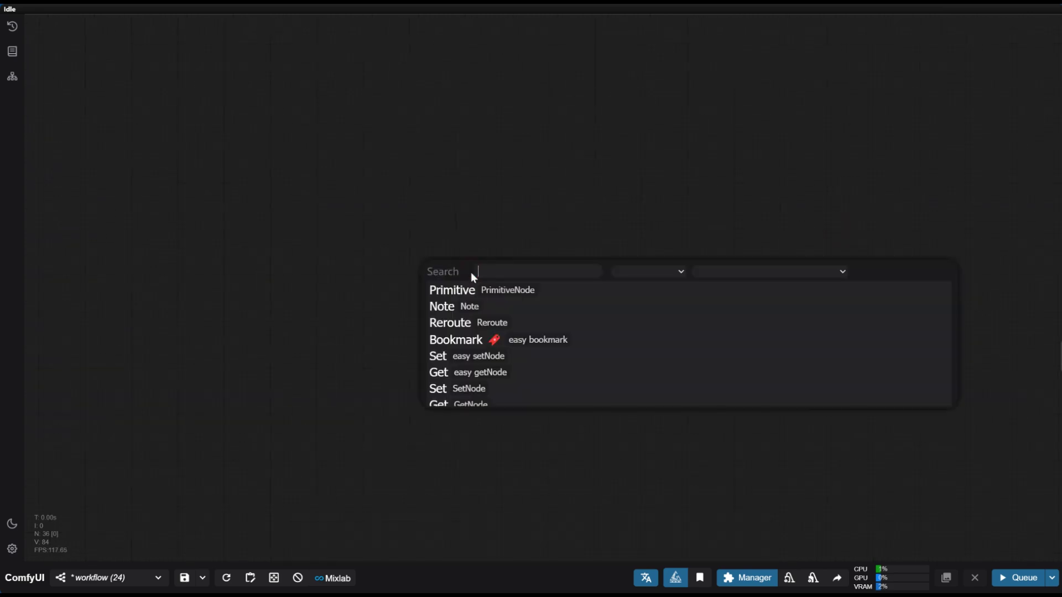
{"action": "type", "text": "load "}
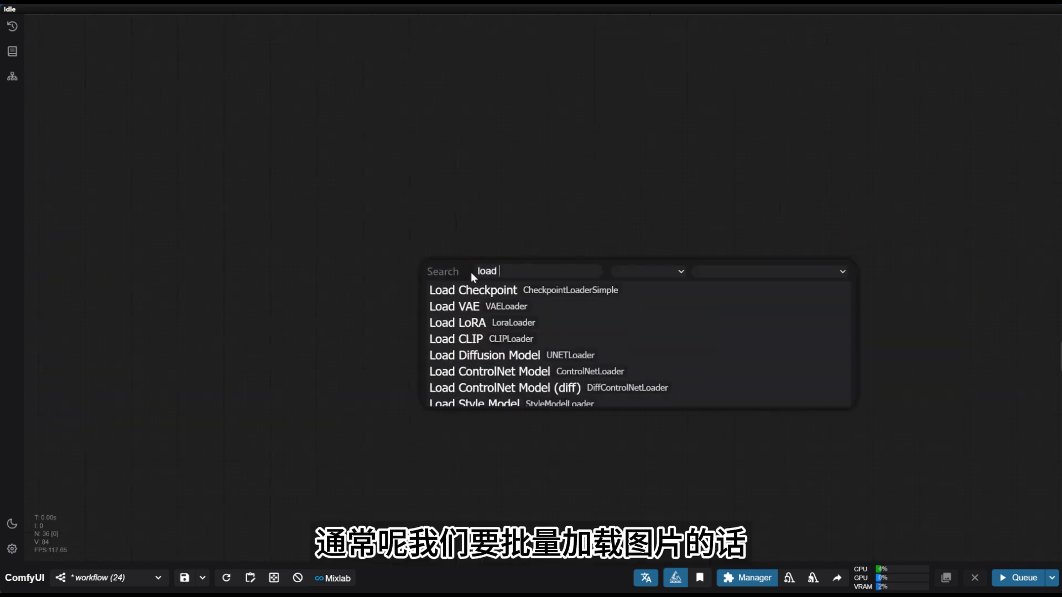
{"action": "type", "text": "images"}
{"action": "key", "text": "BackSpace"}
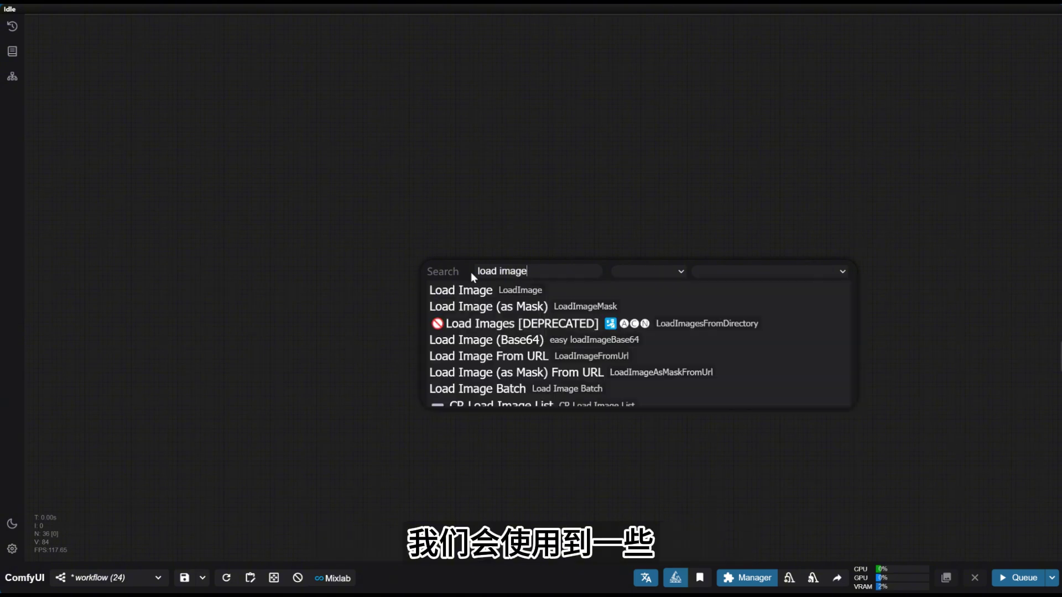
{"action": "scroll", "coordinate": [564, 398], "scroll_direction": "down", "scroll_amount": 3}
{"action": "left_click", "coordinate": [564, 398]}
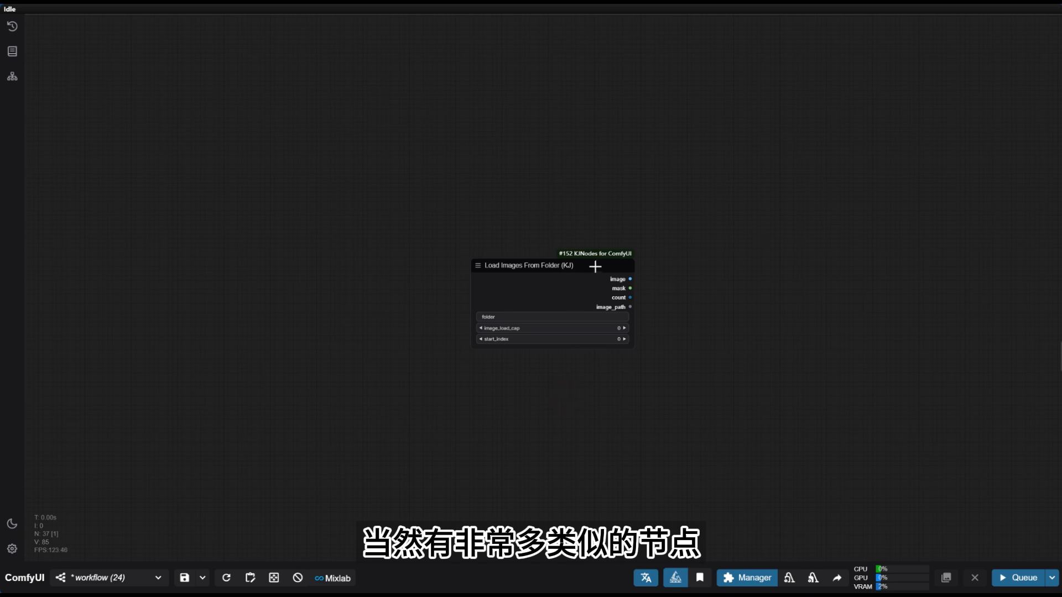
{"action": "left_click_drag", "start_coordinate": [595, 267], "coordinate": [555, 198]}
Set the folder of Load Images From Folder (KJ) to /tmp/code/photo/wangzuxian.
{"action": "scroll", "coordinate": [577, 186], "scroll_direction": "up", "scroll_amount": 6}
{"action": "left_click_drag", "start_coordinate": [771, 193], "coordinate": [827, 188]}
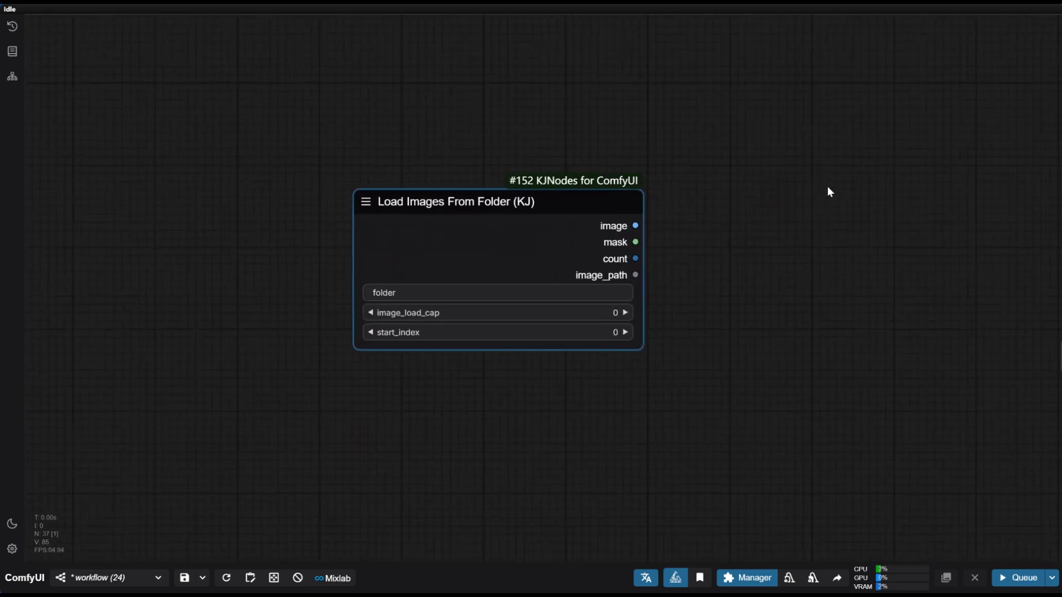
{"action": "scroll", "coordinate": [699, 190], "scroll_direction": "up", "scroll_amount": 2}
{"action": "left_click_drag", "start_coordinate": [702, 191], "coordinate": [732, 188]}
{"action": "left_click_drag", "start_coordinate": [575, 208], "coordinate": [568, 206]}
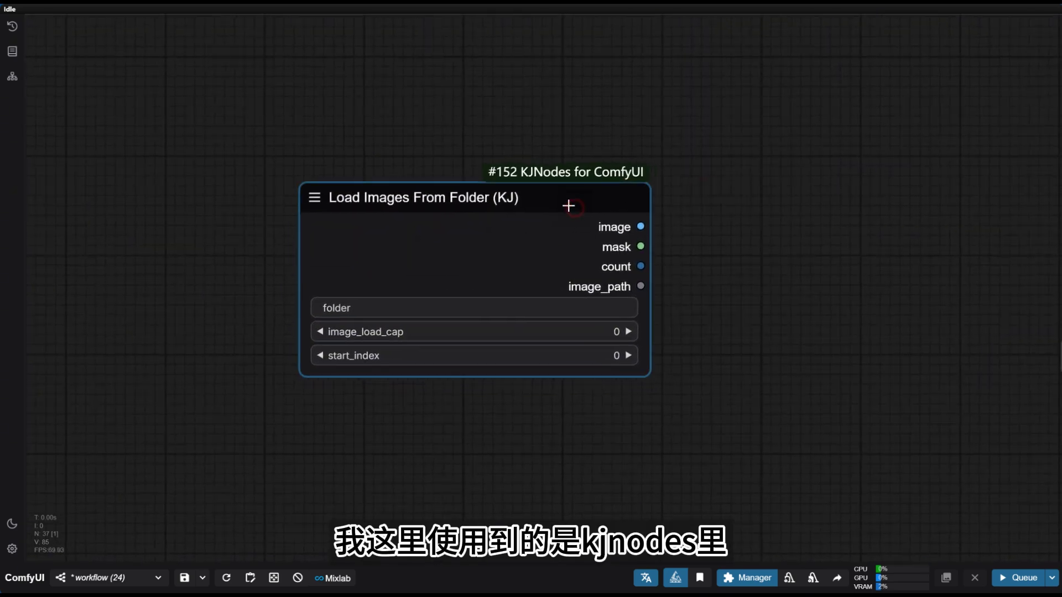
{"action": "scroll", "coordinate": [661, 194], "scroll_direction": "up", "scroll_amount": 3}
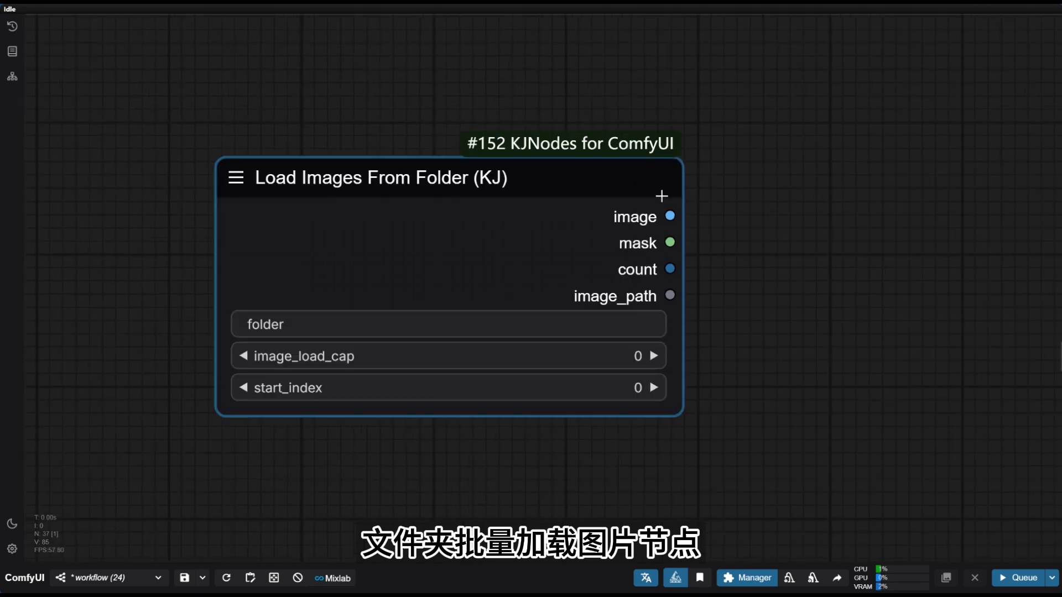
{"action": "left_click", "coordinate": [505, 325]}
{"action": "key", "text": "ctrl+v"}
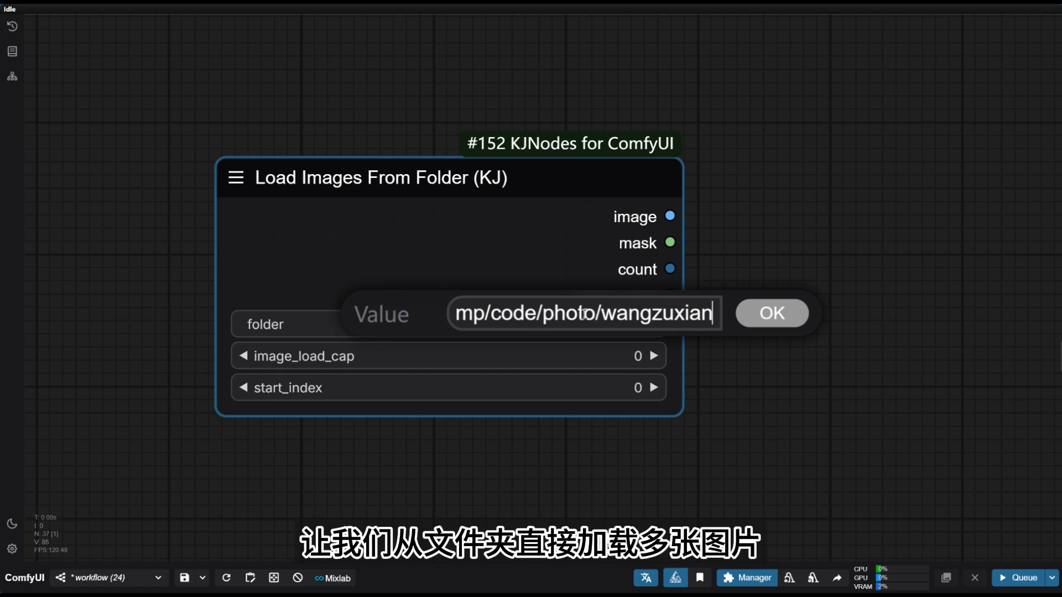
{"action": "left_click", "coordinate": [777, 317]}
Set the image_load_cap of Load Images From Folder (KJ) to 100.
{"action": "left_click_drag", "start_coordinate": [781, 340], "coordinate": [733, 300]}
{"action": "scroll", "coordinate": [719, 310], "scroll_direction": "down", "scroll_amount": 2}
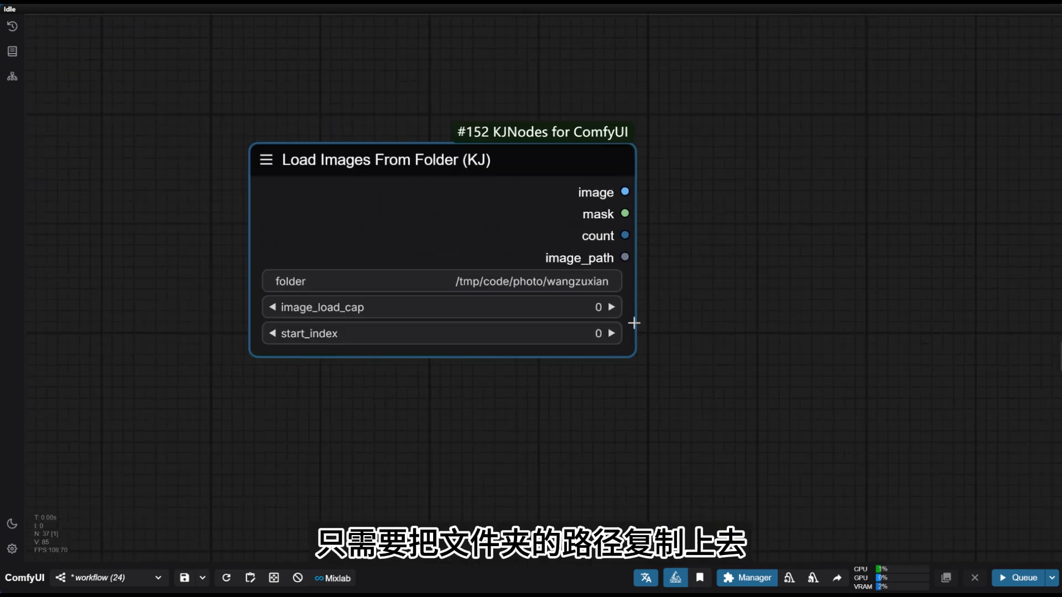
{"action": "scroll", "coordinate": [557, 321], "scroll_direction": "up", "scroll_amount": 2}
{"action": "left_click", "coordinate": [562, 307]}
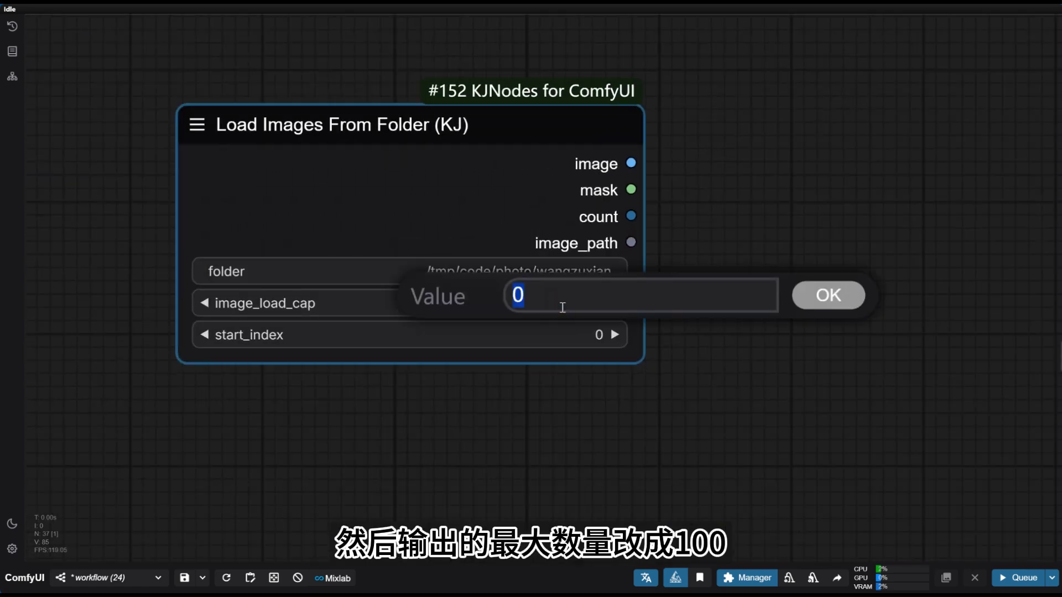
{"action": "type", "text": "100"}
{"action": "key", "text": "Return"}
Add a Preview Image node fed by the image output of Load Images From Folder (KJ).
{"action": "scroll", "coordinate": [610, 332], "scroll_direction": "down", "scroll_amount": 2}
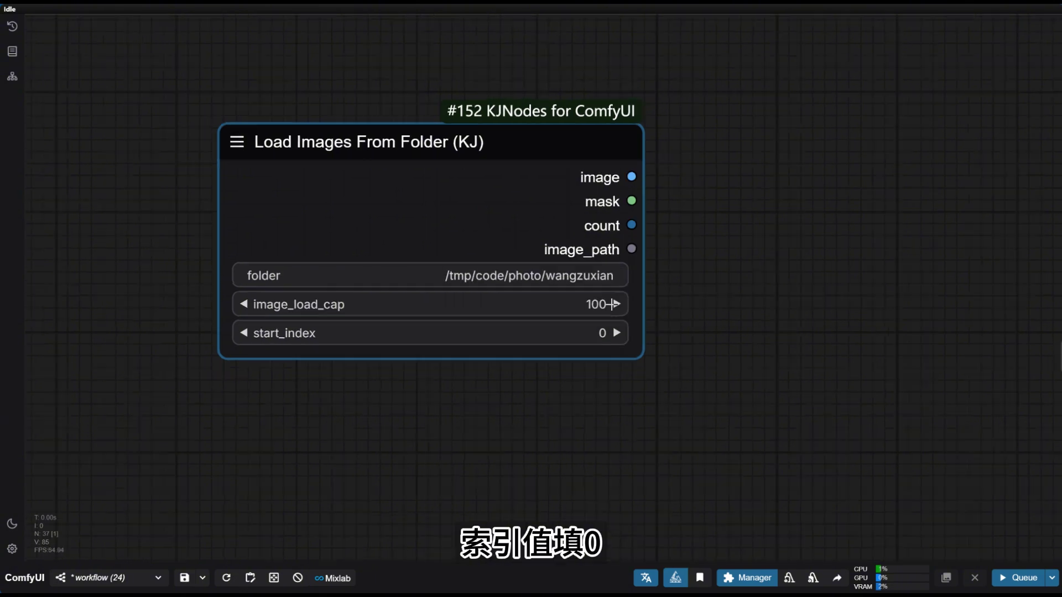
{"action": "left_click_drag", "start_coordinate": [741, 286], "coordinate": [592, 292]}
{"action": "scroll", "coordinate": [670, 300], "scroll_direction": "down", "scroll_amount": 3}
{"action": "left_click_drag", "start_coordinate": [451, 236], "coordinate": [691, 236]}
{"action": "left_click", "coordinate": [719, 354]}
{"action": "left_click_drag", "start_coordinate": [794, 221], "coordinate": [806, 203]}
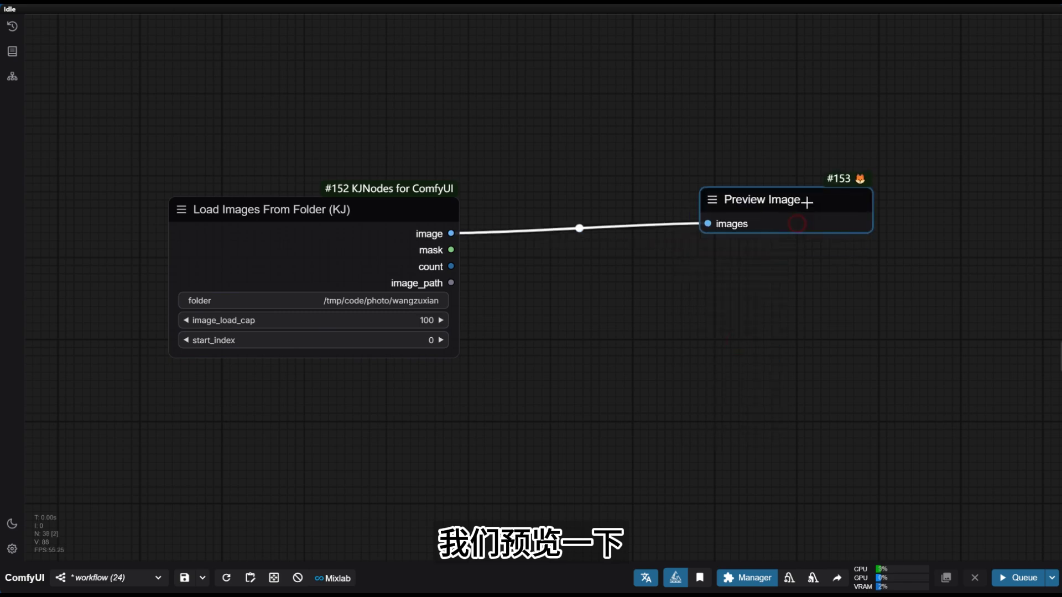
Enlarge the Preview Image node and run the workflow to preview the folder's images.
{"action": "left_click_drag", "start_coordinate": [824, 265], "coordinate": [807, 255]}
{"action": "left_click_drag", "start_coordinate": [854, 227], "coordinate": [1060, 472]}
{"action": "left_click_drag", "start_coordinate": [653, 494], "coordinate": [559, 477]}
{"action": "left_click_drag", "start_coordinate": [749, 185], "coordinate": [678, 189]}
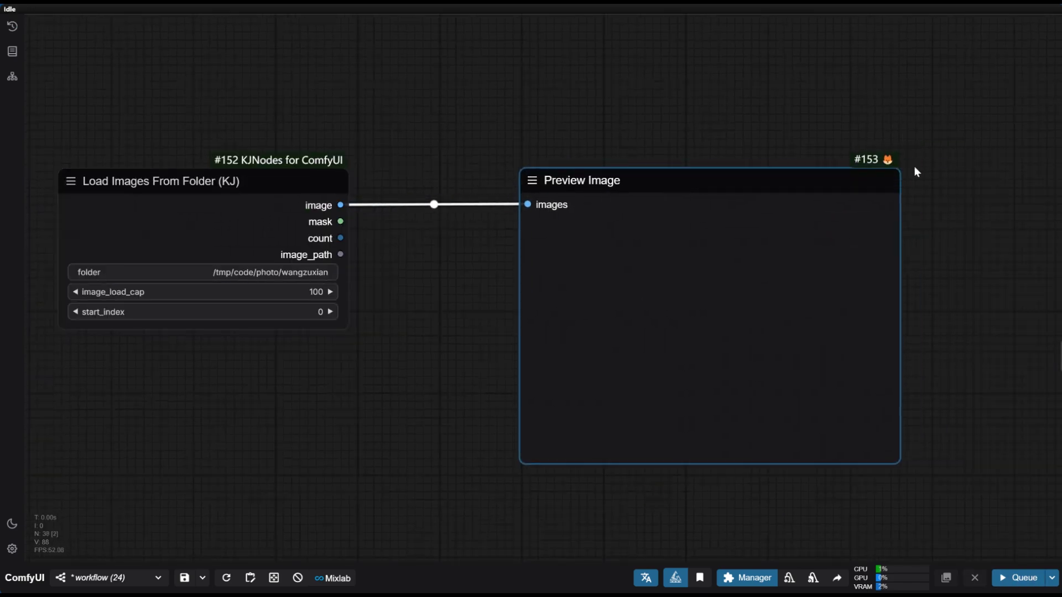
{"action": "left_click_drag", "start_coordinate": [766, 129], "coordinate": [763, 104]}
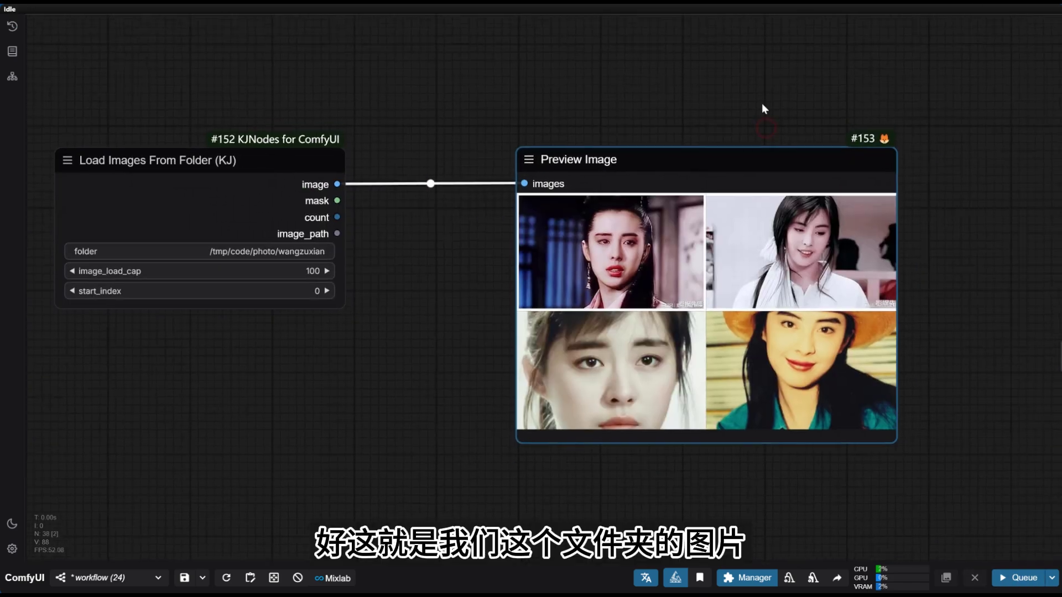
Add the Easy Use ImageSize node above the link between the folder loader and Preview Image.
{"action": "left_click_drag", "start_coordinate": [614, 156], "coordinate": [627, 94]}
{"action": "left_click_drag", "start_coordinate": [628, 133], "coordinate": [628, 186]}
{"action": "scroll", "coordinate": [443, 166], "scroll_direction": "up", "scroll_amount": 2}
{"action": "double_click", "coordinate": [487, 170]}
{"action": "type", "text": "imagesize"}
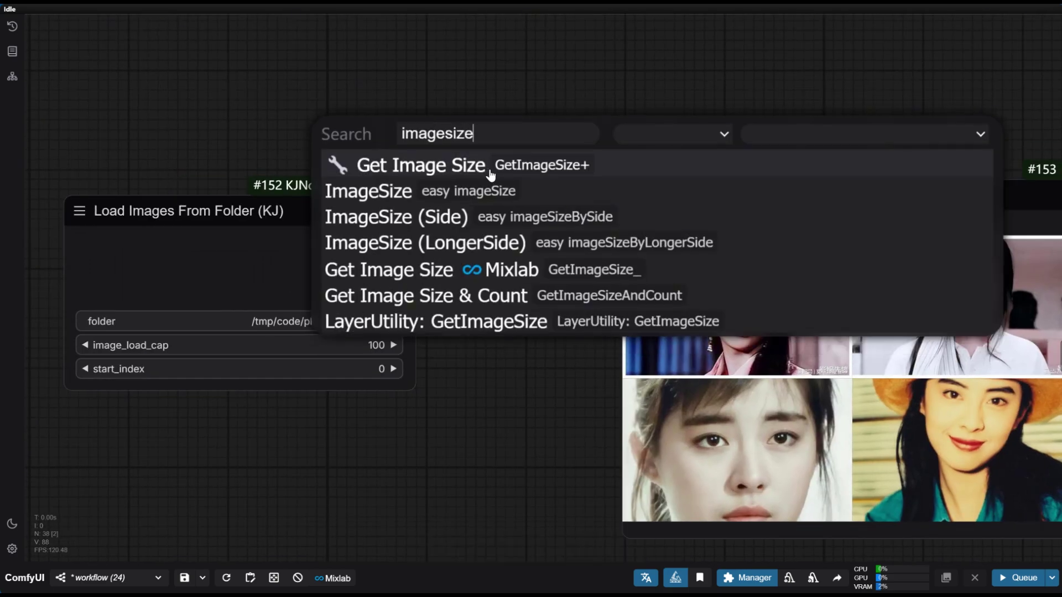
{"action": "left_click", "coordinate": [490, 191]}
{"action": "left_click_drag", "start_coordinate": [571, 157], "coordinate": [531, 53]}
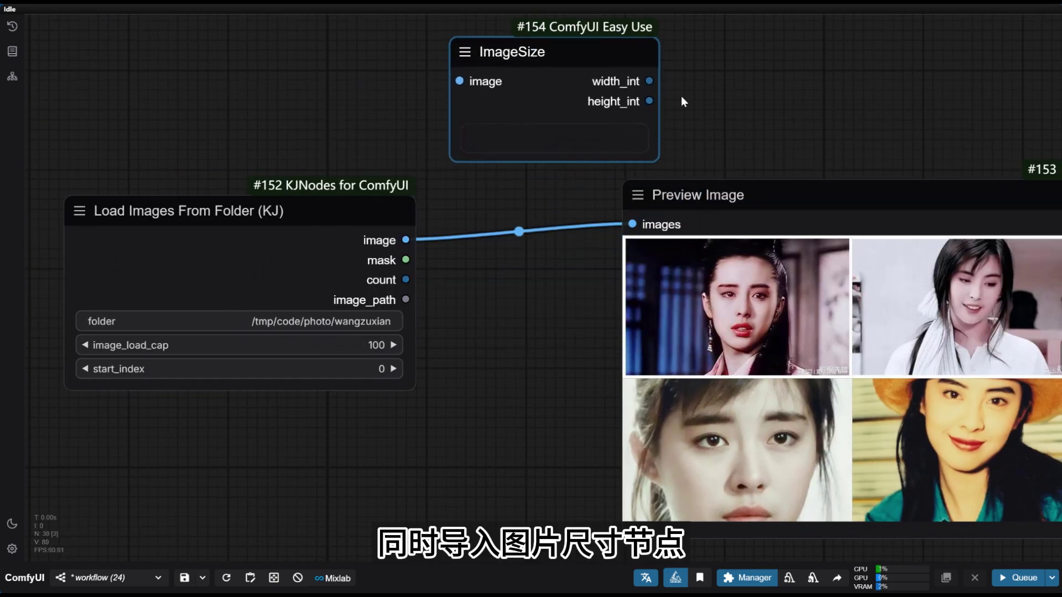
Connect the folder loader's image output to ImageSize and run the workflow to read the image dimensions.
{"action": "scroll", "coordinate": [448, 165], "scroll_direction": "down", "scroll_amount": 2}
{"action": "left_click_drag", "start_coordinate": [448, 165], "coordinate": [499, 202]}
{"action": "left_click_drag", "start_coordinate": [501, 167], "coordinate": [507, 133]}
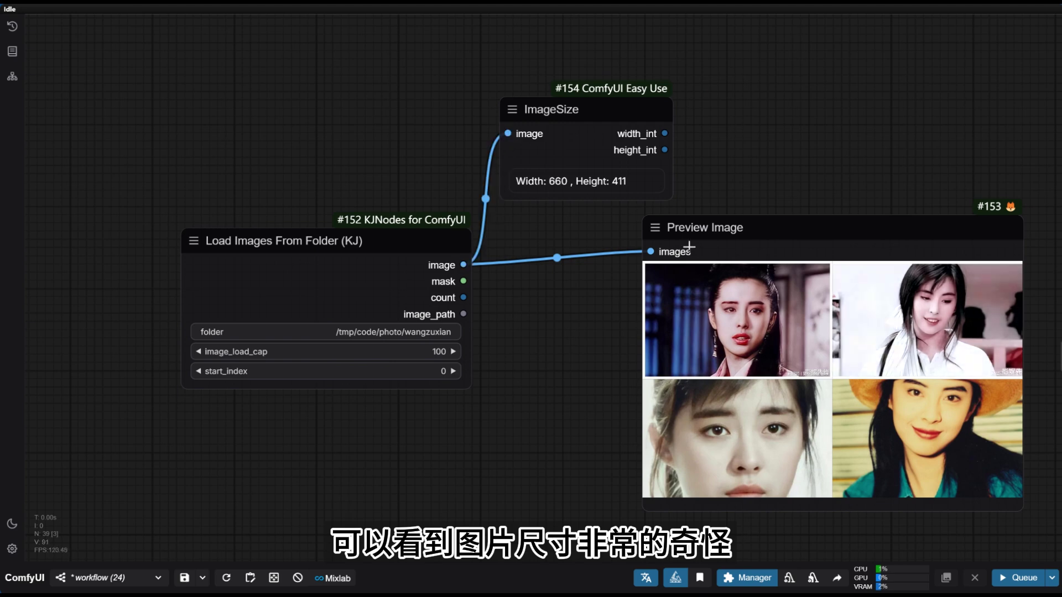
{"action": "scroll", "coordinate": [591, 160], "scroll_direction": "up", "scroll_amount": 1}
{"action": "scroll", "coordinate": [644, 158], "scroll_direction": "up", "scroll_amount": 1}
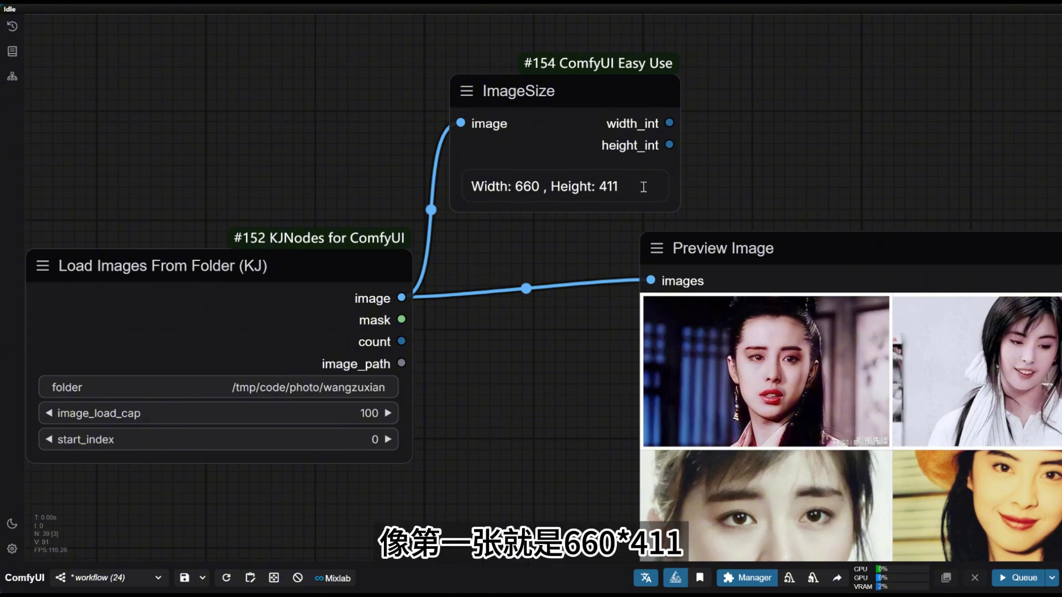
Move the Preview Image node up and farther right to free space beside the folder loader.
{"action": "scroll", "coordinate": [744, 147], "scroll_direction": "down", "scroll_amount": 3}
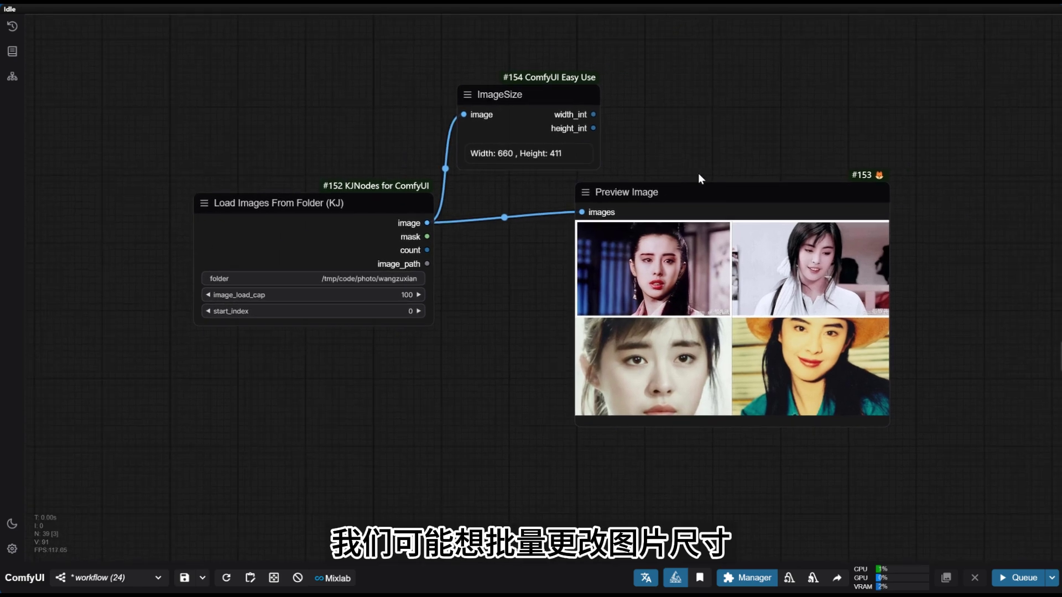
{"action": "left_click_drag", "start_coordinate": [697, 187], "coordinate": [856, 133]}
{"action": "left_click_drag", "start_coordinate": [623, 319], "coordinate": [650, 214]}
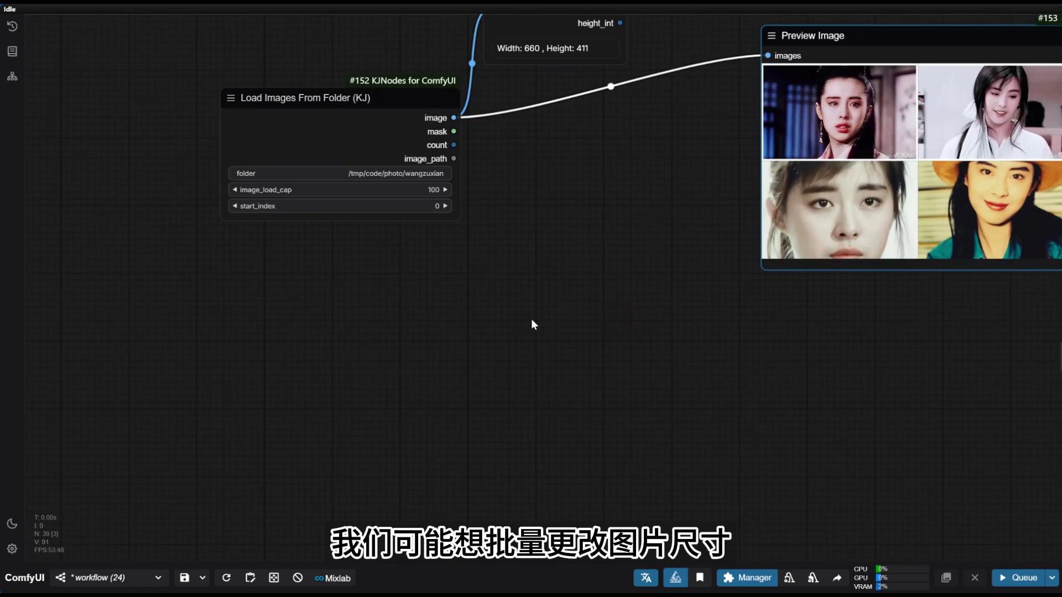
Add an Essentials Image Resize node below the folder loader and connect the loader's image output to it.
{"action": "double_click", "coordinate": [532, 320]}
{"action": "type", "text": "imag"}
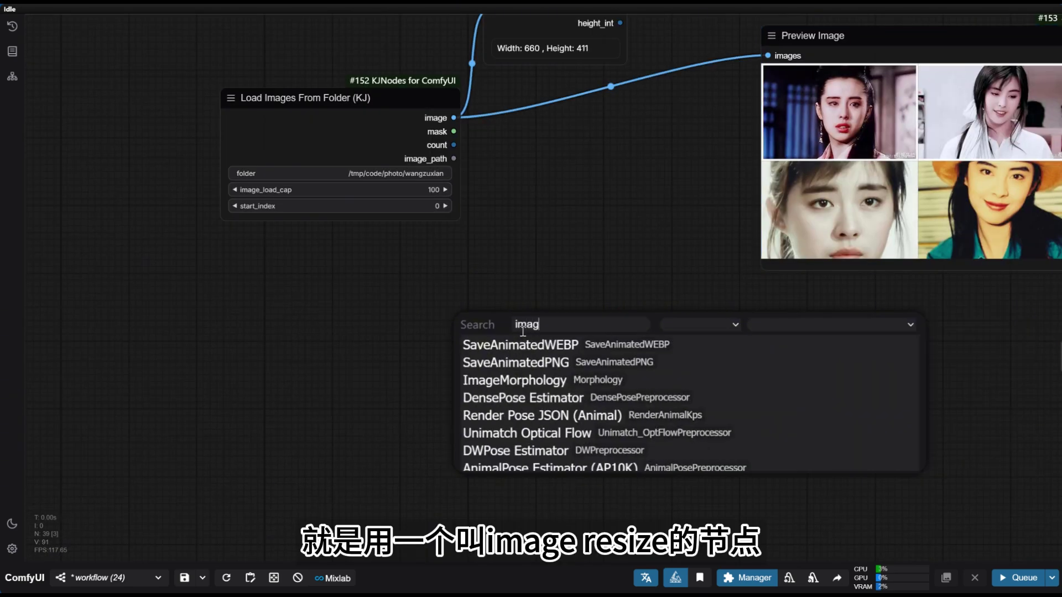
{"action": "type", "text": "ere"}
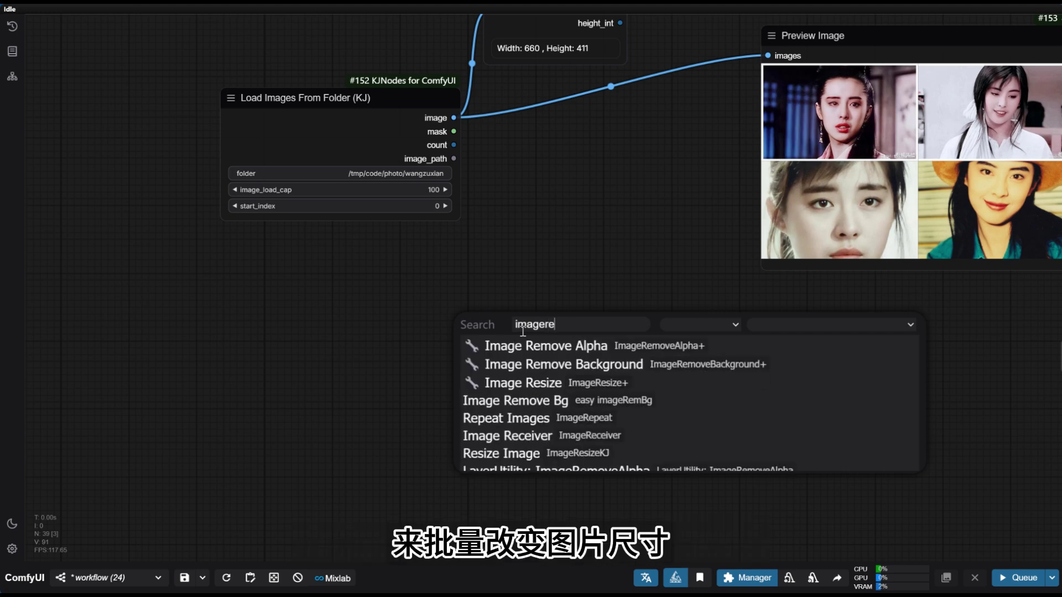
{"action": "left_click", "coordinate": [613, 380]}
{"action": "left_click_drag", "start_coordinate": [635, 317], "coordinate": [634, 252]}
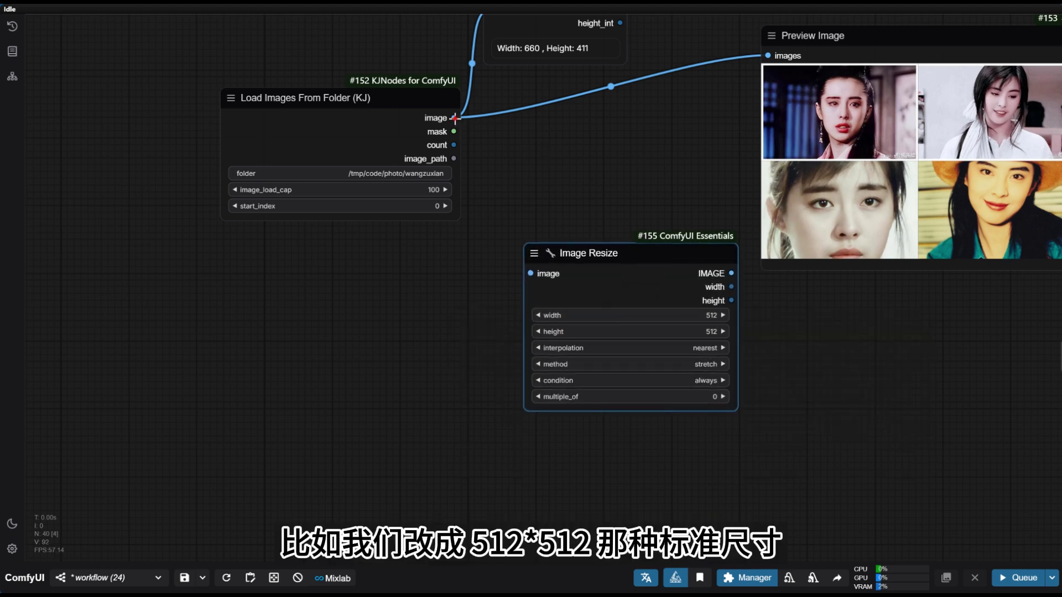
{"action": "left_click_drag", "start_coordinate": [454, 117], "coordinate": [530, 273]}
{"action": "left_click_drag", "start_coordinate": [624, 245], "coordinate": [618, 253]}
Set the Image Resize interpolation to lanczos and its method to fill / crop.
{"action": "left_click_drag", "start_coordinate": [762, 328], "coordinate": [734, 250]}
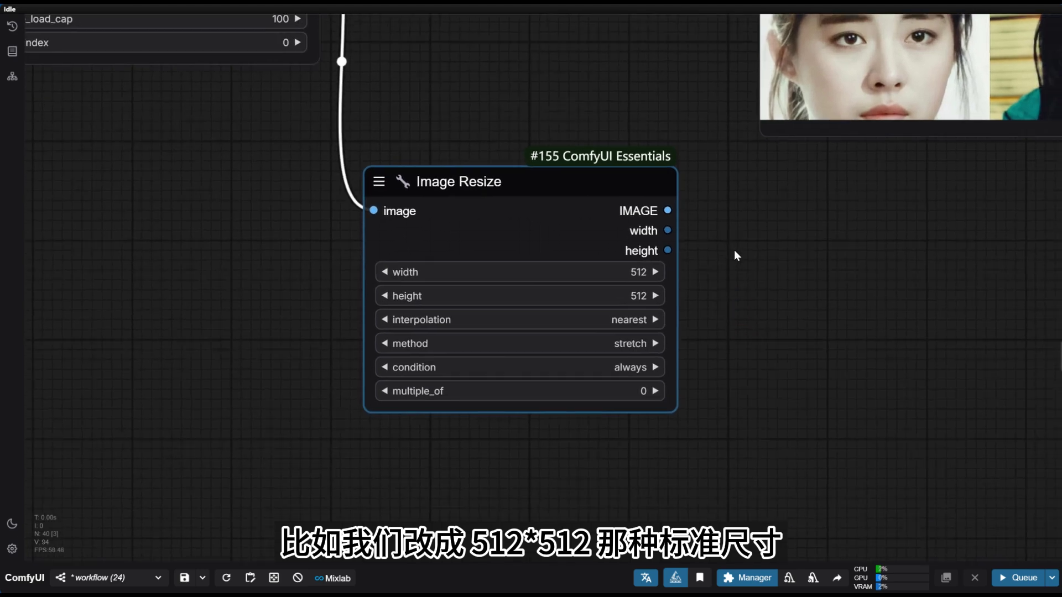
{"action": "scroll", "coordinate": [734, 249], "scroll_direction": "up", "scroll_amount": 3}
{"action": "left_click", "coordinate": [587, 341]}
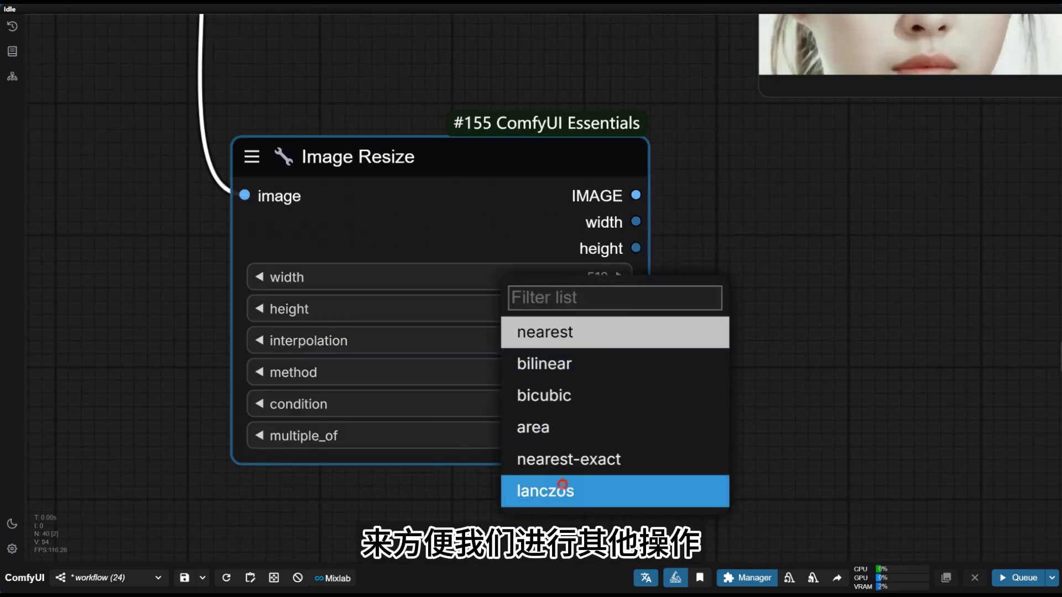
{"action": "left_click", "coordinate": [569, 490]}
{"action": "left_click", "coordinate": [574, 380]}
{"action": "left_click", "coordinate": [598, 410]}
{"action": "scroll", "coordinate": [796, 291], "scroll_direction": "down", "scroll_amount": 8}
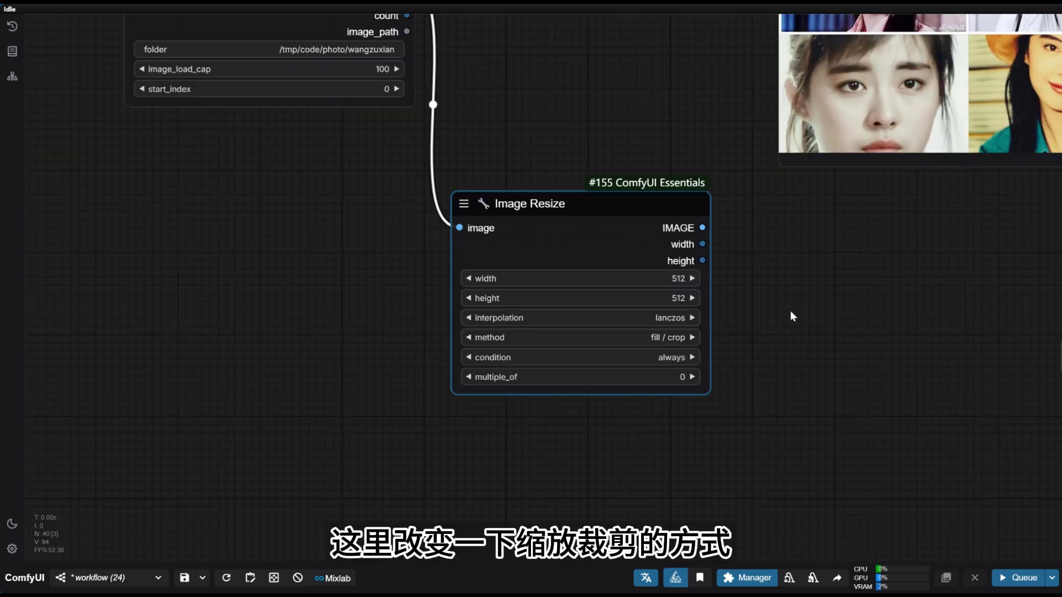
Add a Preview Image node to Image Resize's IMAGE output, run the workflow and view the resized images.
{"action": "left_click_drag", "start_coordinate": [788, 314], "coordinate": [625, 315]}
{"action": "left_click_drag", "start_coordinate": [540, 225], "coordinate": [726, 286]}
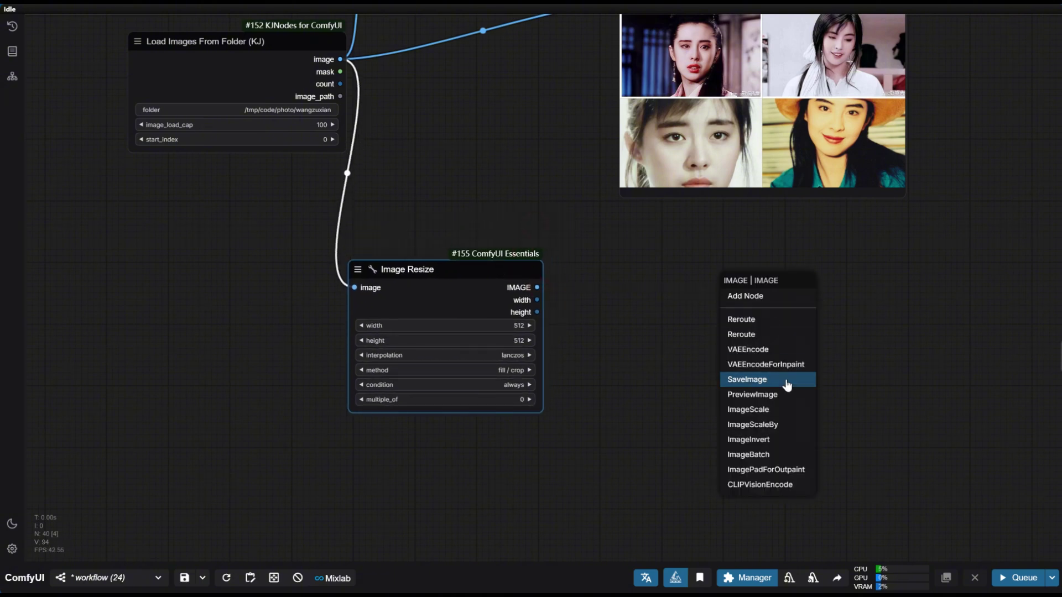
{"action": "left_click", "coordinate": [735, 380]}
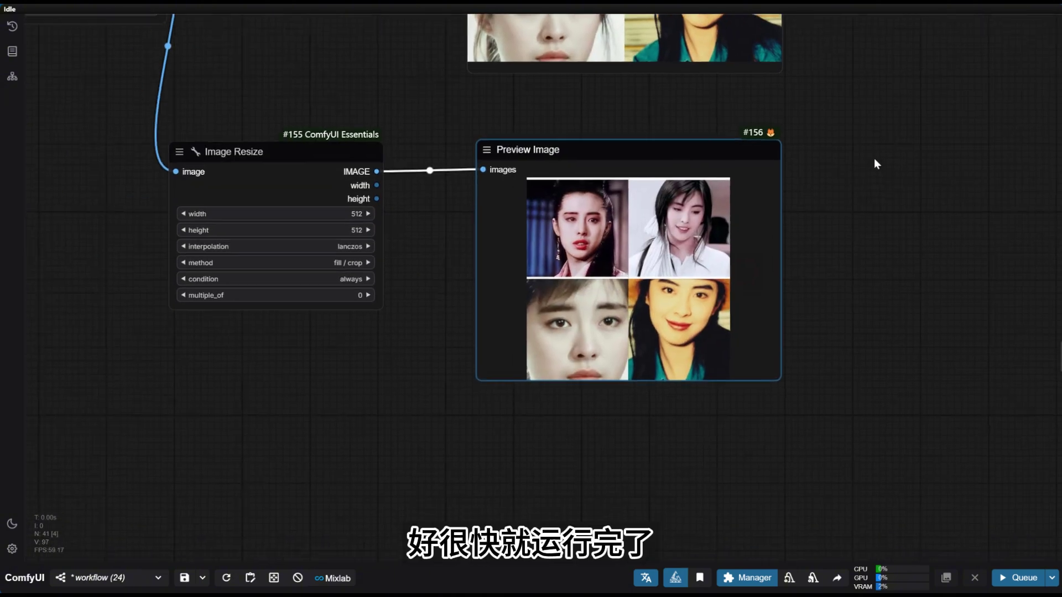
{"action": "scroll", "coordinate": [736, 245], "scroll_direction": "up", "scroll_amount": 3}
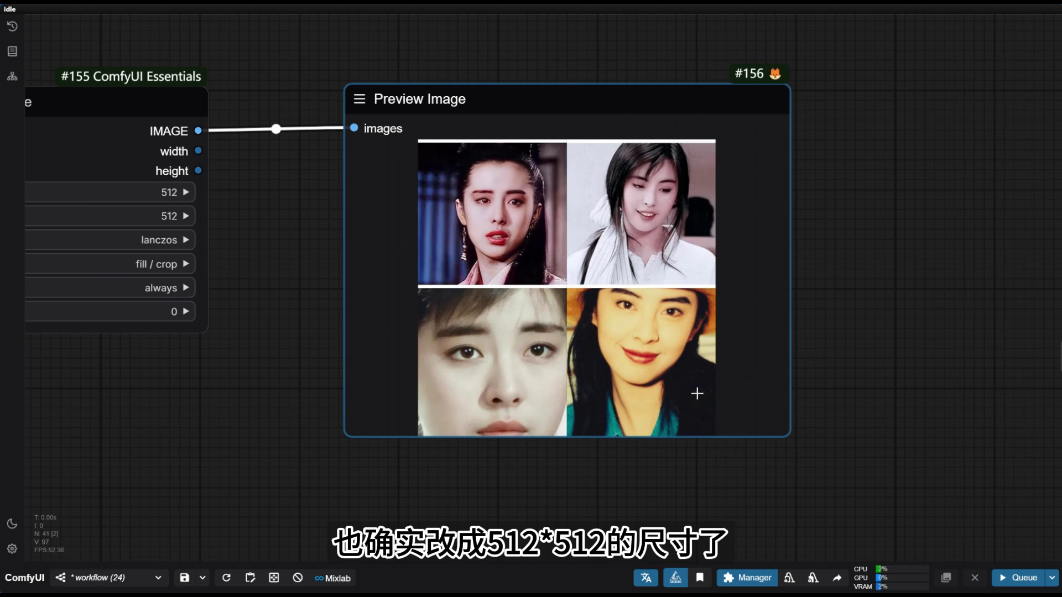
{"action": "scroll", "coordinate": [575, 253], "scroll_direction": "down", "scroll_amount": 5}
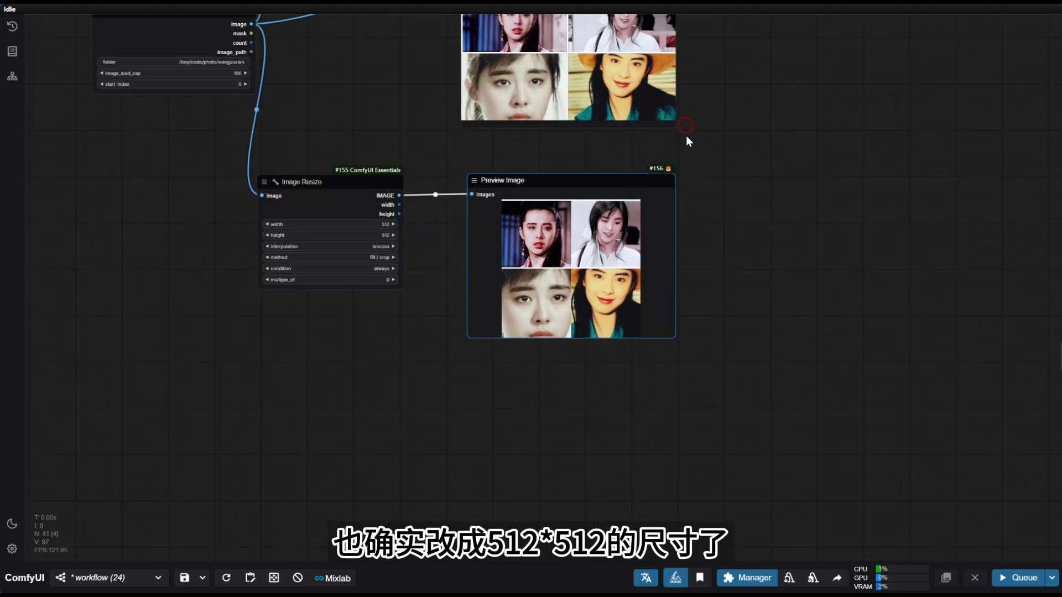
Enlarge the fourth image in the preview connected directly to the folder loader and examine its framing.
{"action": "left_click_drag", "start_coordinate": [688, 142], "coordinate": [689, 202]}
{"action": "scroll", "coordinate": [447, 161], "scroll_direction": "up", "scroll_amount": 2}
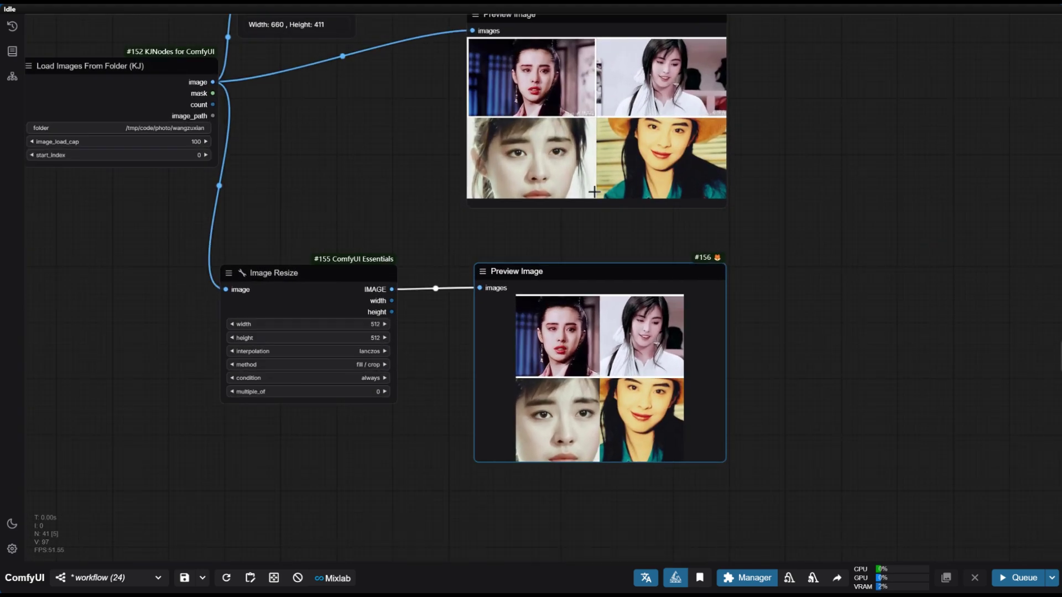
{"action": "left_click", "coordinate": [666, 175]}
{"action": "scroll", "coordinate": [575, 139], "scroll_direction": "up", "scroll_amount": 4}
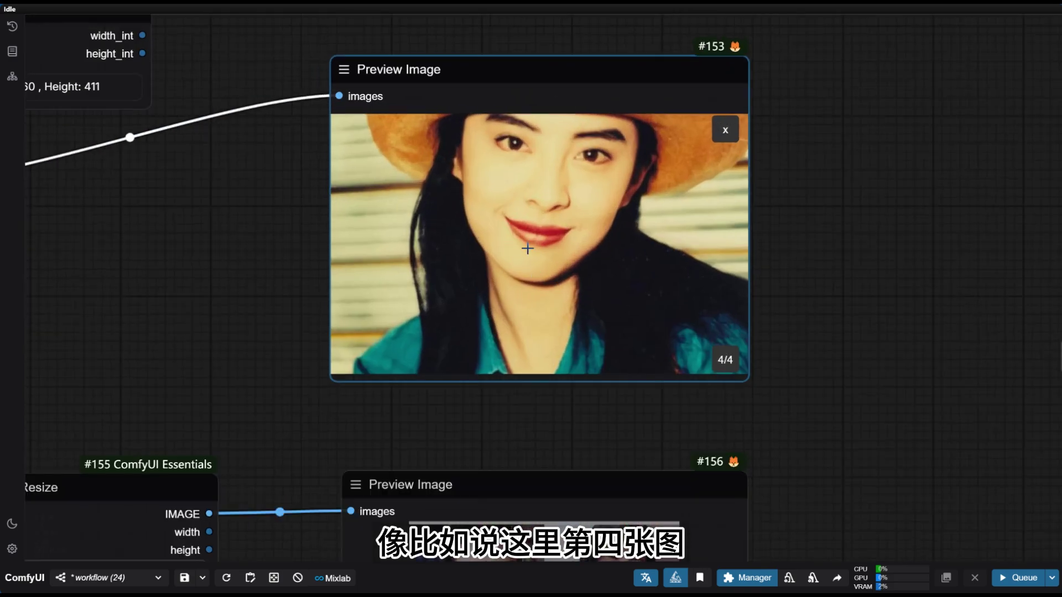
{"action": "scroll", "coordinate": [597, 264], "scroll_direction": "down", "scroll_amount": 3}
{"action": "scroll", "coordinate": [630, 255], "scroll_direction": "up", "scroll_amount": 2}
{"action": "scroll", "coordinate": [876, 332], "scroll_direction": "down", "scroll_amount": 2}
{"action": "left_click_drag", "start_coordinate": [868, 332], "coordinate": [853, 198]}
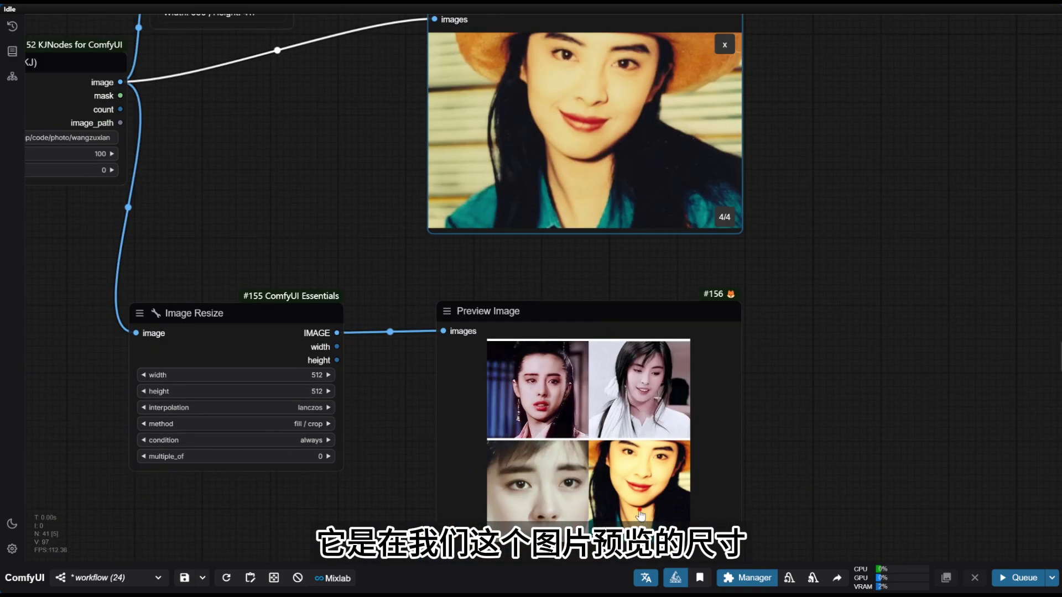
Enlarge the fourth image in the resized preview and compare its crop with the unresized preview.
{"action": "left_click", "coordinate": [639, 511]}
{"action": "left_click_drag", "start_coordinate": [625, 266], "coordinate": [617, 376]}
{"action": "scroll", "coordinate": [748, 316], "scroll_direction": "down", "scroll_amount": 3}
{"action": "left_click_drag", "start_coordinate": [368, 294], "coordinate": [384, 276]}
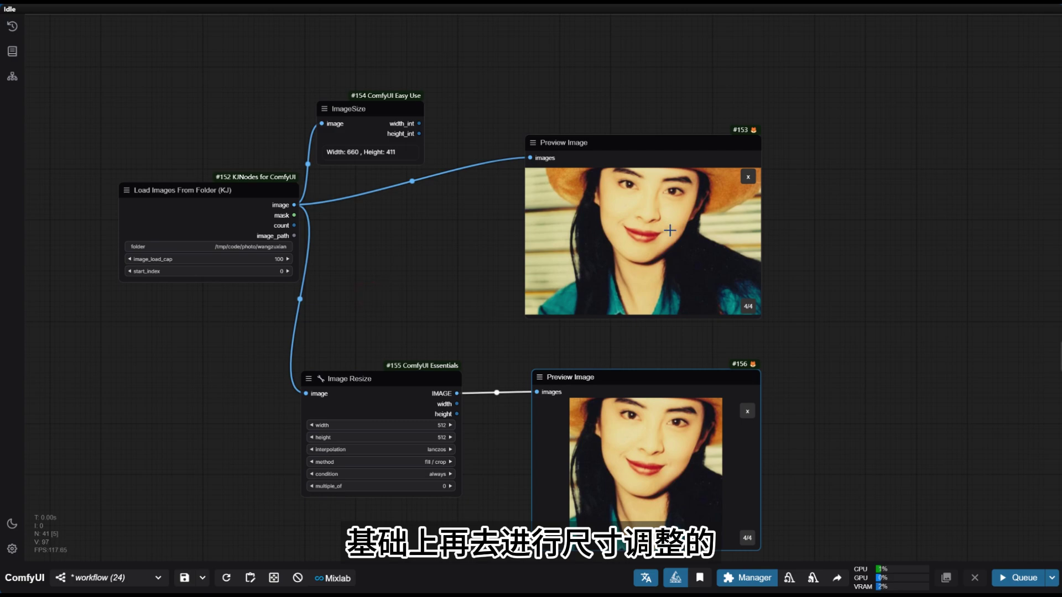
{"action": "scroll", "coordinate": [654, 179], "scroll_direction": "up", "scroll_amount": 2}
{"action": "scroll", "coordinate": [772, 200], "scroll_direction": "up", "scroll_amount": 3}
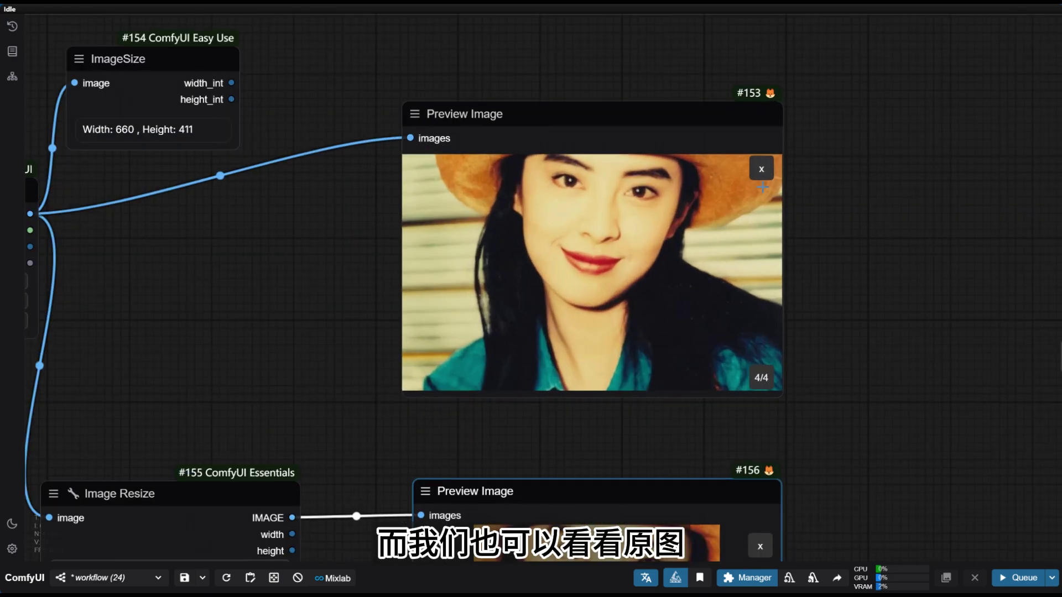
Return the upper preview to its grid, set image_load_cap to 1 and start_index to 3, and run the workflow.
{"action": "left_click", "coordinate": [761, 168]}
{"action": "left_click", "coordinate": [447, 325]}
{"action": "type", "text": "1"}
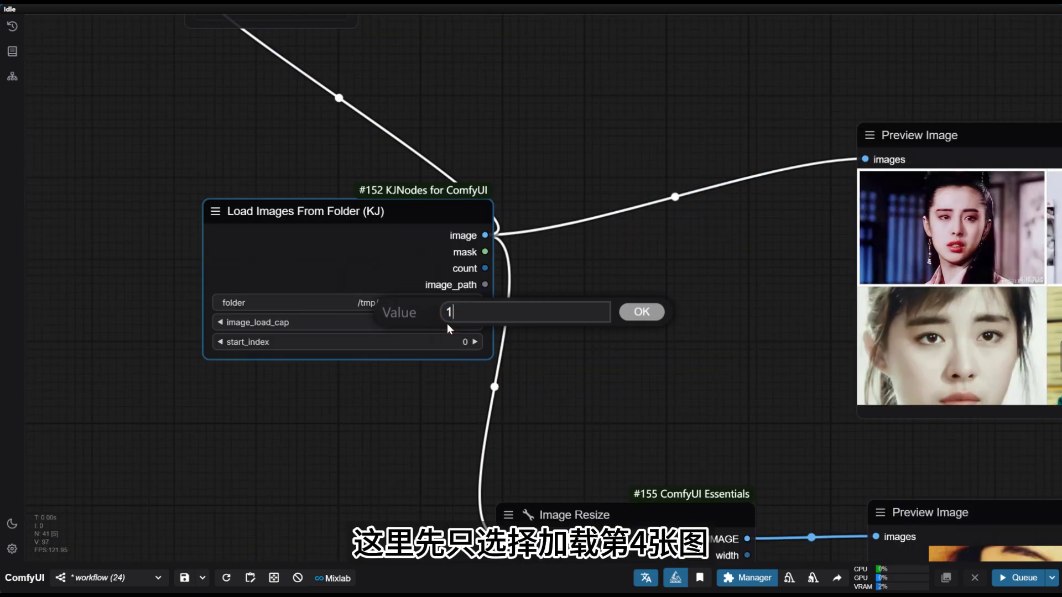
{"action": "key", "text": "Return"}
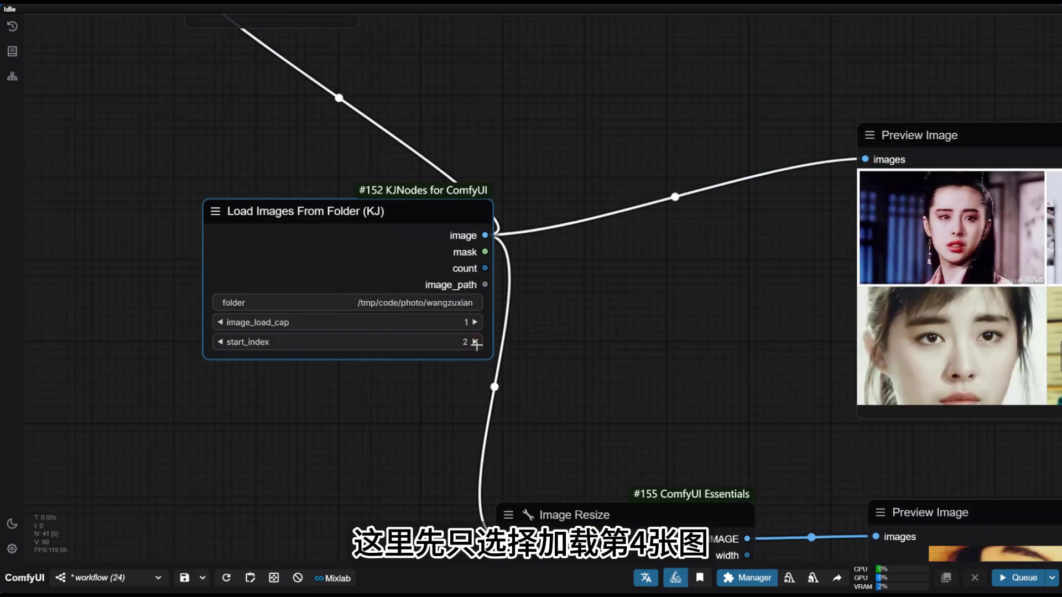
{"action": "left_click", "coordinate": [474, 342]}
{"action": "scroll", "coordinate": [675, 251], "scroll_direction": "down", "scroll_amount": 2}
{"action": "scroll", "coordinate": [692, 286], "scroll_direction": "down", "scroll_amount": 3}
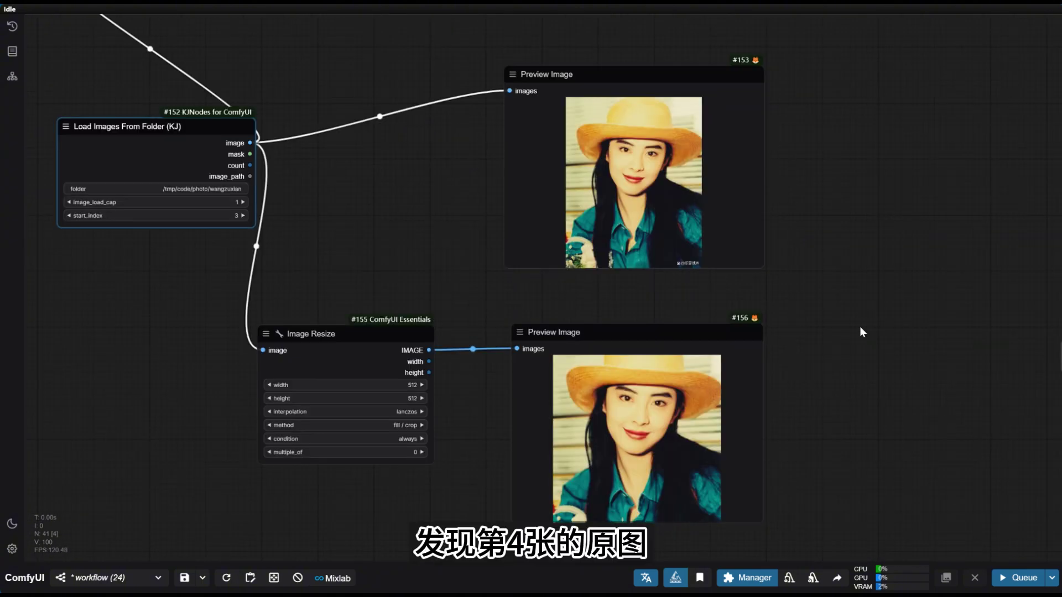
Compare the fourth image's original and resized previews and check its original dimensions in the ImageSize node.
{"action": "left_click_drag", "start_coordinate": [860, 326], "coordinate": [798, 355]}
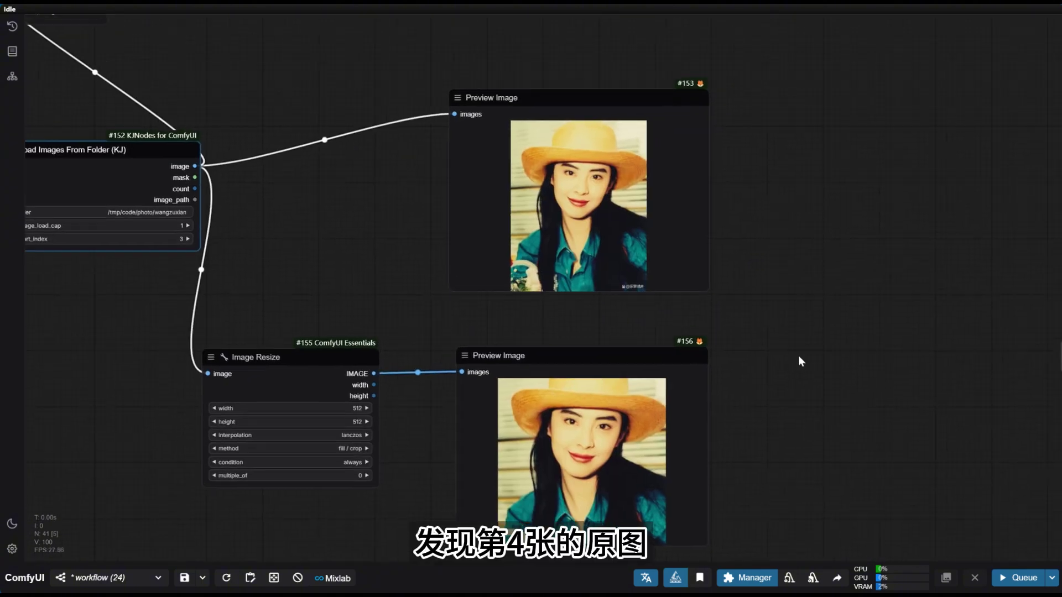
{"action": "scroll", "coordinate": [608, 123], "scroll_direction": "up", "scroll_amount": 5}
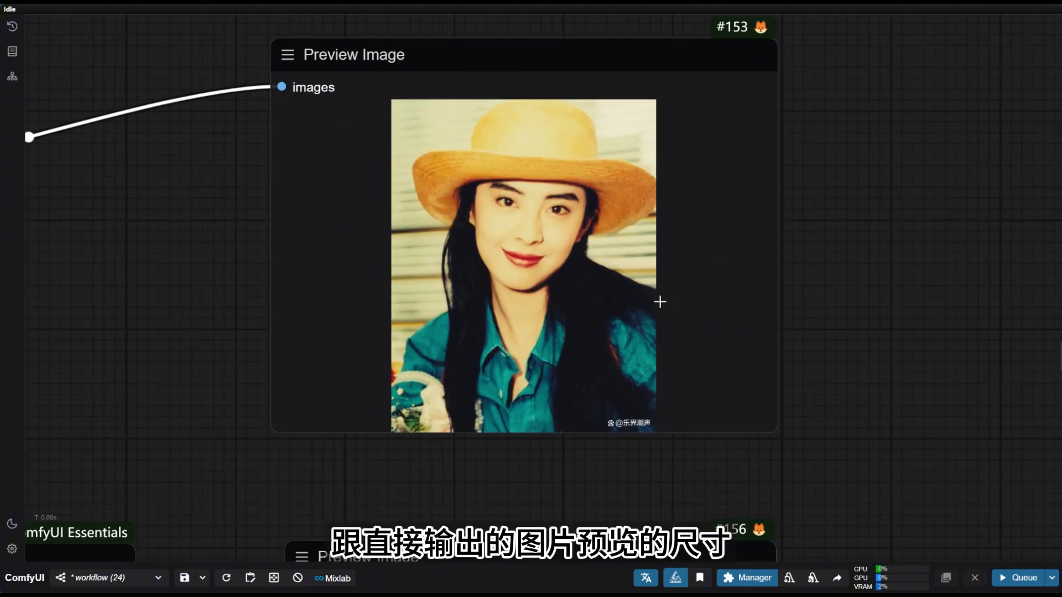
{"action": "scroll", "coordinate": [486, 162], "scroll_direction": "down", "scroll_amount": 5}
{"action": "left_click_drag", "start_coordinate": [271, 218], "coordinate": [640, 404]}
{"action": "left_click_drag", "start_coordinate": [242, 116], "coordinate": [587, 223]}
{"action": "left_click_drag", "start_coordinate": [674, 405], "coordinate": [500, 287]}
{"action": "scroll", "coordinate": [604, 347], "scroll_direction": "up", "scroll_amount": 4}
{"action": "scroll", "coordinate": [501, 289], "scroll_direction": "down", "scroll_amount": 2}
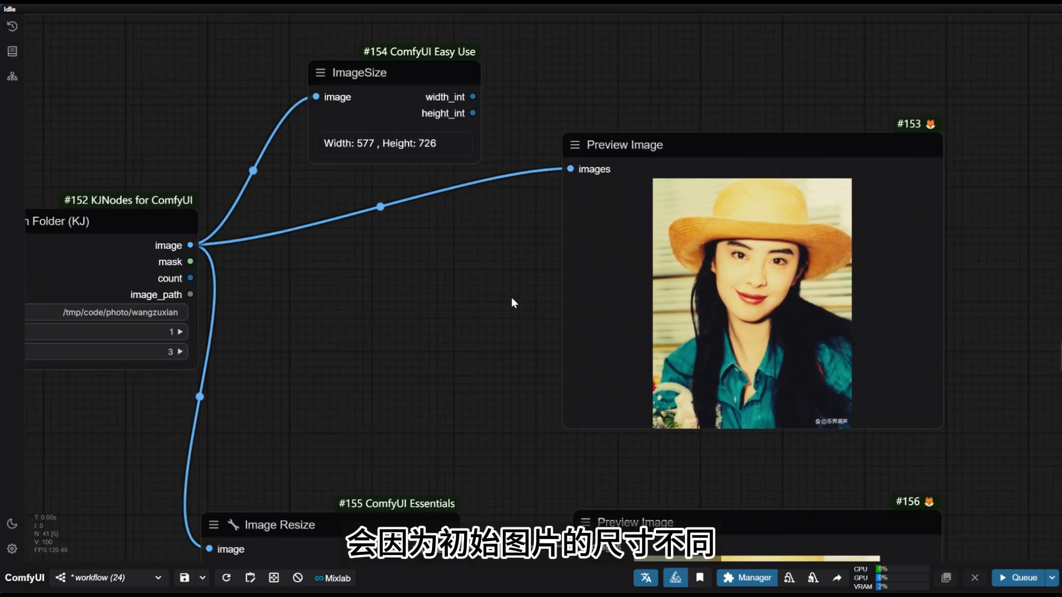
{"action": "left_click_drag", "start_coordinate": [511, 338], "coordinate": [474, 298]}
{"action": "left_click_drag", "start_coordinate": [277, 277], "coordinate": [304, 226]}
{"action": "left_click_drag", "start_coordinate": [513, 304], "coordinate": [513, 276]}
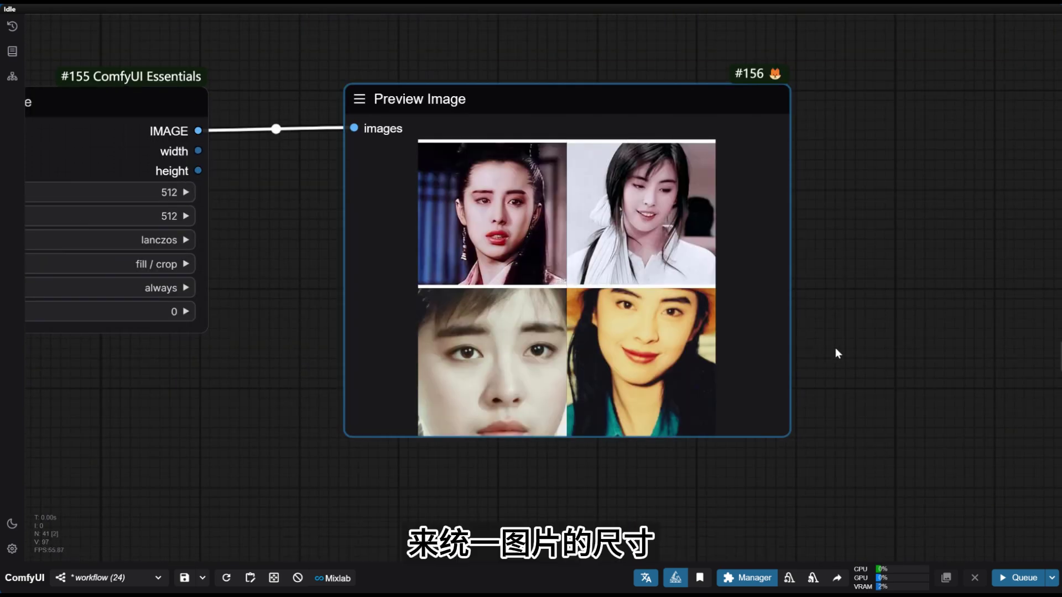
Compare the crops from batch loading with those from loading a single image, alongside the Image Resize settings.
{"action": "scroll", "coordinate": [578, 244], "scroll_direction": "down", "scroll_amount": 8}
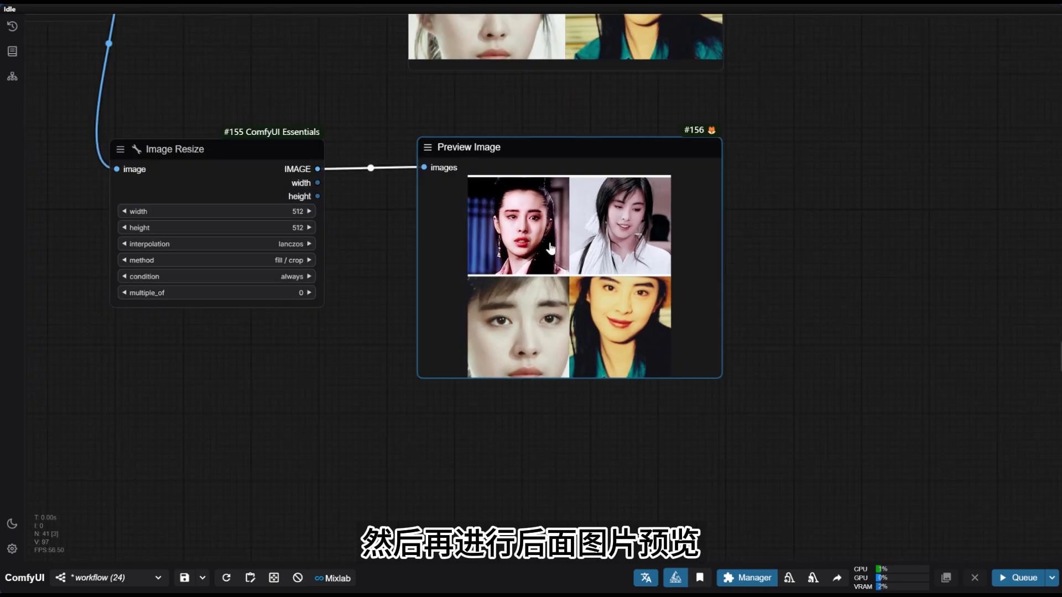
{"action": "left_click_drag", "start_coordinate": [684, 130], "coordinate": [689, 198]}
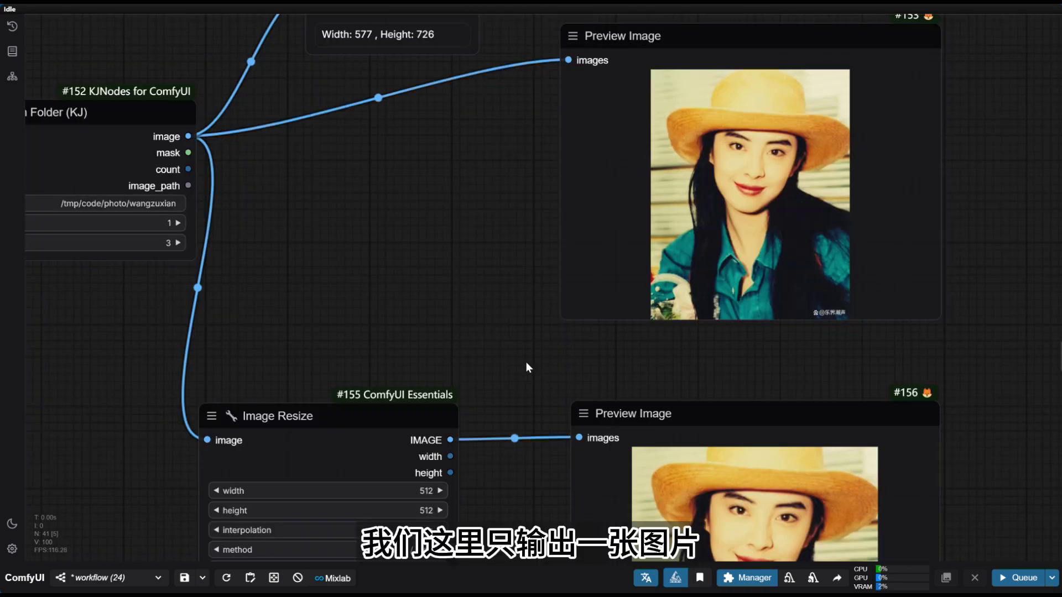
{"action": "left_click_drag", "start_coordinate": [526, 363], "coordinate": [404, 273]}
{"action": "scroll", "coordinate": [746, 286], "scroll_direction": "down", "scroll_amount": 3}
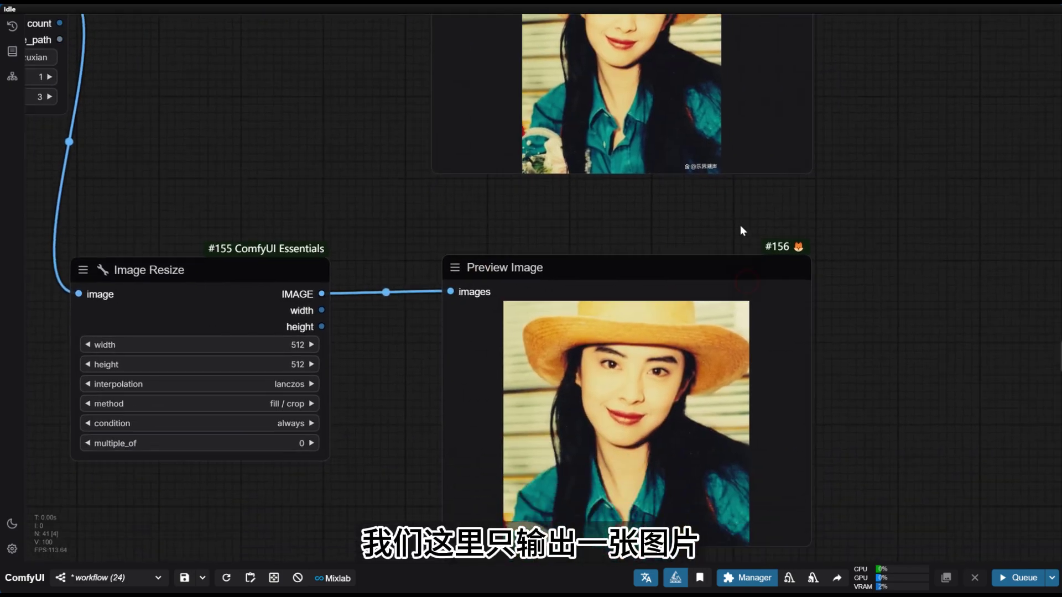
{"action": "left_click_drag", "start_coordinate": [815, 220], "coordinate": [800, 287]}
{"action": "scroll", "coordinate": [396, 220], "scroll_direction": "up", "scroll_amount": 2}
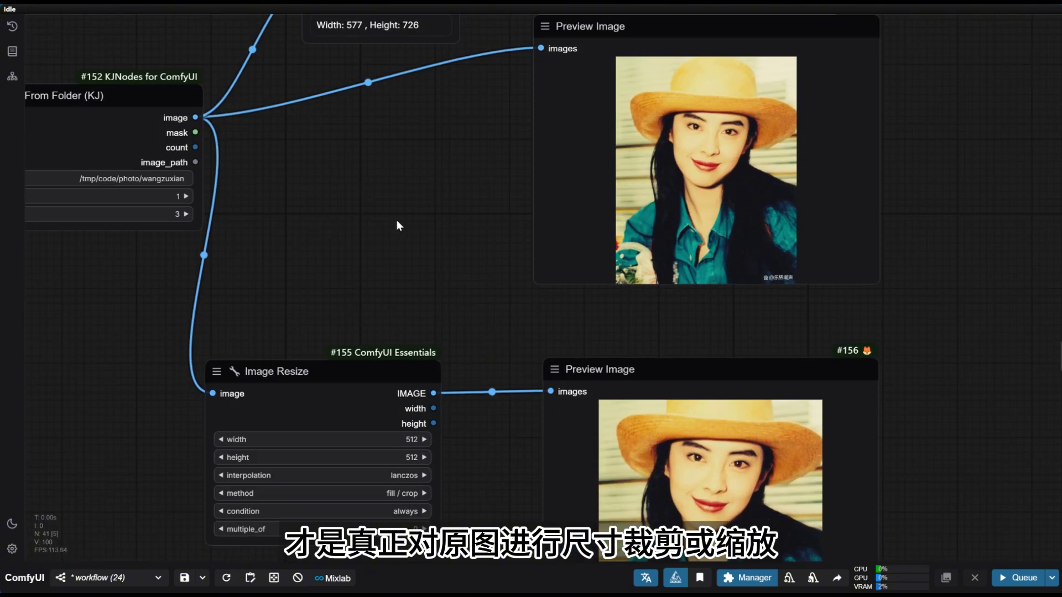
{"action": "left_click_drag", "start_coordinate": [396, 220], "coordinate": [417, 261]}
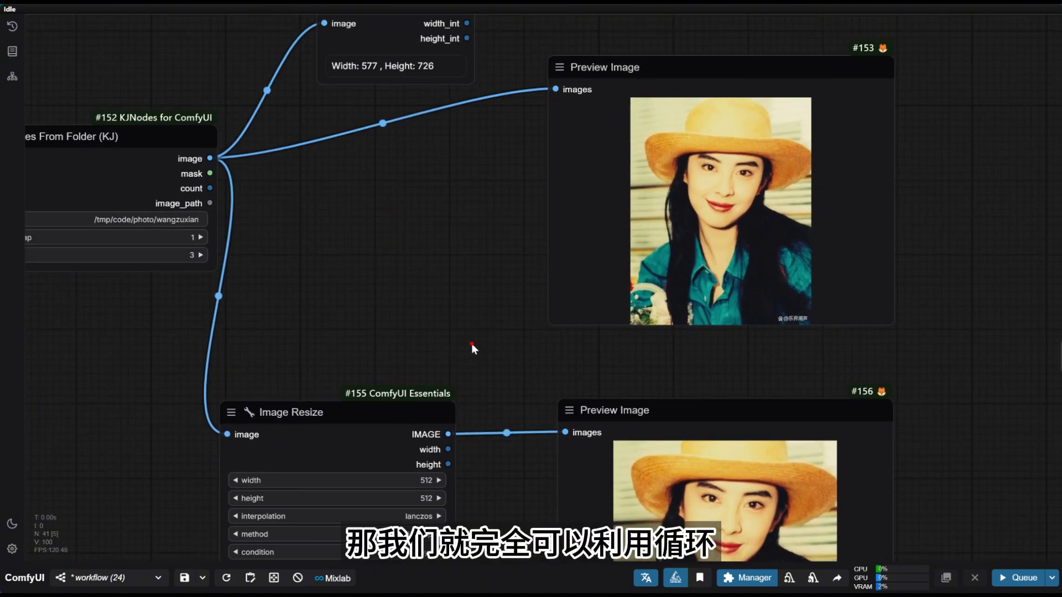
{"action": "left_click_drag", "start_coordinate": [472, 346], "coordinate": [413, 236]}
{"action": "scroll", "coordinate": [697, 423], "scroll_direction": "down", "scroll_amount": 2}
{"action": "scroll", "coordinate": [885, 293], "scroll_direction": "down", "scroll_amount": 1}
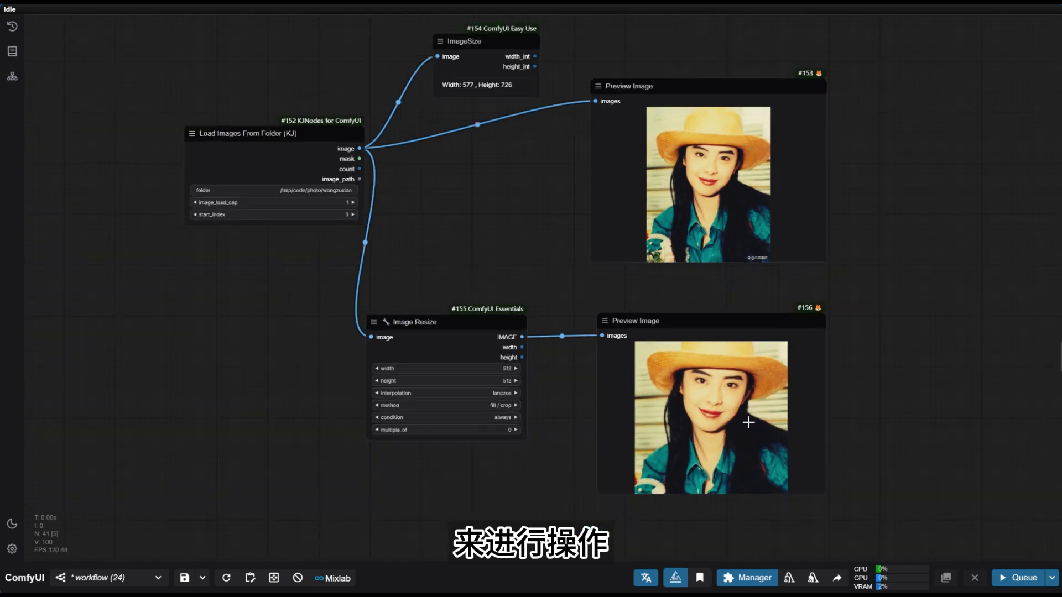
{"action": "scroll", "coordinate": [693, 371], "scroll_direction": "up", "scroll_amount": 3}
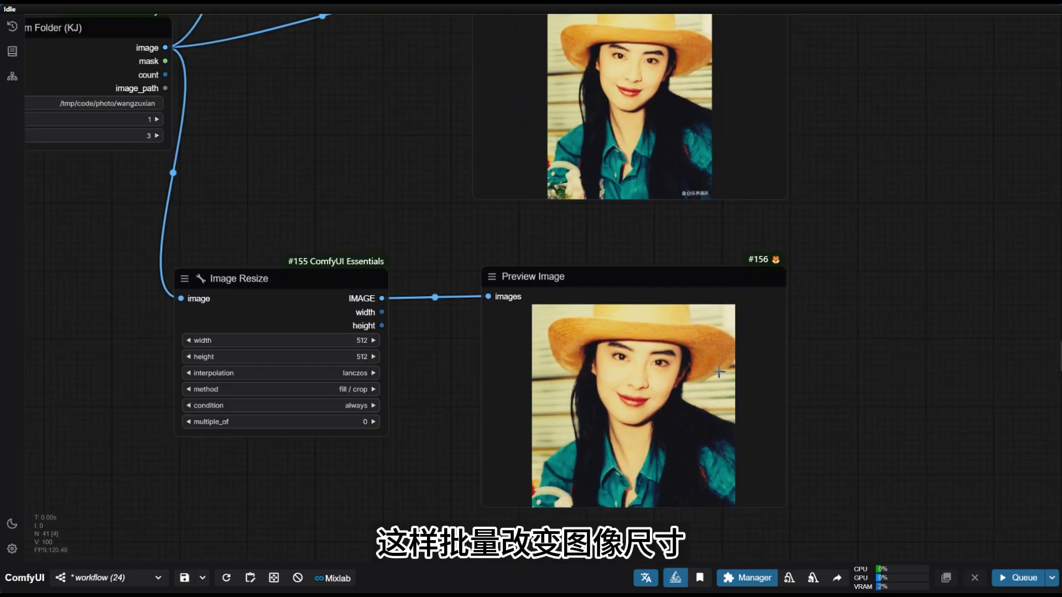
{"action": "scroll", "coordinate": [718, 371], "scroll_direction": "down", "scroll_amount": 3}
{"action": "scroll", "coordinate": [632, 307], "scroll_direction": "up", "scroll_amount": 5}
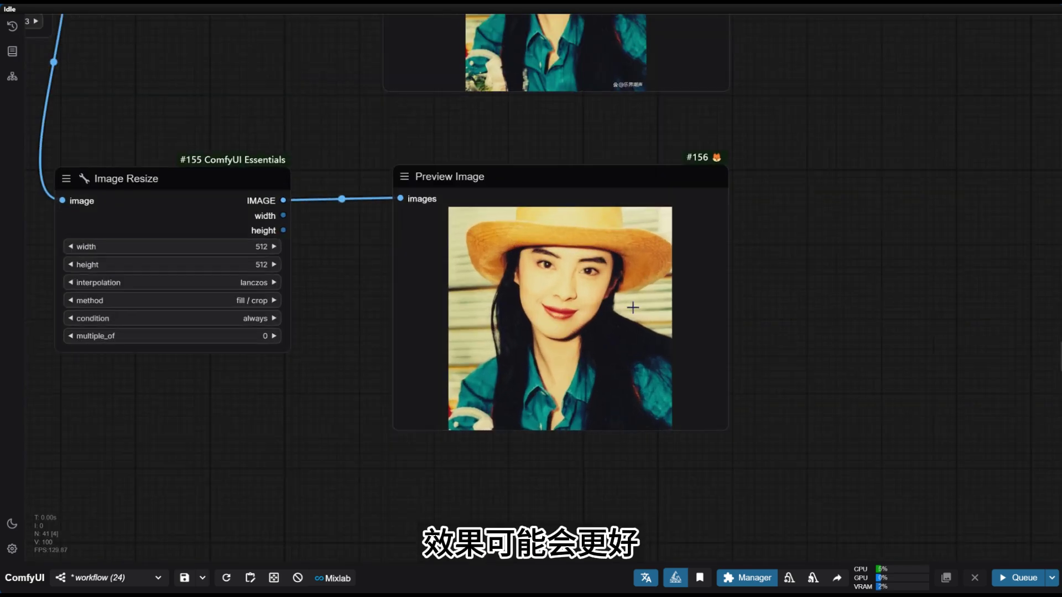
Delete the math node between For Loop Start and For Loop End and disconnect the preview from Image Resize.
{"action": "scroll", "coordinate": [633, 308], "scroll_direction": "down", "scroll_amount": 8}
{"action": "left_click_drag", "start_coordinate": [595, 308], "coordinate": [544, 215]}
{"action": "left_click_drag", "start_coordinate": [731, 426], "coordinate": [734, 295]}
{"action": "scroll", "coordinate": [634, 136], "scroll_direction": "up", "scroll_amount": 8}
{"action": "left_click", "coordinate": [583, 189]}
{"action": "key", "text": "Delete"}
{"action": "left_click_drag", "start_coordinate": [798, 105], "coordinate": [699, 196]}
{"action": "scroll", "coordinate": [699, 196], "scroll_direction": "down", "scroll_amount": 4}
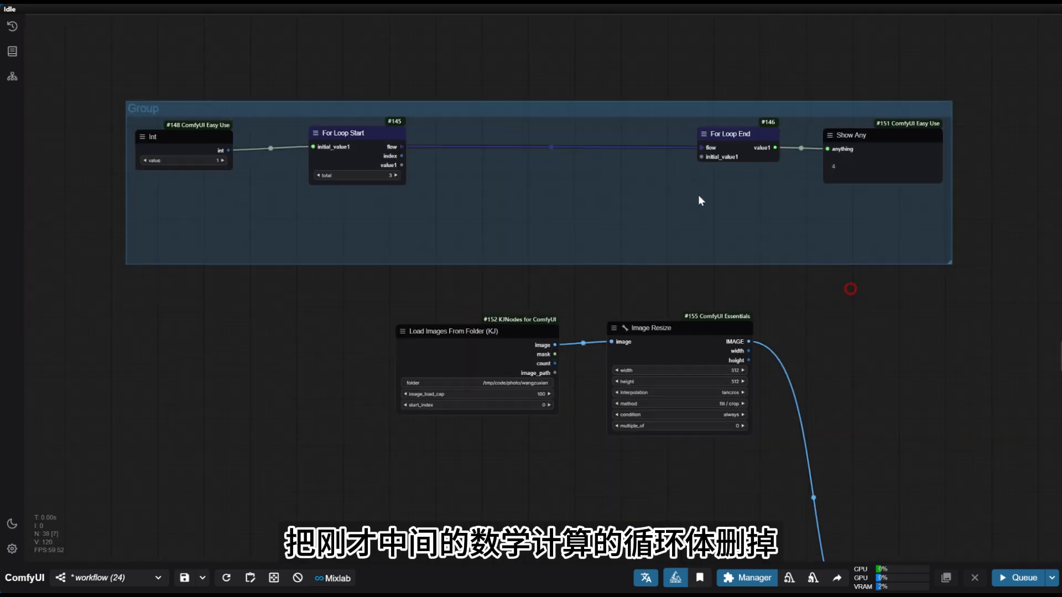
{"action": "left_click_drag", "start_coordinate": [851, 289], "coordinate": [602, 140]}
{"action": "left_click_drag", "start_coordinate": [738, 475], "coordinate": [893, 36]}
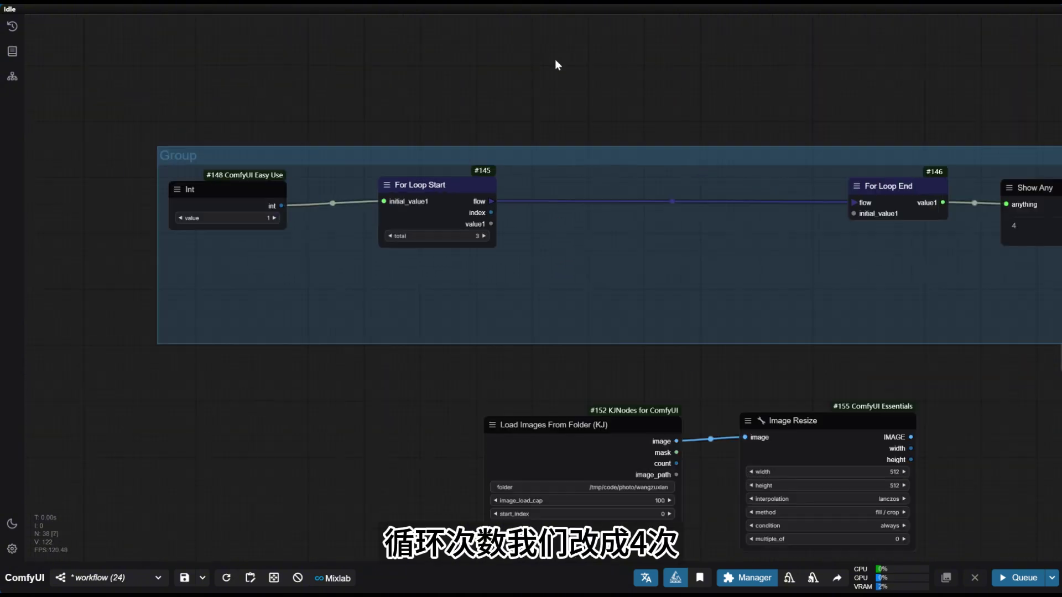
Set the For Loop Start total to 4 and delete the Int node that supplies its initial value.
{"action": "scroll", "coordinate": [555, 59], "scroll_direction": "up", "scroll_amount": 2}
{"action": "left_click", "coordinate": [443, 281]}
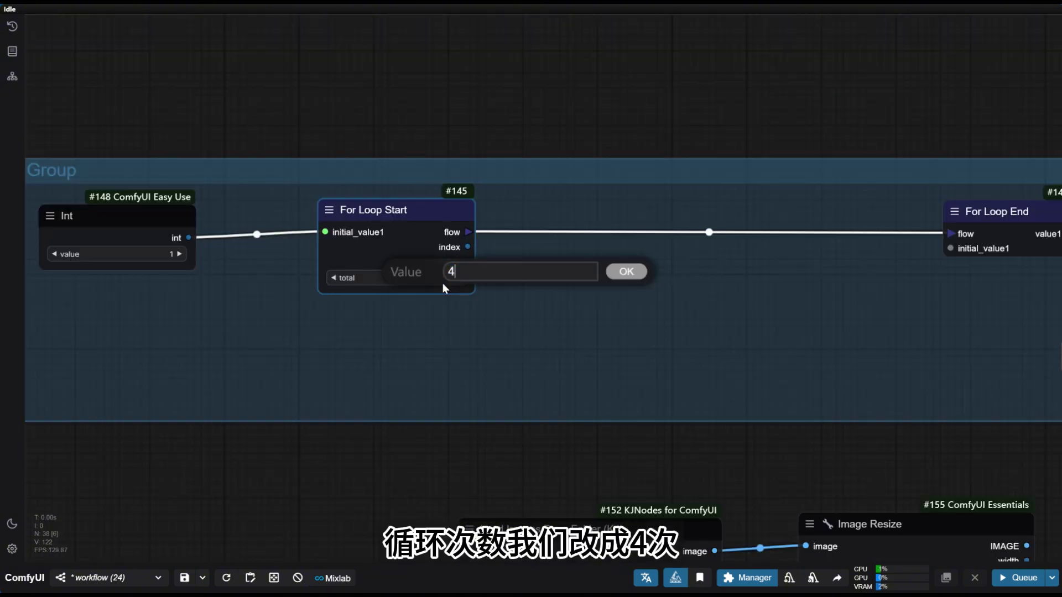
{"action": "key", "text": "Return"}
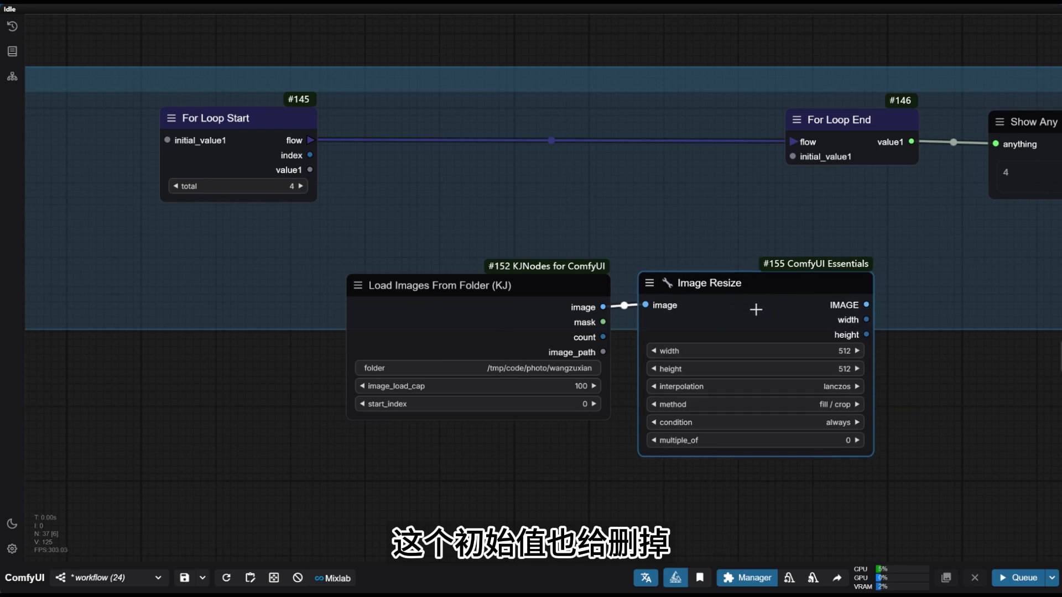
Convert the folder loader's start_index to an input and connect For Loop Start's index output to it.
{"action": "scroll", "coordinate": [503, 354], "scroll_direction": "up", "scroll_amount": 3}
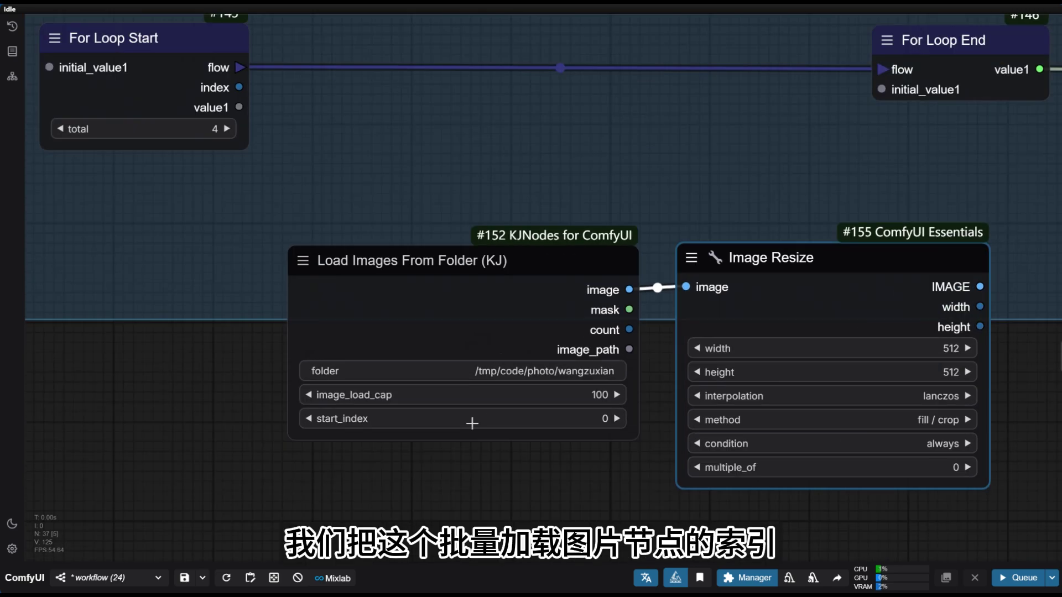
{"action": "right_click", "coordinate": [483, 331]}
{"action": "left_click", "coordinate": [522, 524]}
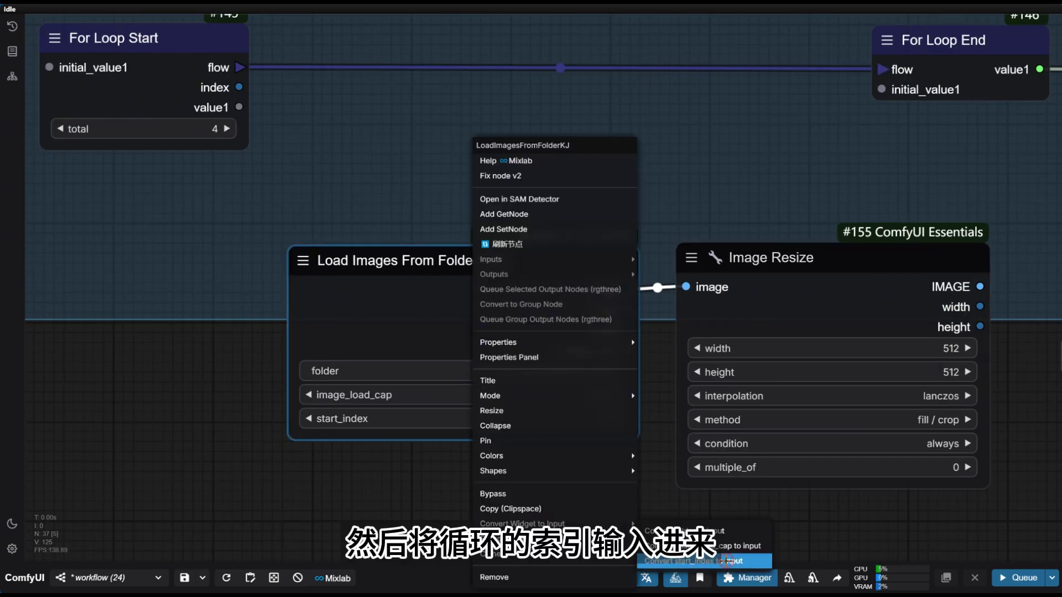
{"action": "left_click", "coordinate": [692, 561]}
{"action": "left_click_drag", "start_coordinate": [335, 301], "coordinate": [332, 297]}
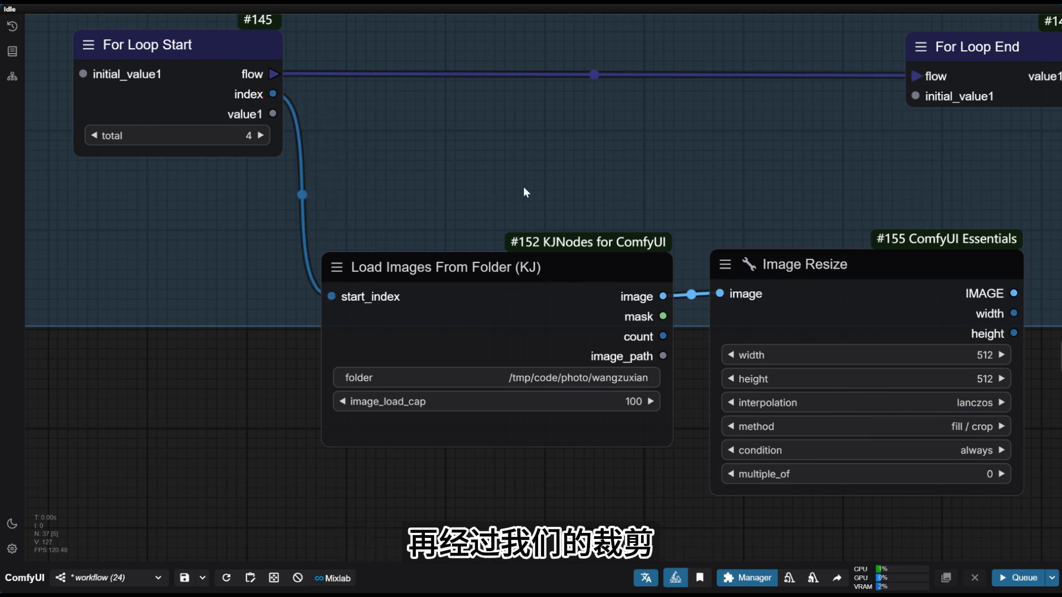
Adjust the spacing of the folder loader and Image Resize nodes and set image_load_cap to 1.
{"action": "left_click_drag", "start_coordinate": [784, 187], "coordinate": [523, 187]}
{"action": "left_click_drag", "start_coordinate": [603, 266], "coordinate": [583, 263]}
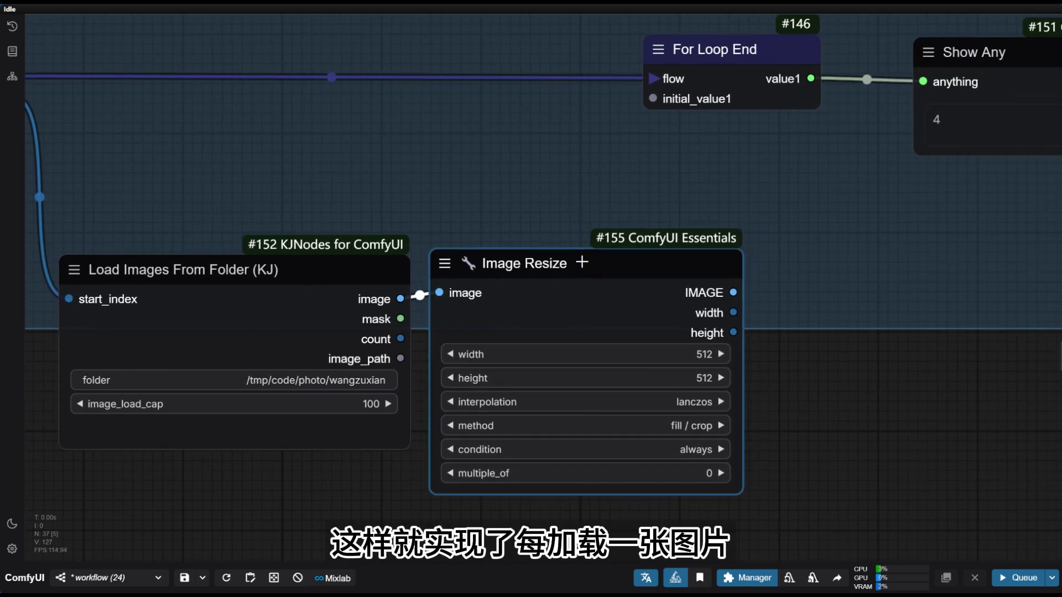
{"action": "left_click_drag", "start_coordinate": [334, 260], "coordinate": [308, 261]}
{"action": "left_click_drag", "start_coordinate": [333, 469], "coordinate": [362, 448]}
{"action": "left_click", "coordinate": [374, 381]}
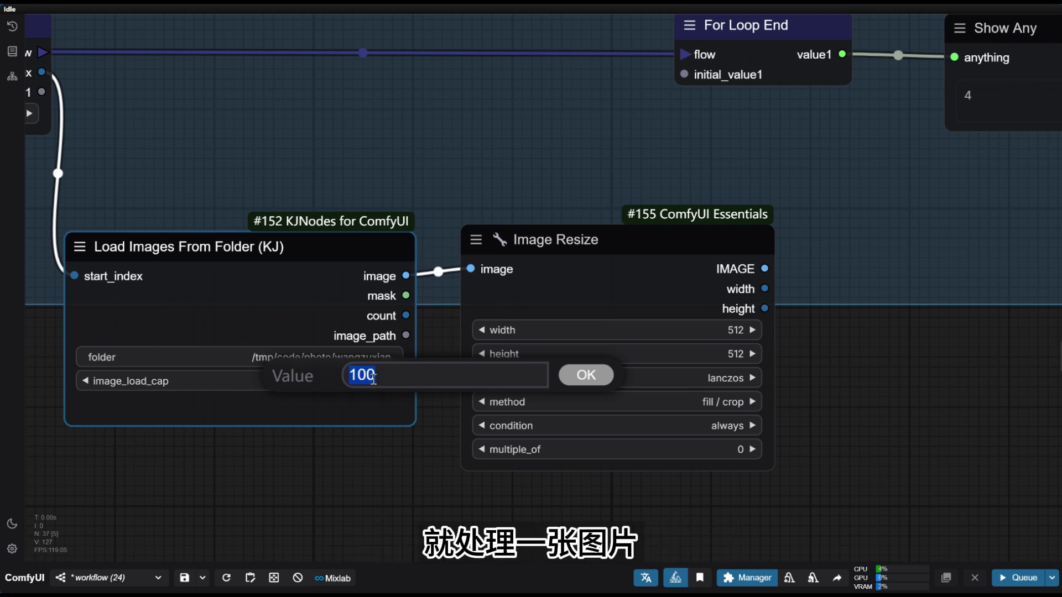
{"action": "key", "text": "Return"}
Route the Image Resize output through For Loop End's value1 into a Preview Image node and fit the group to its nodes.
{"action": "left_click_drag", "start_coordinate": [558, 345], "coordinate": [634, 266]}
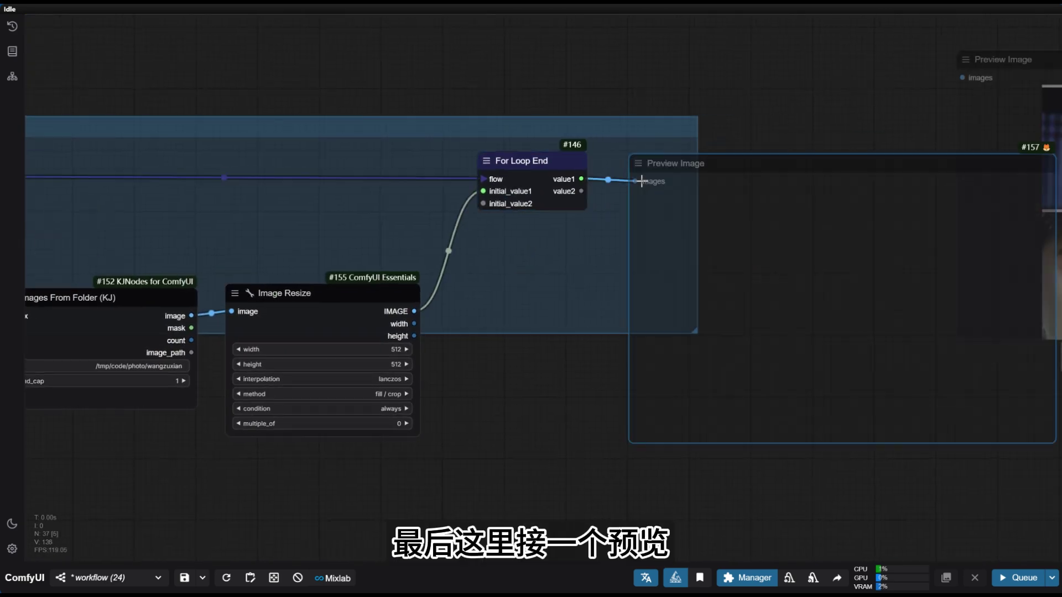
{"action": "right_click", "coordinate": [585, 249]}
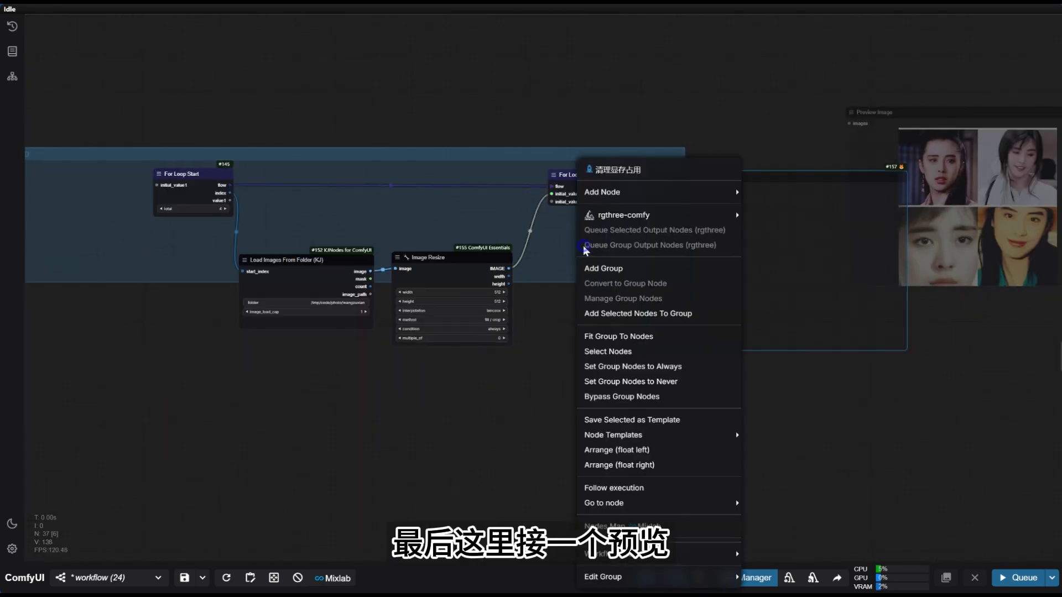
{"action": "left_click", "coordinate": [643, 341]}
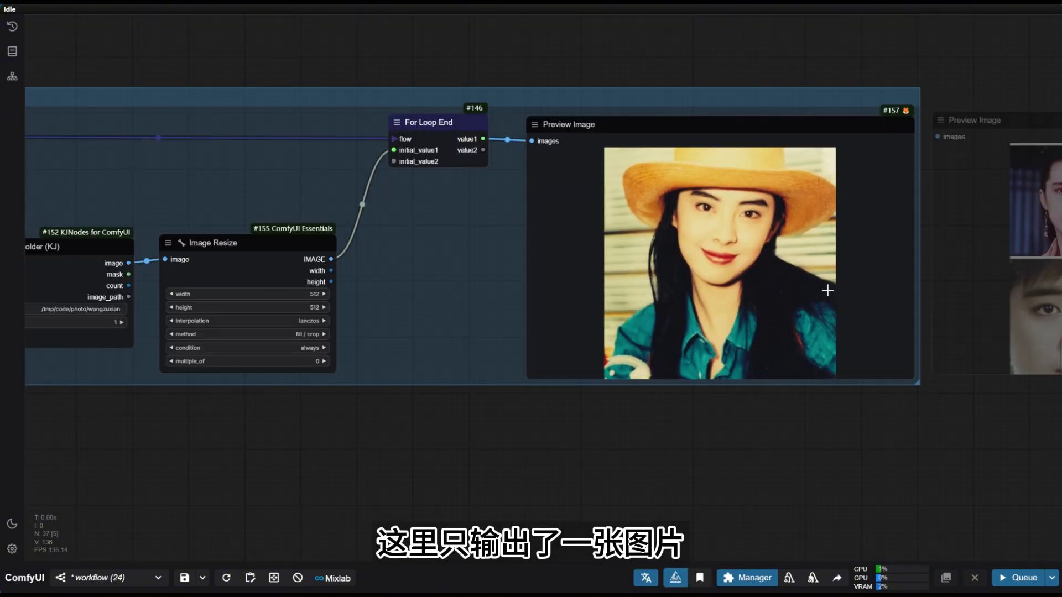
Examine the loop's preview output and trace the wiring between For Loop Start, the folder loader, Image Resize and For Loop End.
{"action": "scroll", "coordinate": [748, 252], "scroll_direction": "up", "scroll_amount": 4}
{"action": "scroll", "coordinate": [221, 376], "scroll_direction": "down", "scroll_amount": 3}
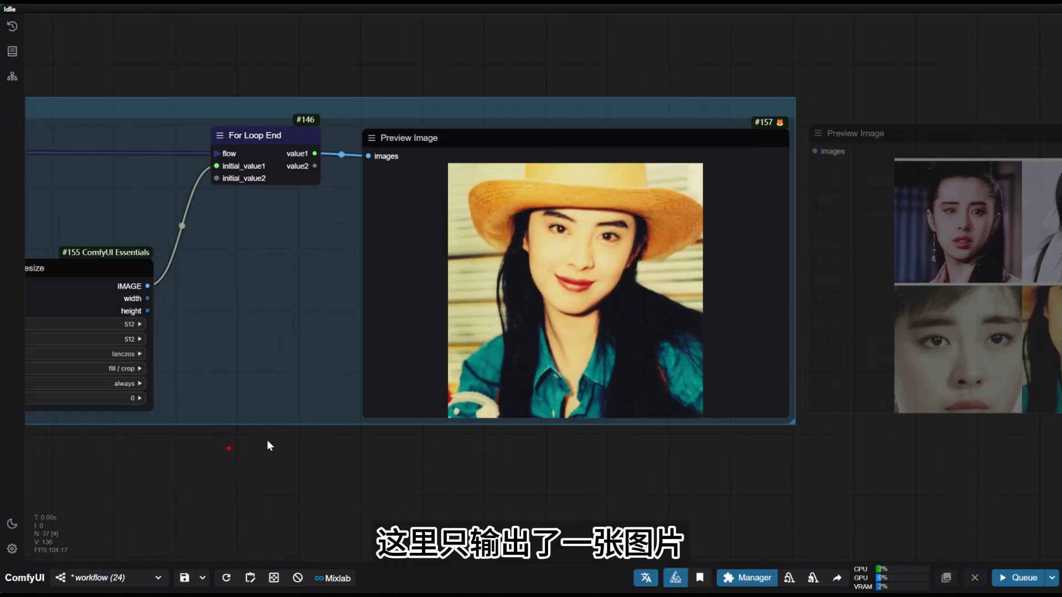
{"action": "left_click_drag", "start_coordinate": [266, 440], "coordinate": [691, 439]}
{"action": "scroll", "coordinate": [645, 262], "scroll_direction": "up", "scroll_amount": 3}
{"action": "left_click_drag", "start_coordinate": [645, 262], "coordinate": [711, 270]}
{"action": "scroll", "coordinate": [768, 149], "scroll_direction": "down", "scroll_amount": 1}
{"action": "left_click_drag", "start_coordinate": [528, 189], "coordinate": [639, 225]}
{"action": "scroll", "coordinate": [728, 202], "scroll_direction": "up", "scroll_amount": 2}
{"action": "scroll", "coordinate": [718, 215], "scroll_direction": "down", "scroll_amount": 2}
{"action": "scroll", "coordinate": [785, 262], "scroll_direction": "up", "scroll_amount": 1}
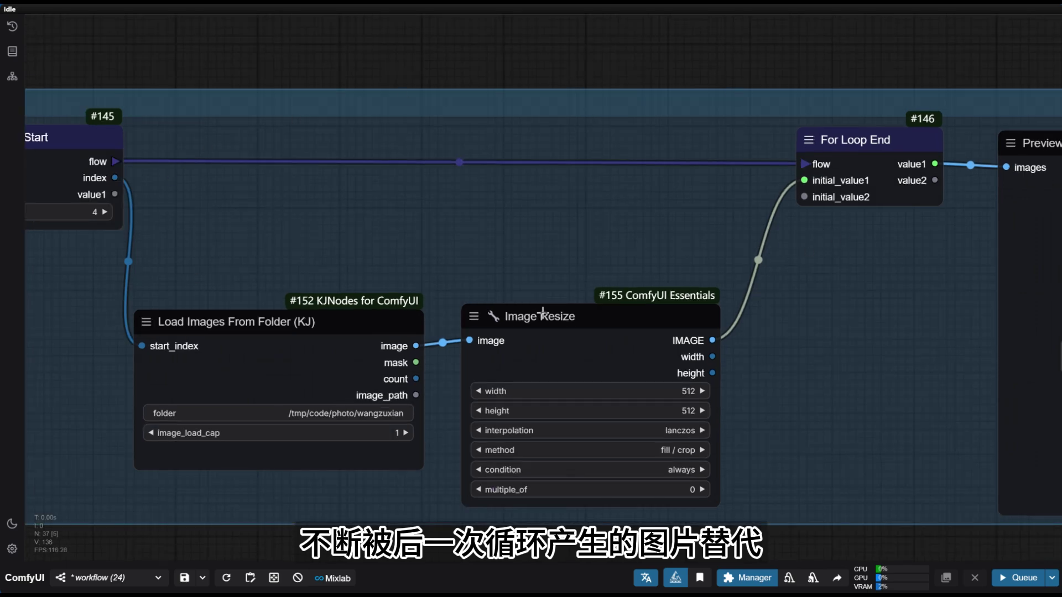
{"action": "left_click_drag", "start_coordinate": [773, 343], "coordinate": [654, 327]}
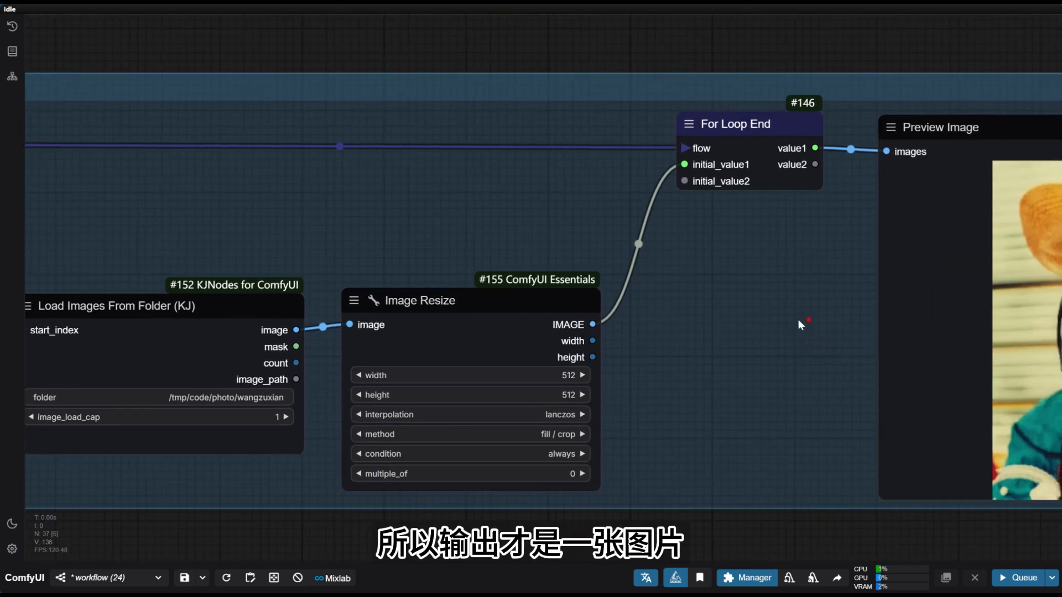
Add a Batch Any node to the loop group and place it just below For Loop End.
{"action": "left_click_drag", "start_coordinate": [797, 320], "coordinate": [598, 320]}
{"action": "double_click", "coordinate": [526, 310]}
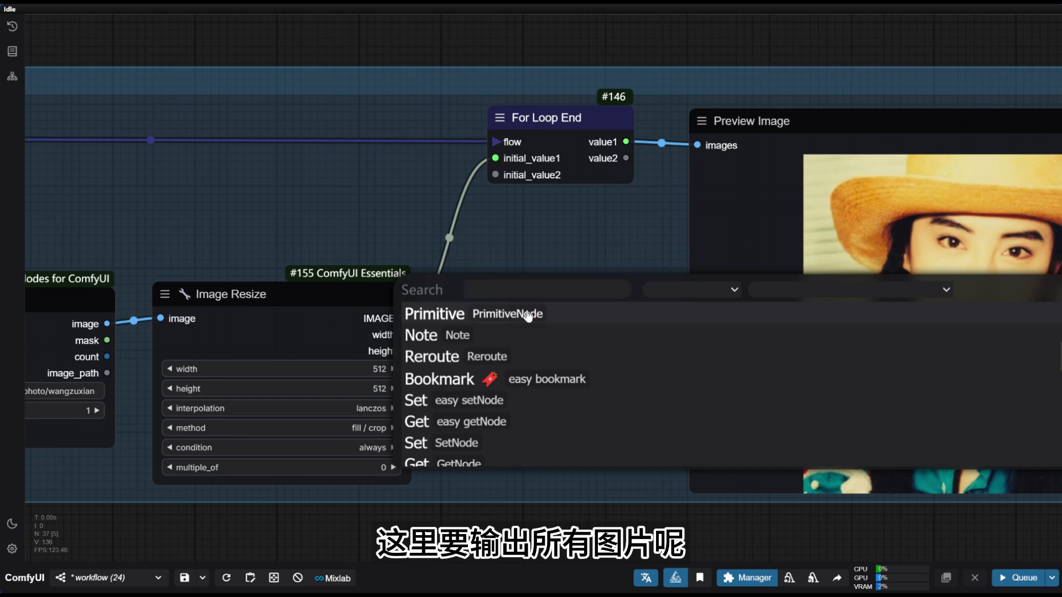
{"action": "type", "text": "bat"}
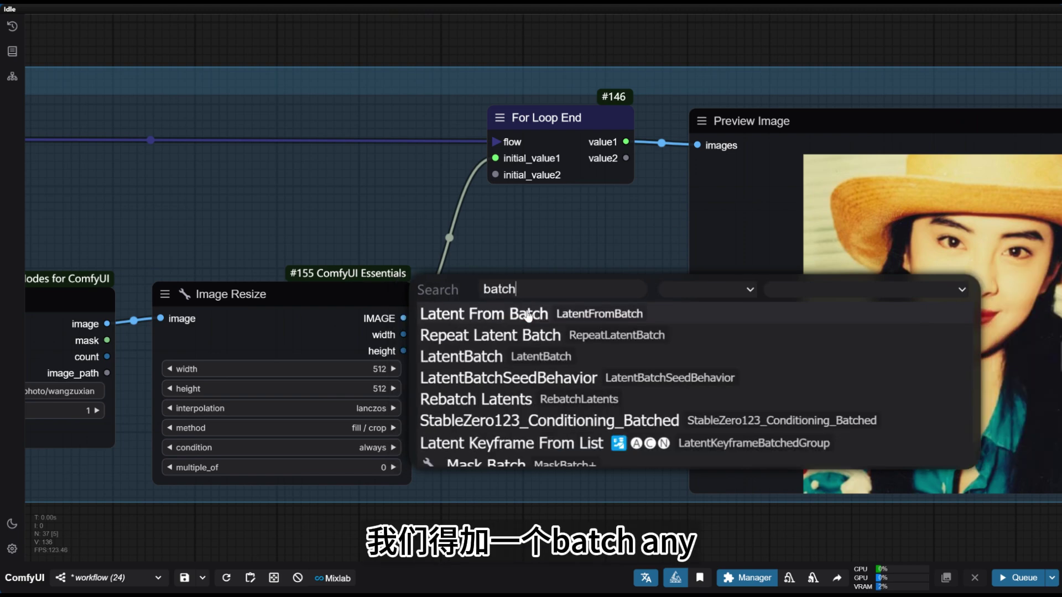
{"action": "type", "text": "ch"}
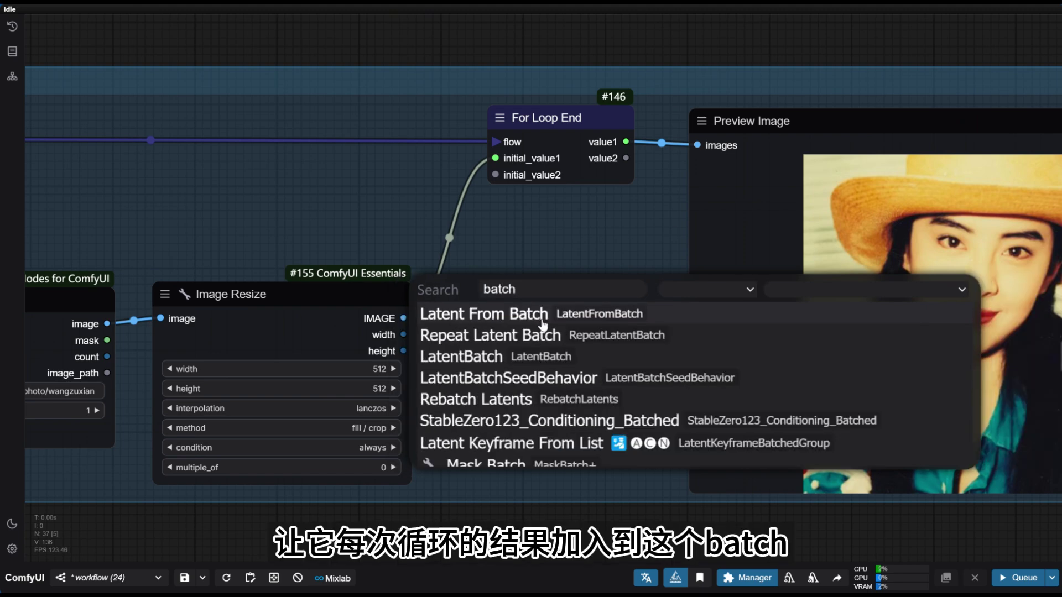
{"action": "type", "text": " a"}
{"action": "left_click", "coordinate": [542, 325]}
{"action": "left_click_drag", "start_coordinate": [582, 299], "coordinate": [560, 271]}
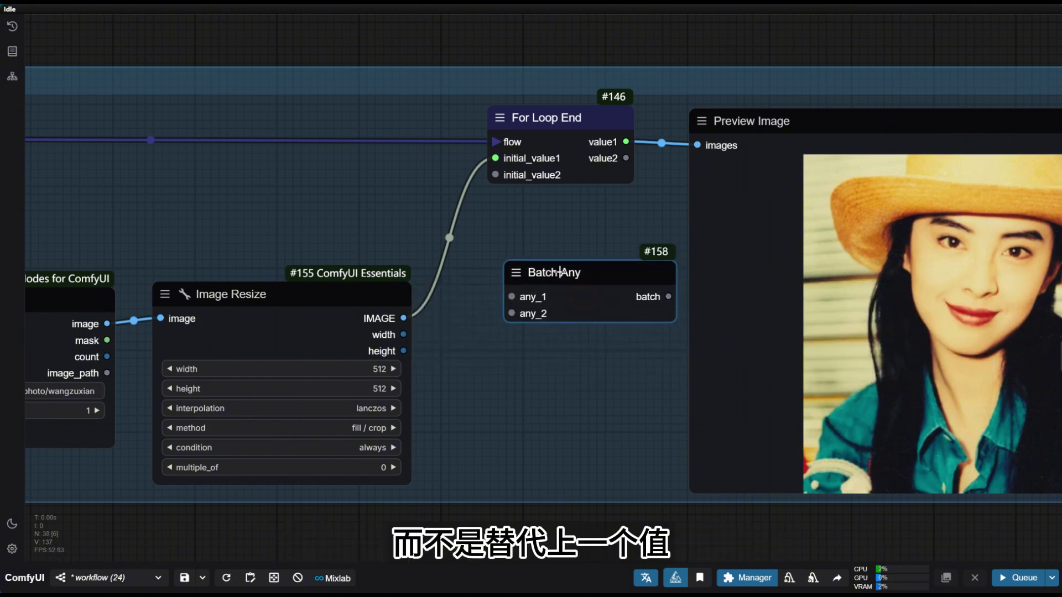
Connect Image Resize's IMAGE to Batch Any's any_2 and For Loop Start's value1 to any_1, moving Batch Any closer to Image Resize.
{"action": "left_click_drag", "start_coordinate": [285, 173], "coordinate": [533, 184]}
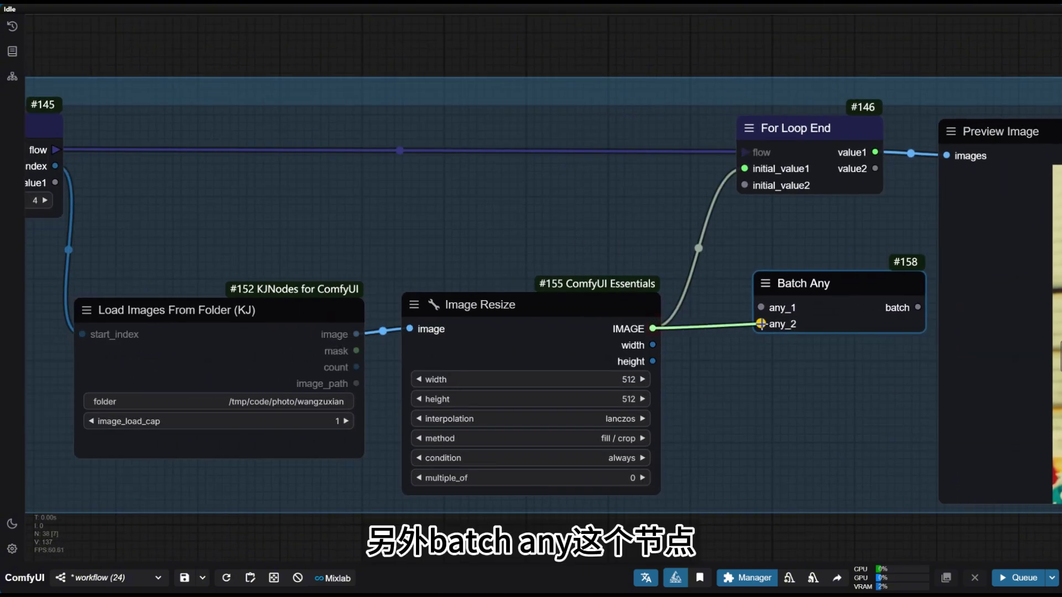
{"action": "left_click_drag", "start_coordinate": [761, 324], "coordinate": [761, 324]}
{"action": "left_click_drag", "start_coordinate": [107, 206], "coordinate": [206, 197]}
{"action": "left_click_drag", "start_coordinate": [304, 195], "coordinate": [424, 195]}
{"action": "left_click_drag", "start_coordinate": [292, 177], "coordinate": [153, 138]}
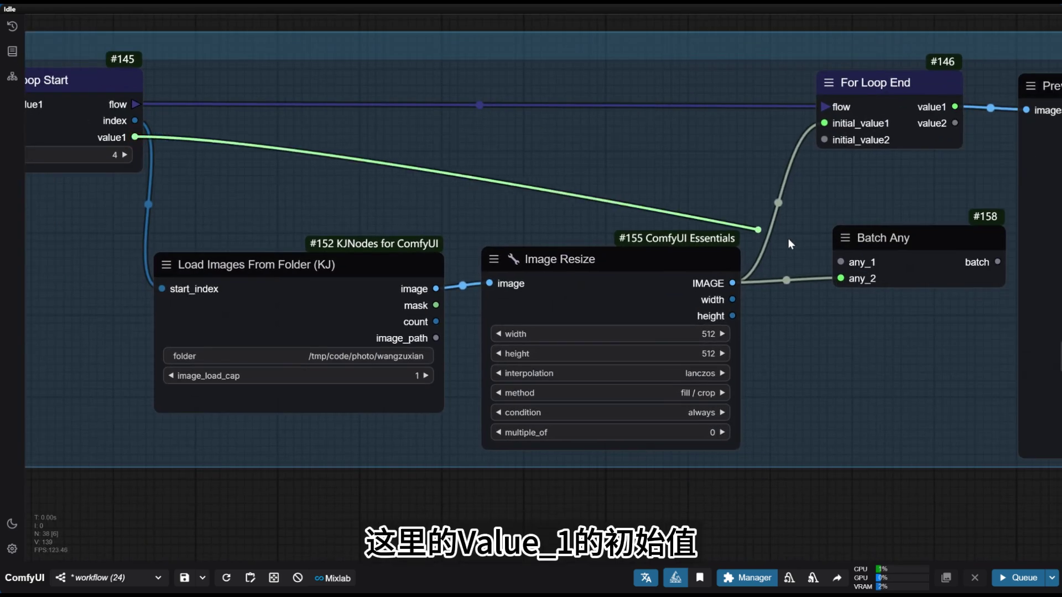
{"action": "left_click_drag", "start_coordinate": [790, 244], "coordinate": [842, 262]}
{"action": "left_click_drag", "start_coordinate": [929, 238], "coordinate": [874, 230]}
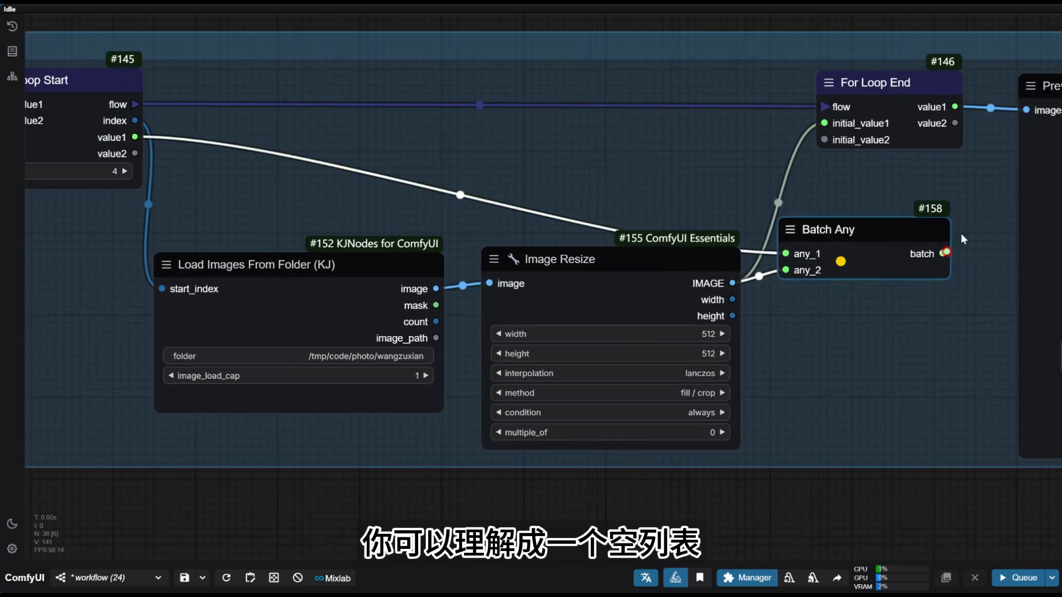
Connect Batch Any's batch output to For Loop End's initial_value1 and compare the loop's preview with the direct batch-crop preview.
{"action": "left_click_drag", "start_coordinate": [944, 253], "coordinate": [840, 127]}
{"action": "left_click_drag", "start_coordinate": [768, 188], "coordinate": [544, 217]}
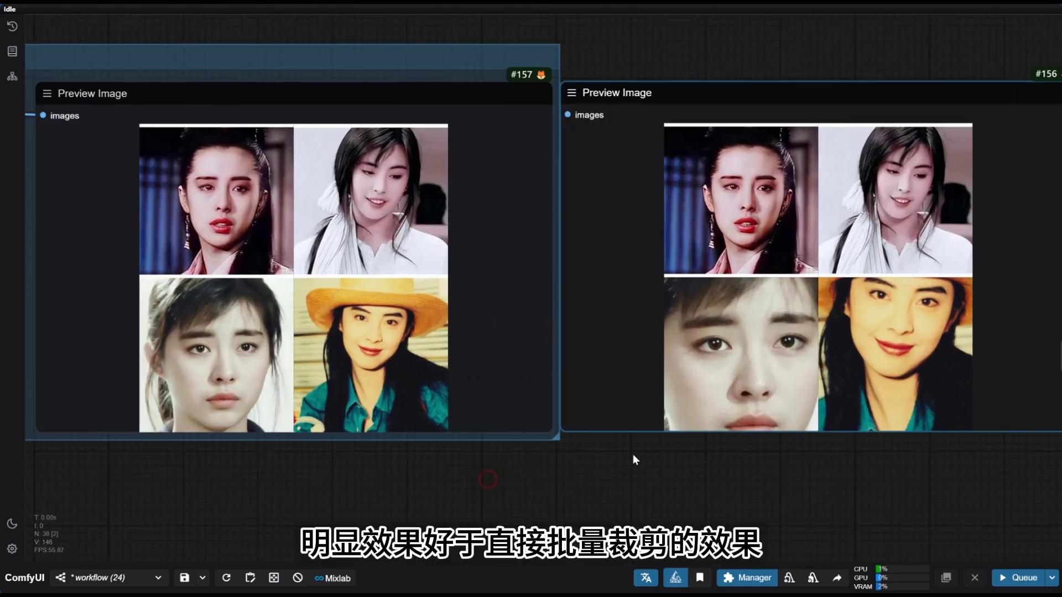
{"action": "left_click_drag", "start_coordinate": [633, 455], "coordinate": [639, 453]}
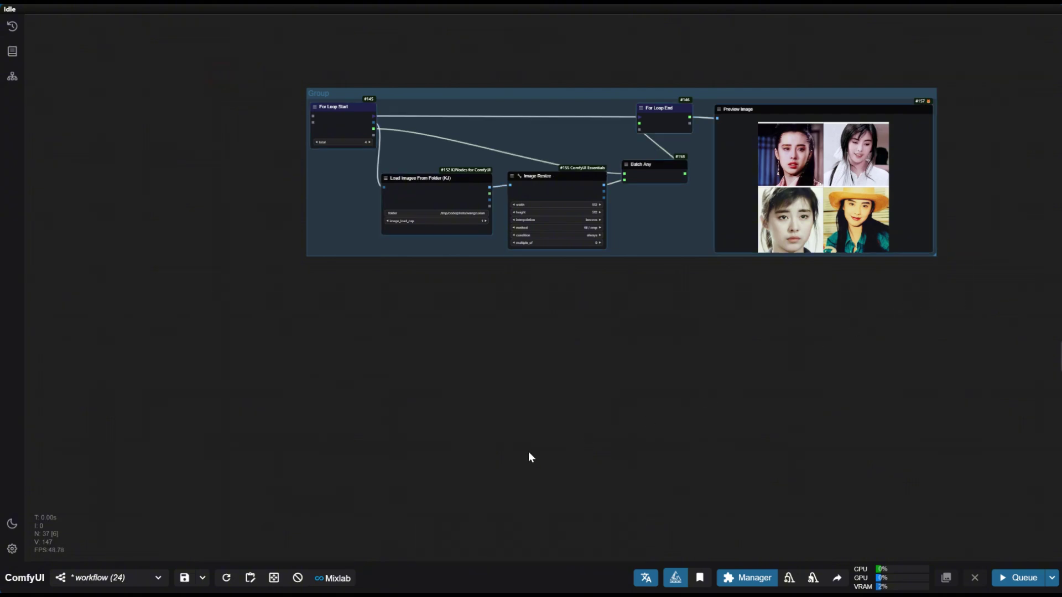
Paste a copy of the loop nodes into a new group below, with the folder set to /tmp/code/photo/liangchaowei.
{"action": "left_click", "coordinate": [528, 452]}
{"action": "key", "text": "ctrl+v"}
{"action": "left_click_drag", "start_coordinate": [619, 393], "coordinate": [441, 219]}
{"action": "key", "text": "ctrl+g"}
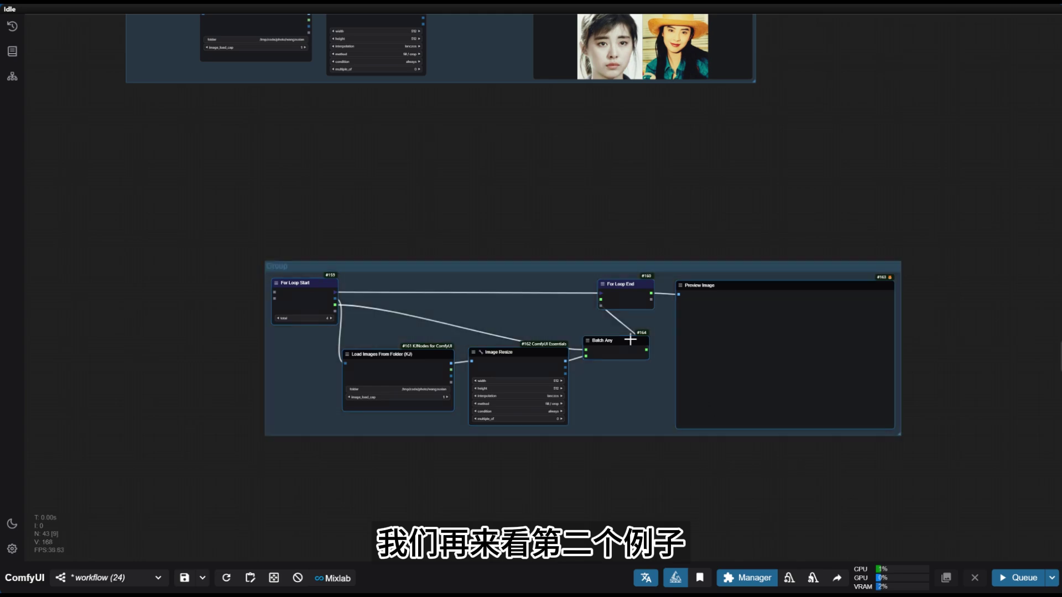
{"action": "left_click_drag", "start_coordinate": [653, 269], "coordinate": [606, 408]}
{"action": "scroll", "coordinate": [678, 369], "scroll_direction": "up", "scroll_amount": 3}
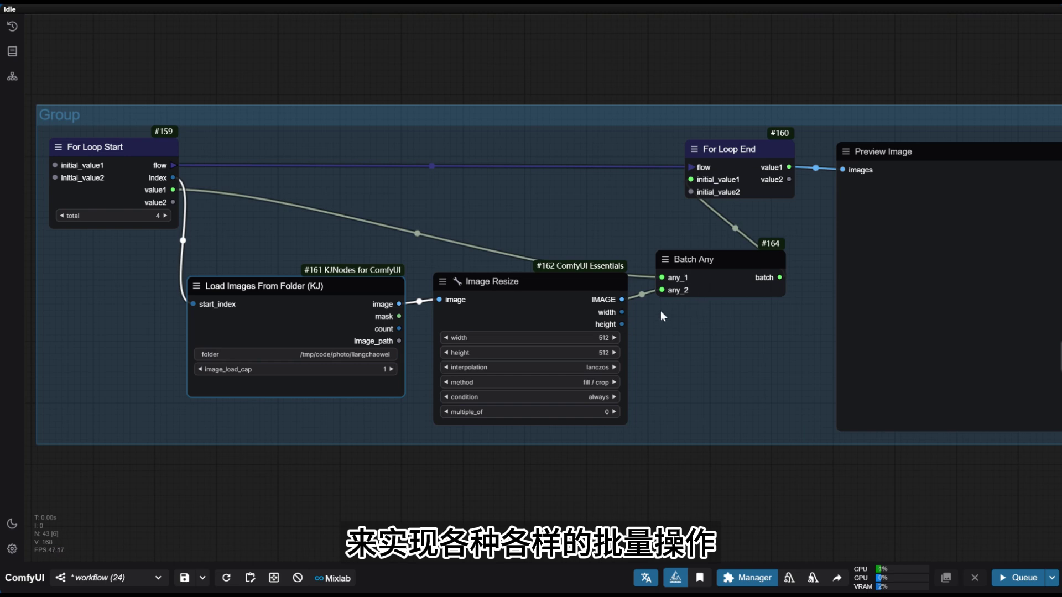
Replace the Image Resize node in the copied group with a CropFace node placed between the folder loader and Batch Any.
{"action": "scroll", "coordinate": [662, 316], "scroll_direction": "up", "scroll_amount": 1}
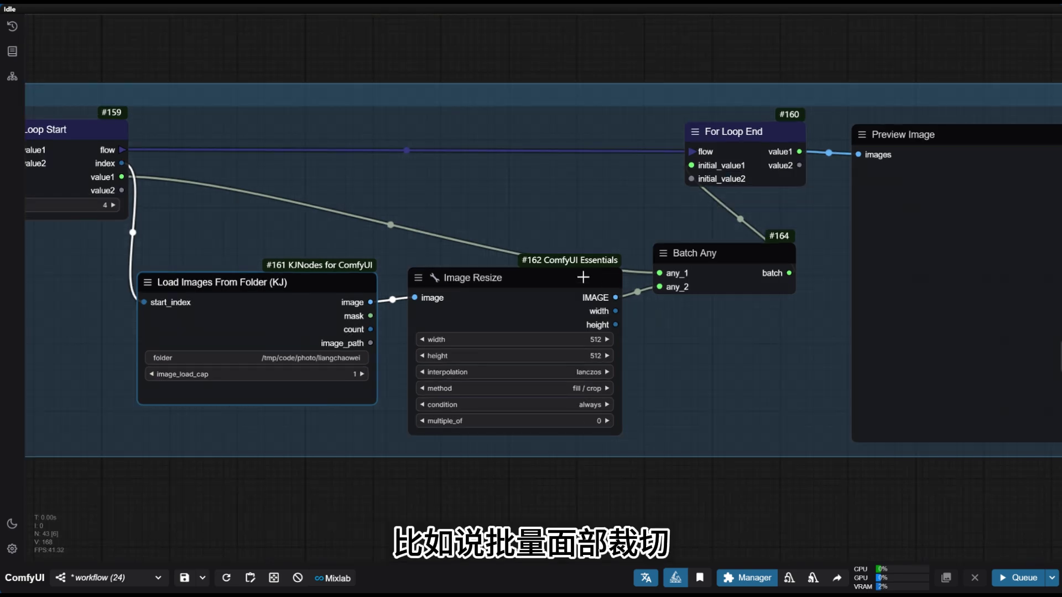
{"action": "left_click", "coordinate": [559, 285]}
{"action": "key", "text": "Delete"}
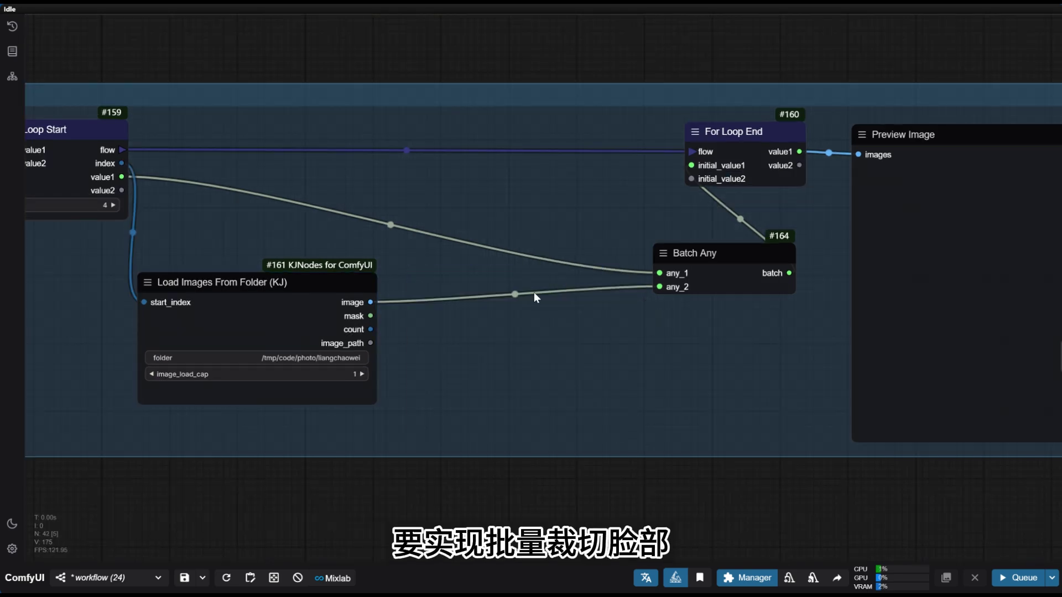
{"action": "scroll", "coordinate": [458, 287], "scroll_direction": "up", "scroll_amount": 2}
{"action": "left_click_drag", "start_coordinate": [460, 273], "coordinate": [491, 265]}
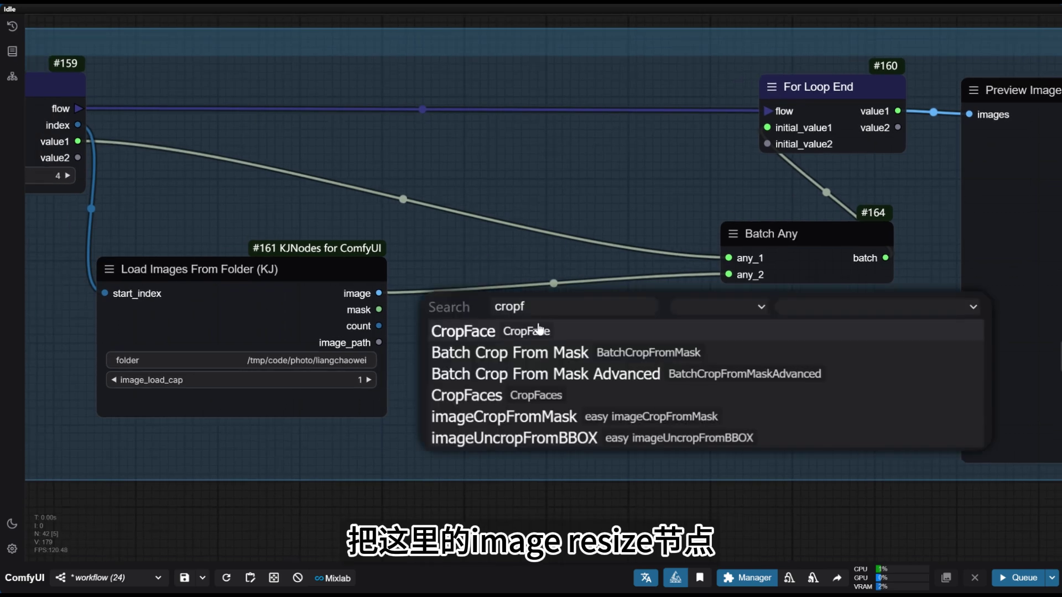
{"action": "left_click", "coordinate": [541, 329]}
{"action": "left_click_drag", "start_coordinate": [649, 318], "coordinate": [539, 292]}
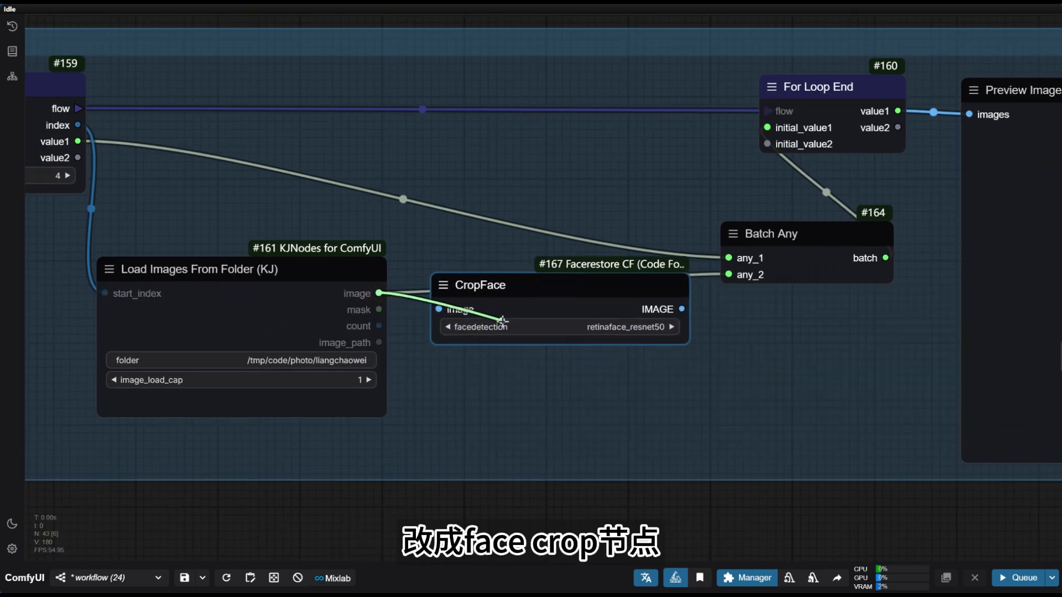
Wire CropFace between the loader's image output and Batch Any's any_2 and queue the workflow.
{"action": "left_click_drag", "start_coordinate": [682, 309], "coordinate": [728, 275]}
{"action": "scroll", "coordinate": [752, 294], "scroll_direction": "down", "scroll_amount": 5}
{"action": "left_click_drag", "start_coordinate": [751, 444], "coordinate": [502, 451]}
{"action": "left_click", "coordinate": [1029, 579]}
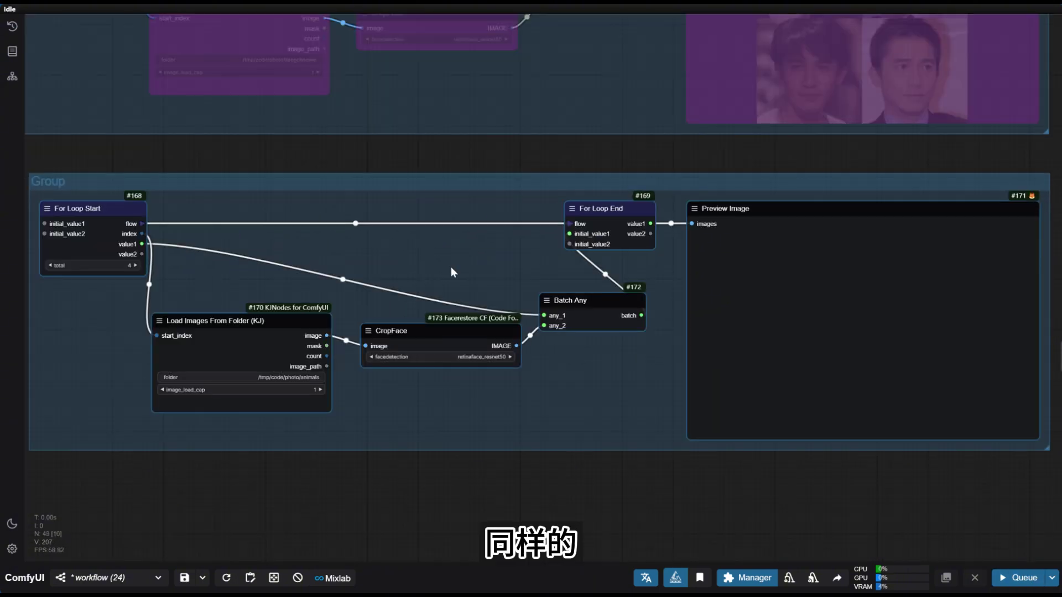
Replace the CropFace node in the animals group with a LayerMask: SegmentAnythingUltra V2 node.
{"action": "scroll", "coordinate": [451, 269], "scroll_direction": "up", "scroll_amount": 1}
{"action": "left_click_drag", "start_coordinate": [451, 269], "coordinate": [507, 237]}
{"action": "left_click", "coordinate": [492, 305]}
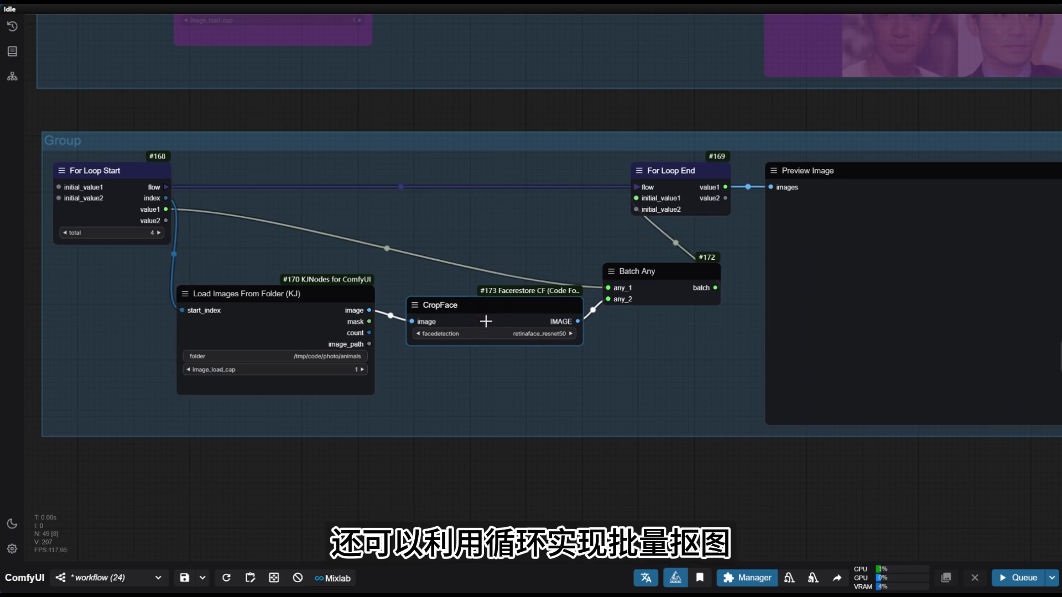
{"action": "key", "text": "Delete"}
{"action": "double_click", "coordinate": [494, 347]}
{"action": "type", "text": "segment"}
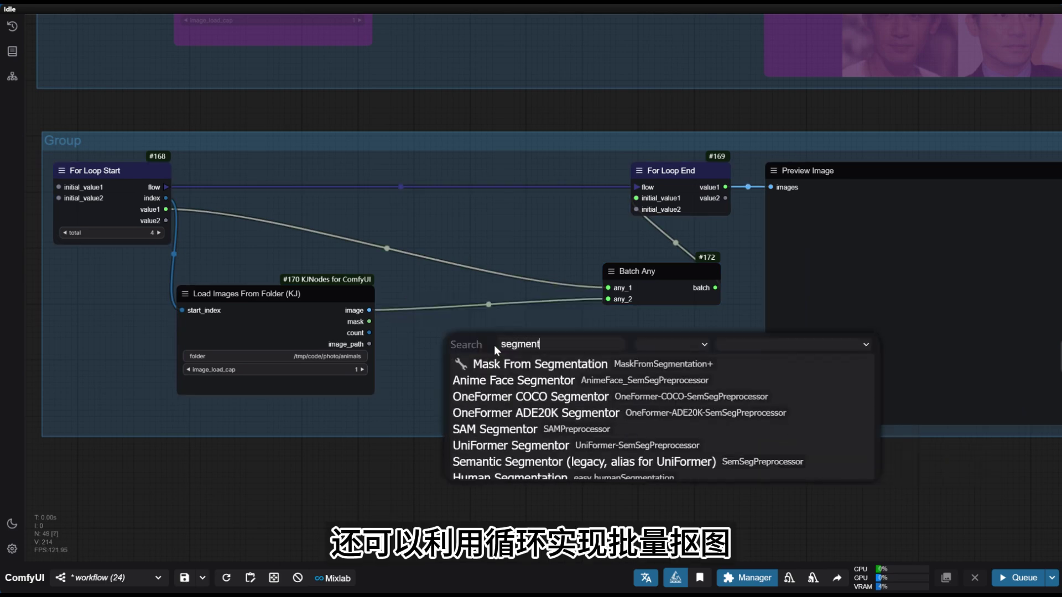
{"action": "type", "text": "an"}
{"action": "left_click", "coordinate": [559, 380]}
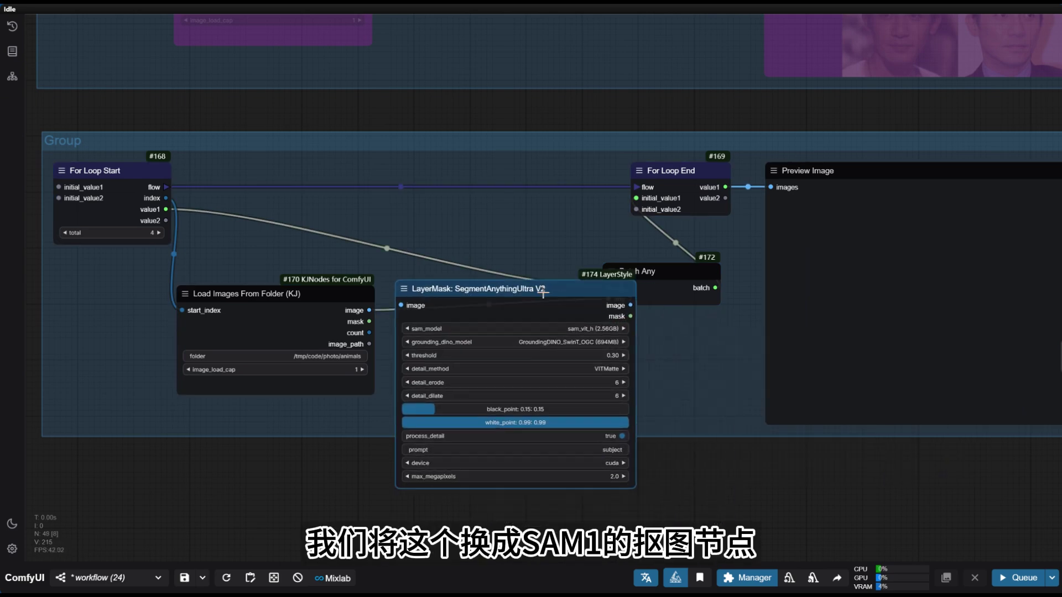
Narrow and reposition the SegmentAnythingUltra V2 node, wiring it between the loader's image output and Batch Any's any_2.
{"action": "left_click_drag", "start_coordinate": [611, 461], "coordinate": [563, 459]}
{"action": "left_click_drag", "start_coordinate": [481, 261], "coordinate": [518, 258]}
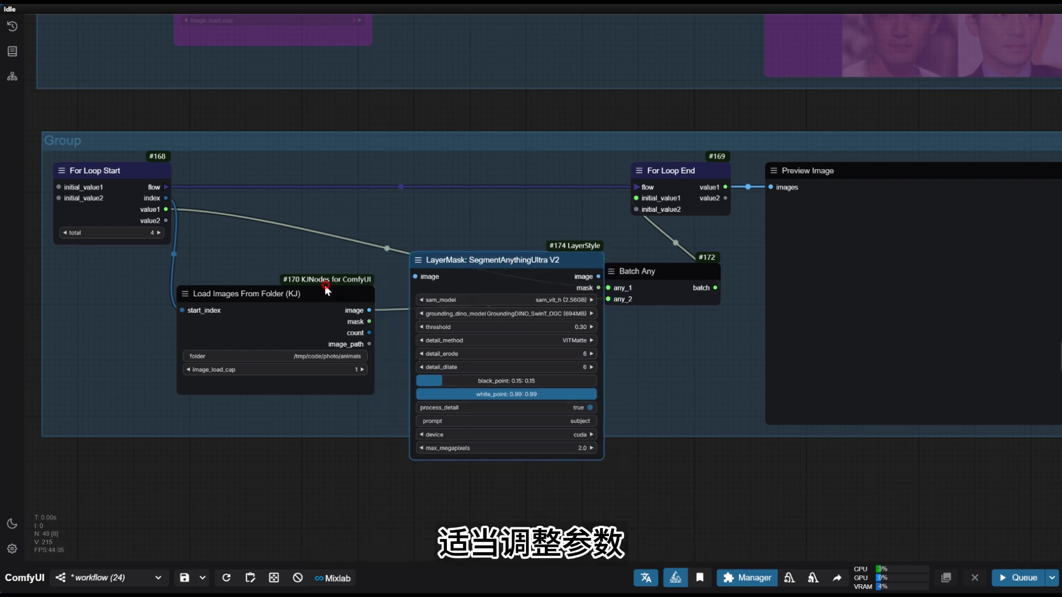
{"action": "left_click_drag", "start_coordinate": [326, 290], "coordinate": [314, 290]}
{"action": "left_click_drag", "start_coordinate": [360, 310], "coordinate": [415, 277]}
{"action": "left_click_drag", "start_coordinate": [503, 272], "coordinate": [477, 276]}
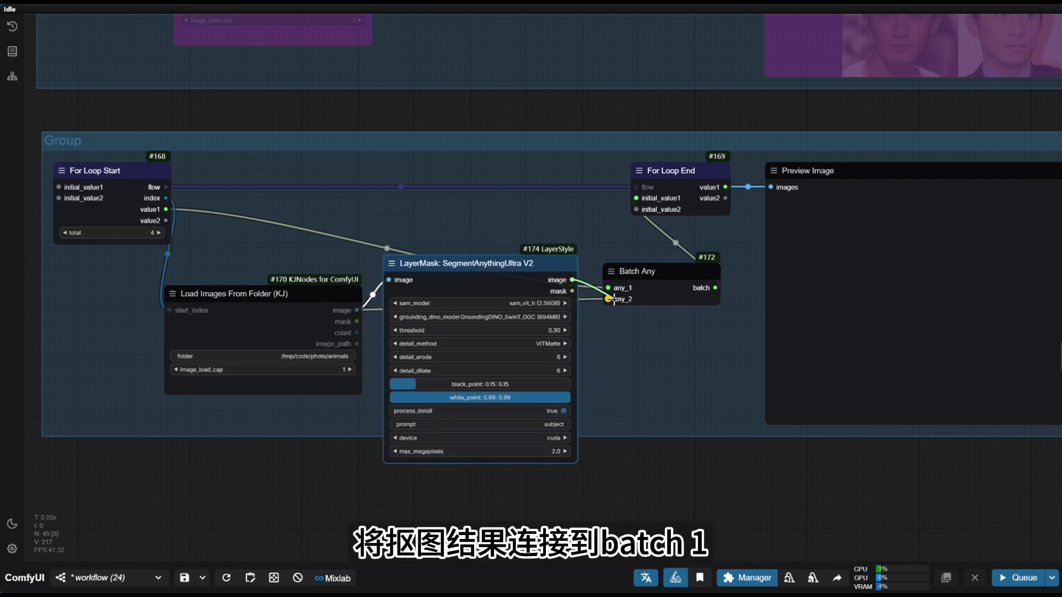
{"action": "left_click_drag", "start_coordinate": [614, 299], "coordinate": [613, 300]}
Set the segmentation node's detail_method to VITMatte(local) and queue the workflow to view the animal cutouts.
{"action": "scroll", "coordinate": [613, 299], "scroll_direction": "up", "scroll_amount": 3}
{"action": "left_click", "coordinate": [543, 343]}
{"action": "left_click", "coordinate": [574, 358]}
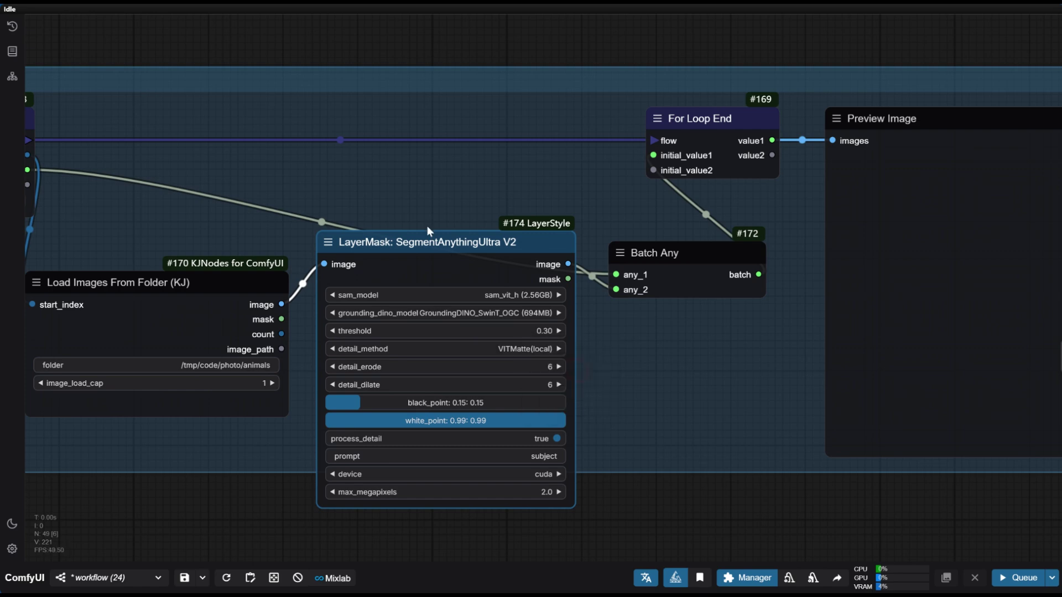
{"action": "left_click_drag", "start_coordinate": [429, 231], "coordinate": [432, 193]}
{"action": "left_click", "coordinate": [1017, 578]}
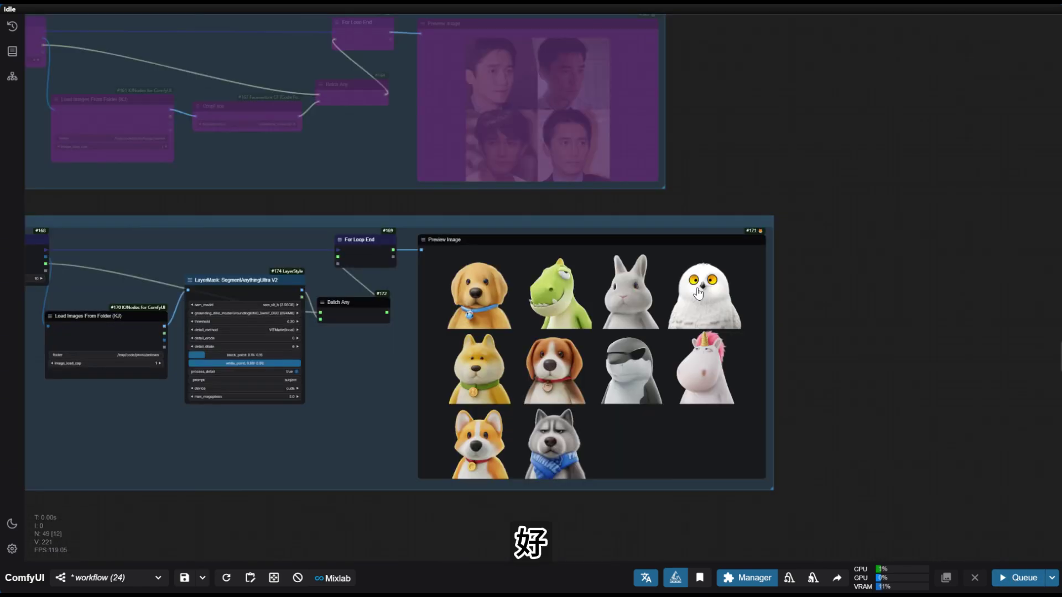
{"action": "scroll", "coordinate": [555, 369], "scroll_direction": "up", "scroll_amount": 6}
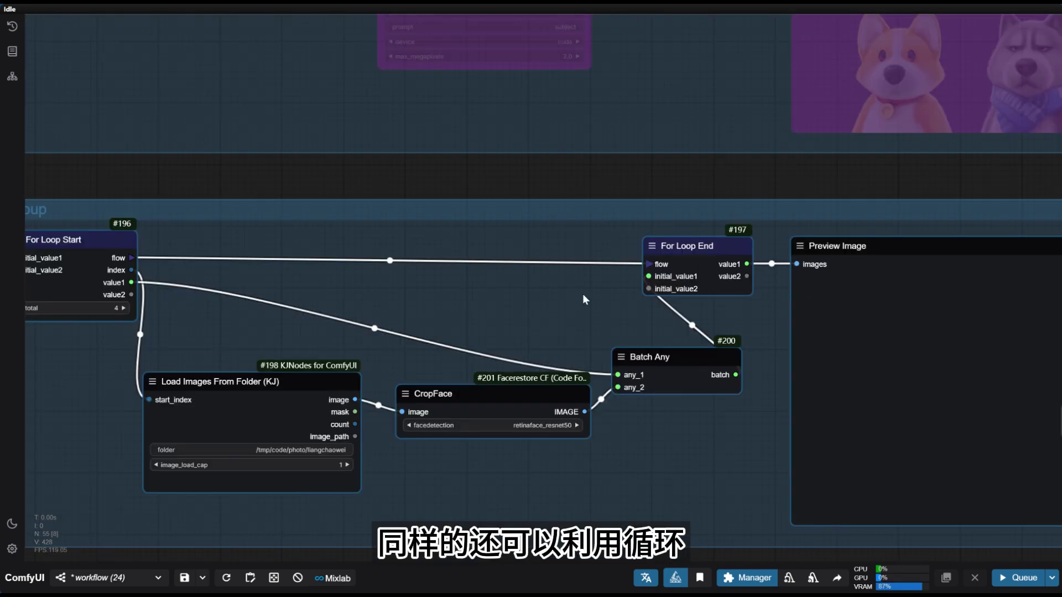
Move the newest group's folder loader away from CropFace and set its folder to /tmp/code/photo/flux.
{"action": "scroll", "coordinate": [585, 300], "scroll_direction": "down", "scroll_amount": 3}
{"action": "left_click_drag", "start_coordinate": [527, 208], "coordinate": [563, 159]}
{"action": "scroll", "coordinate": [460, 360], "scroll_direction": "up", "scroll_amount": 4}
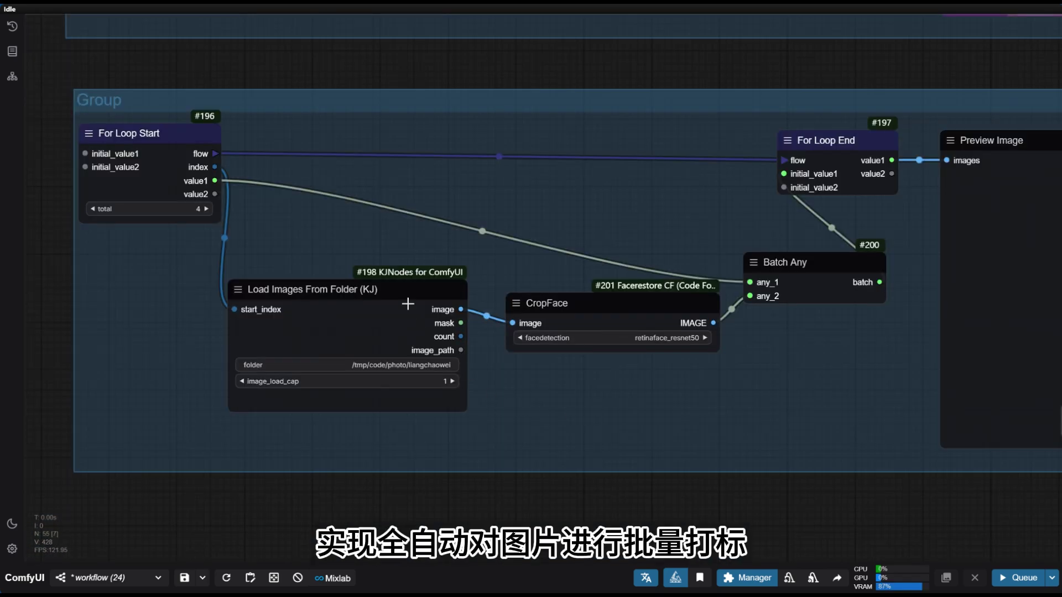
{"action": "left_click_drag", "start_coordinate": [408, 303], "coordinate": [340, 313]}
{"action": "left_click_drag", "start_coordinate": [453, 366], "coordinate": [501, 368]}
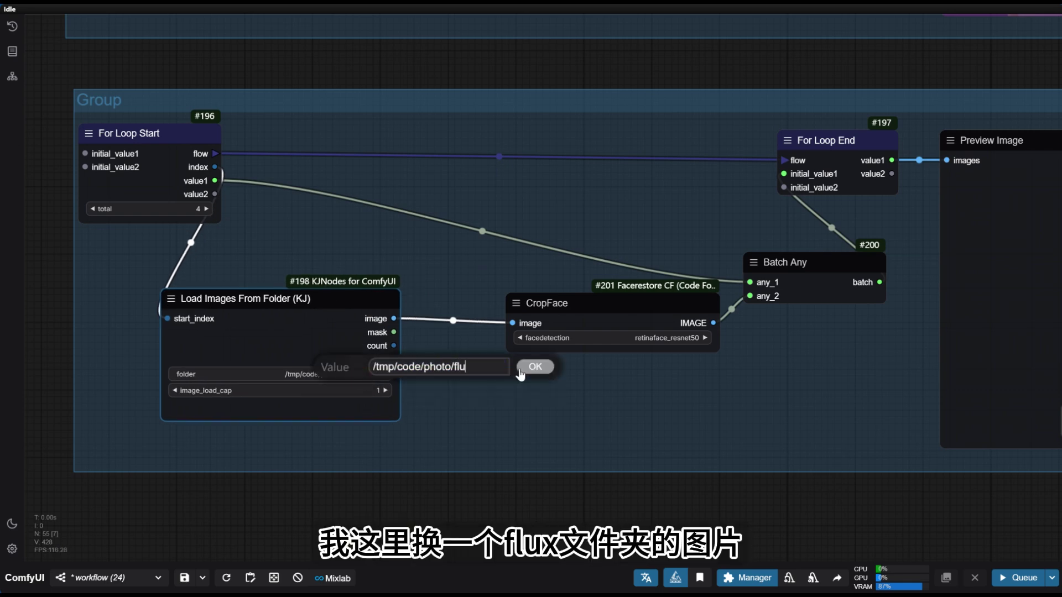
{"action": "left_click", "coordinate": [521, 371]}
Replace the CropFace node in the flux group with a MiniCPM VQA Simple node next to the folder loader.
{"action": "scroll", "coordinate": [597, 396], "scroll_direction": "up", "scroll_amount": 1}
{"action": "left_click_drag", "start_coordinate": [639, 399], "coordinate": [596, 408]}
{"action": "left_click", "coordinate": [535, 308]}
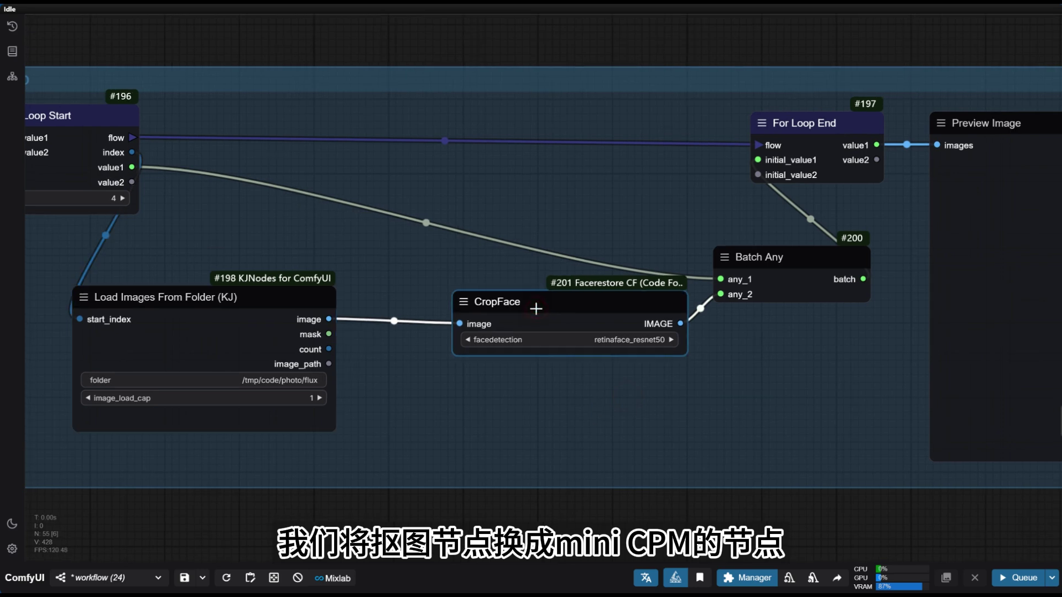
{"action": "key", "text": "Delete"}
{"action": "double_click", "coordinate": [508, 330]}
{"action": "type", "text": "minic"}
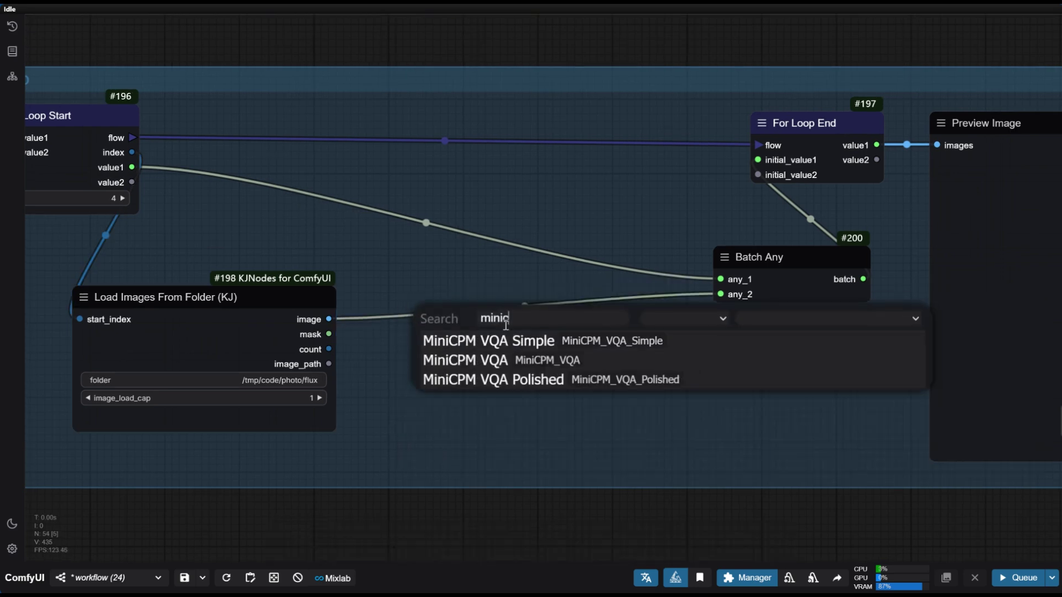
{"action": "left_click", "coordinate": [506, 340]}
{"action": "left_click_drag", "start_coordinate": [531, 308], "coordinate": [424, 286]}
{"action": "left_click", "coordinate": [467, 349]}
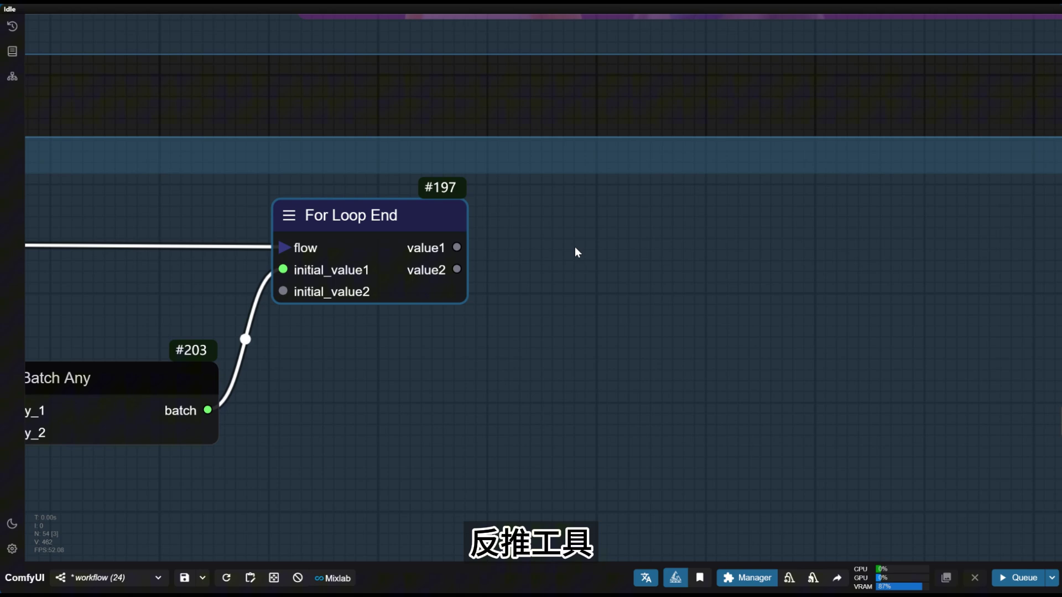
Add an Output to List node after For Loop End and wire value1 into its tuple input.
{"action": "double_click", "coordinate": [576, 252]}
{"action": "type", "text": "to li"}
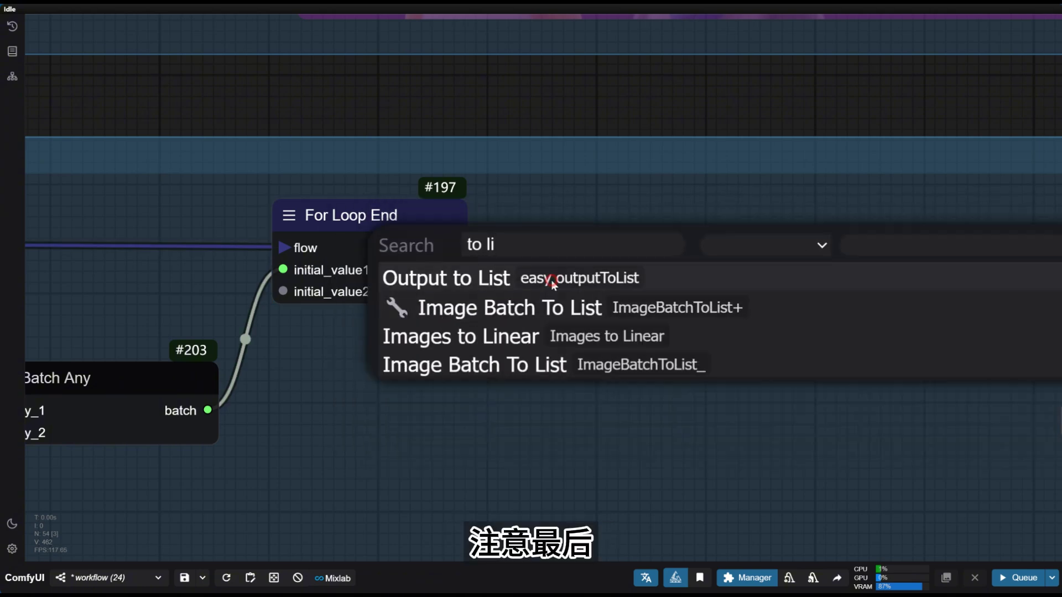
{"action": "left_click", "coordinate": [553, 280]}
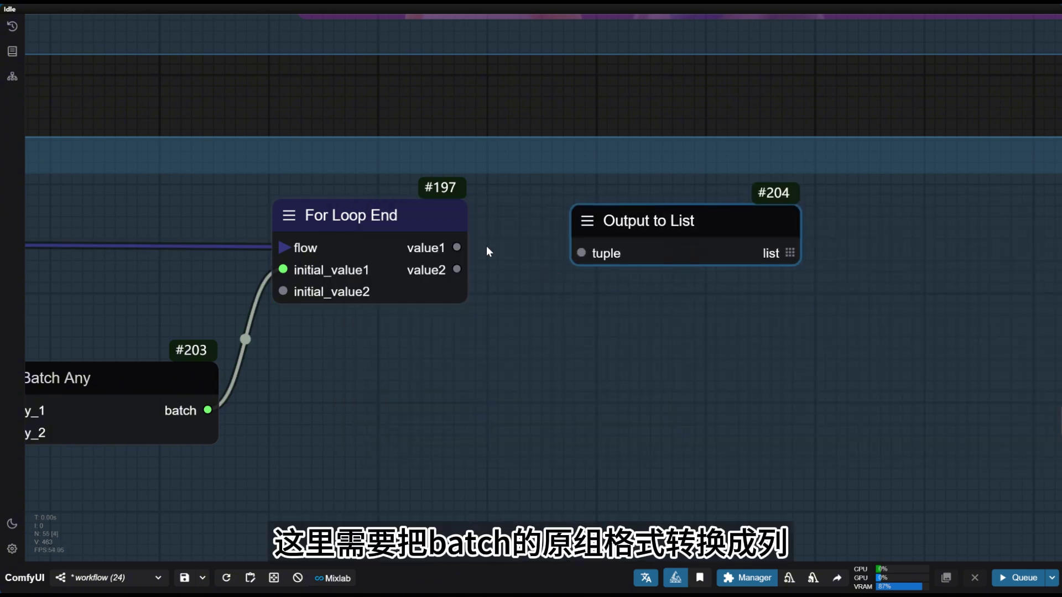
{"action": "left_click_drag", "start_coordinate": [575, 251], "coordinate": [581, 253]}
{"action": "scroll", "coordinate": [694, 304], "scroll_direction": "down", "scroll_amount": 9}
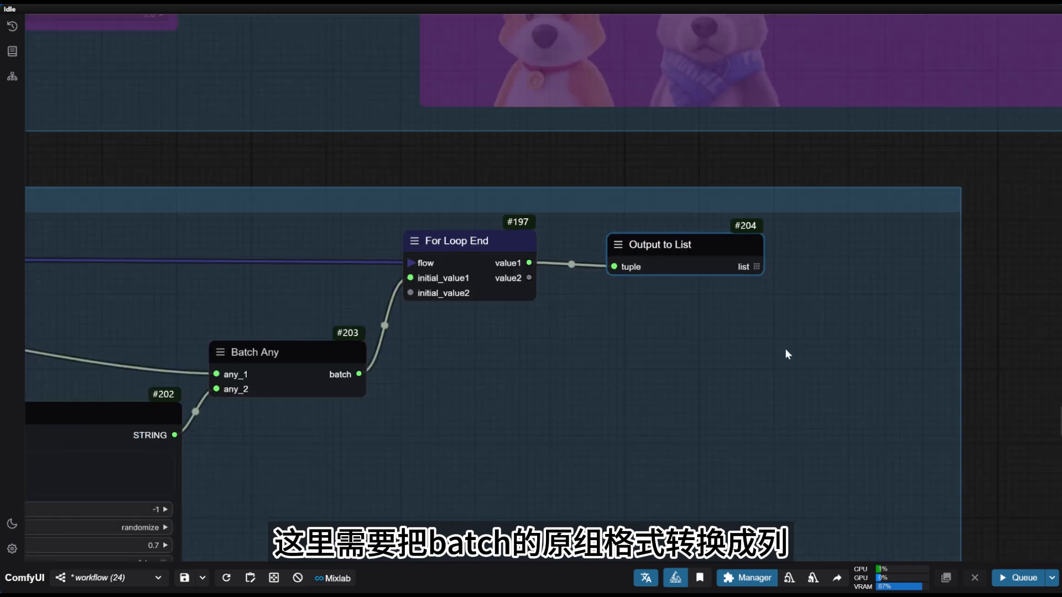
Widen the captioning group's frame to make room beyond the Output to List node.
{"action": "left_click_drag", "start_coordinate": [973, 458], "coordinate": [799, 361]}
{"action": "left_click_drag", "start_coordinate": [728, 416], "coordinate": [917, 422]}
{"action": "scroll", "coordinate": [683, 290], "scroll_direction": "up", "scroll_amount": 5}
{"action": "left_click_drag", "start_coordinate": [725, 211], "coordinate": [673, 307]}
{"action": "scroll", "coordinate": [575, 280], "scroll_direction": "down", "scroll_amount": 3}
{"action": "left_click_drag", "start_coordinate": [575, 281], "coordinate": [613, 287]}
{"action": "scroll", "coordinate": [659, 290], "scroll_direction": "up", "scroll_amount": 2}
Add a Save Text File node fed by Output to List's list output and change its save path to a /tmp/code folder.
{"action": "double_click", "coordinate": [659, 290]}
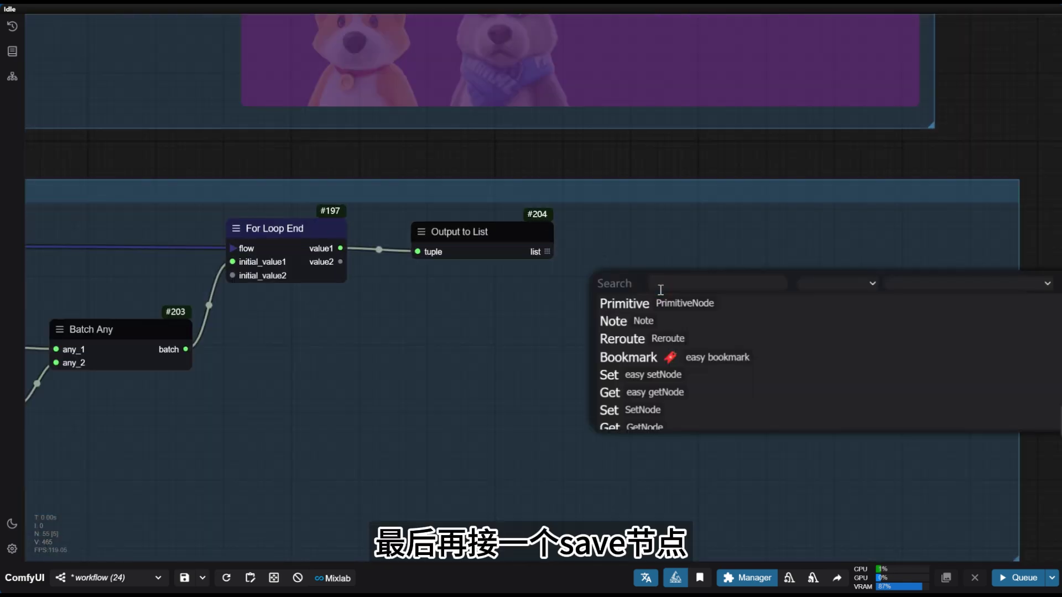
{"action": "type", "text": "save t"}
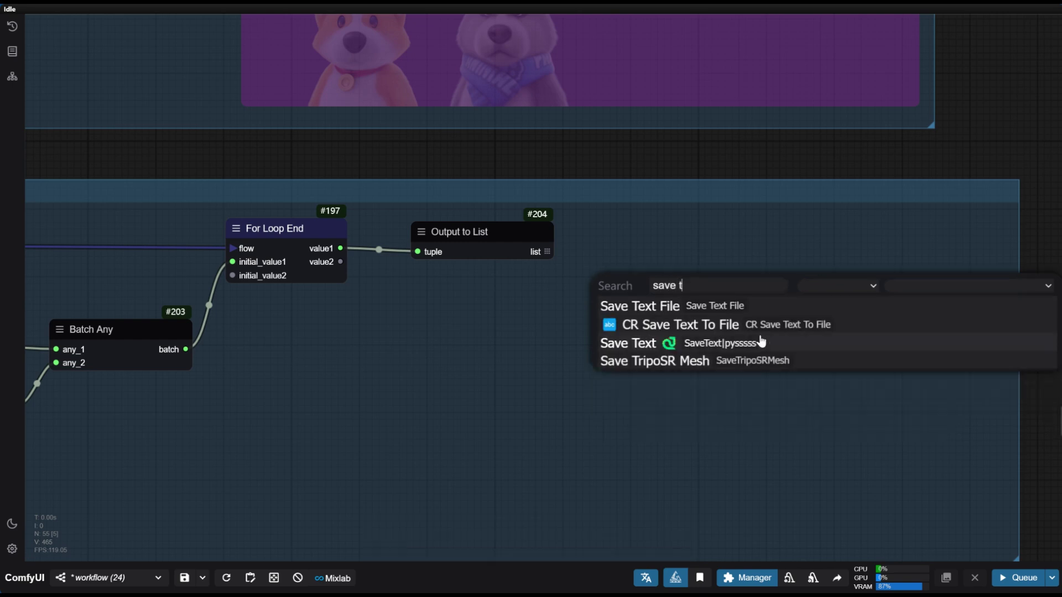
{"action": "left_click", "coordinate": [761, 306]}
{"action": "scroll", "coordinate": [866, 225], "scroll_direction": "up", "scroll_amount": 4}
{"action": "left_click", "coordinate": [805, 273]}
{"action": "type", "text": "/"}
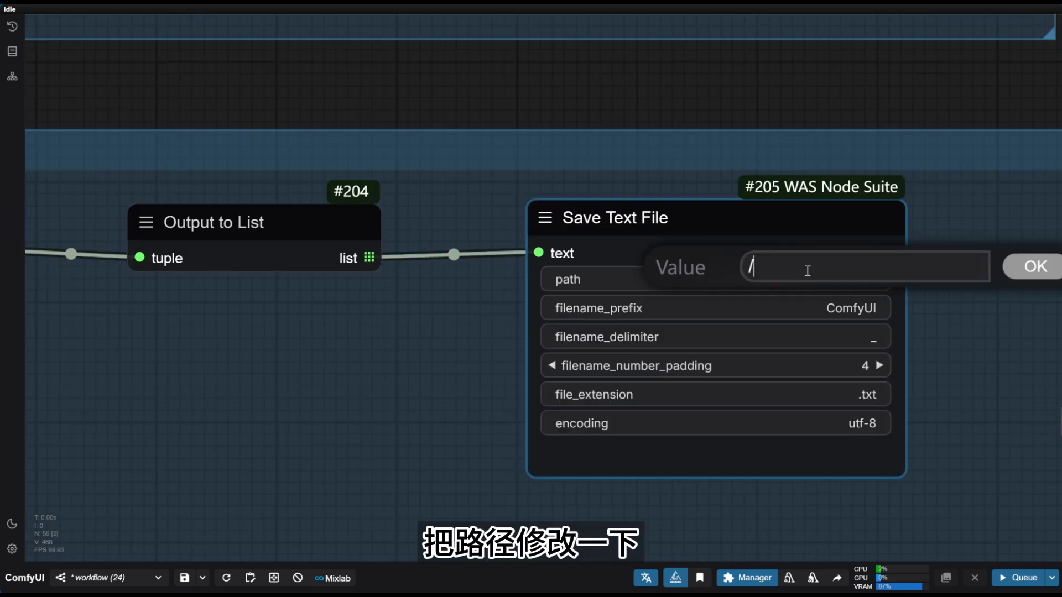
{"action": "type", "text": "tmp/cod"}
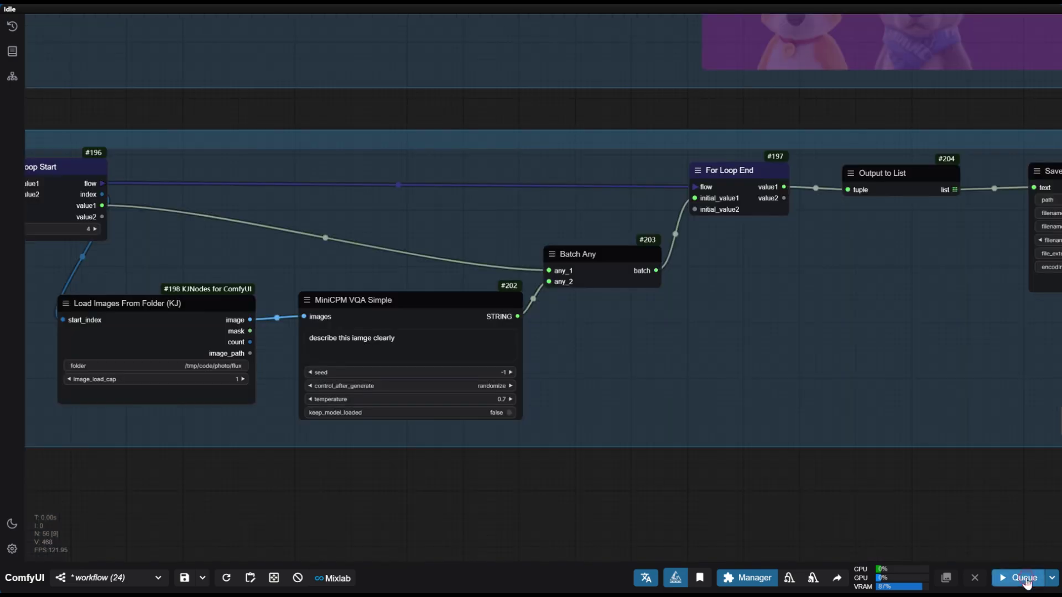
Queue the captioning workflow and open ComfyUI_0002.txt, ComfyUI_0003.txt and ComfyUI_0004.txt in JupyterLab to review the captions.
{"action": "left_click", "coordinate": [1020, 578]}
{"action": "scroll", "coordinate": [691, 466], "scroll_direction": "down", "scroll_amount": 2}
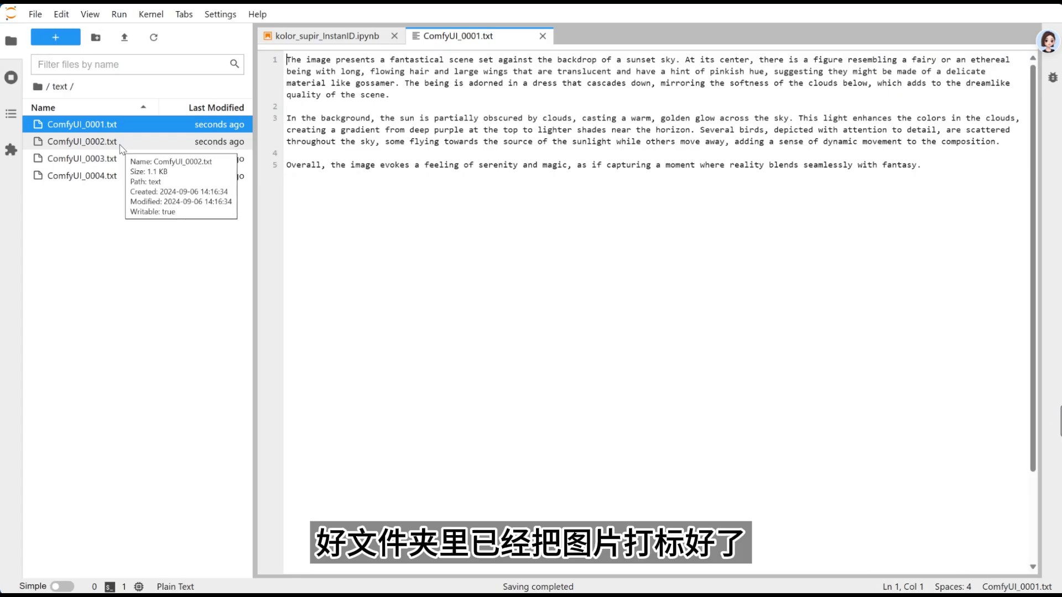
{"action": "double_click", "coordinate": [105, 142]}
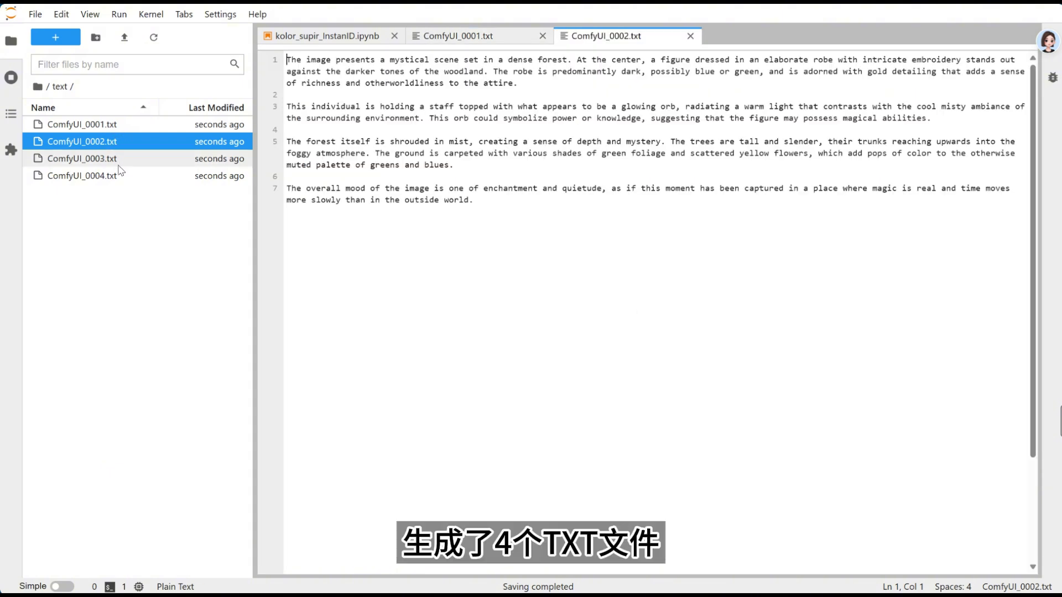
{"action": "double_click", "coordinate": [118, 165]}
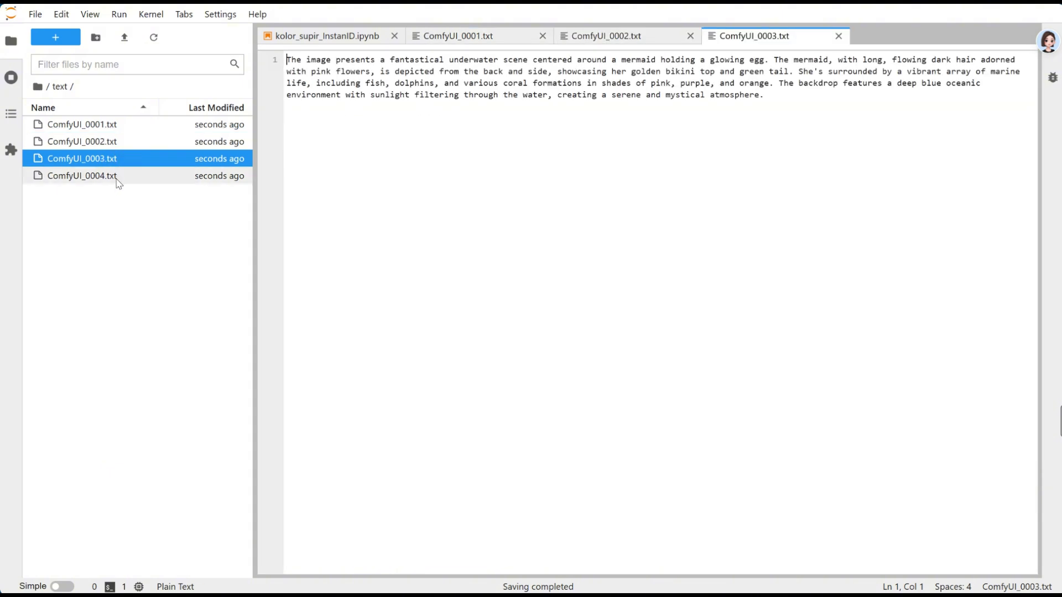
{"action": "left_click", "coordinate": [116, 177]}
{"action": "double_click", "coordinate": [116, 177]}
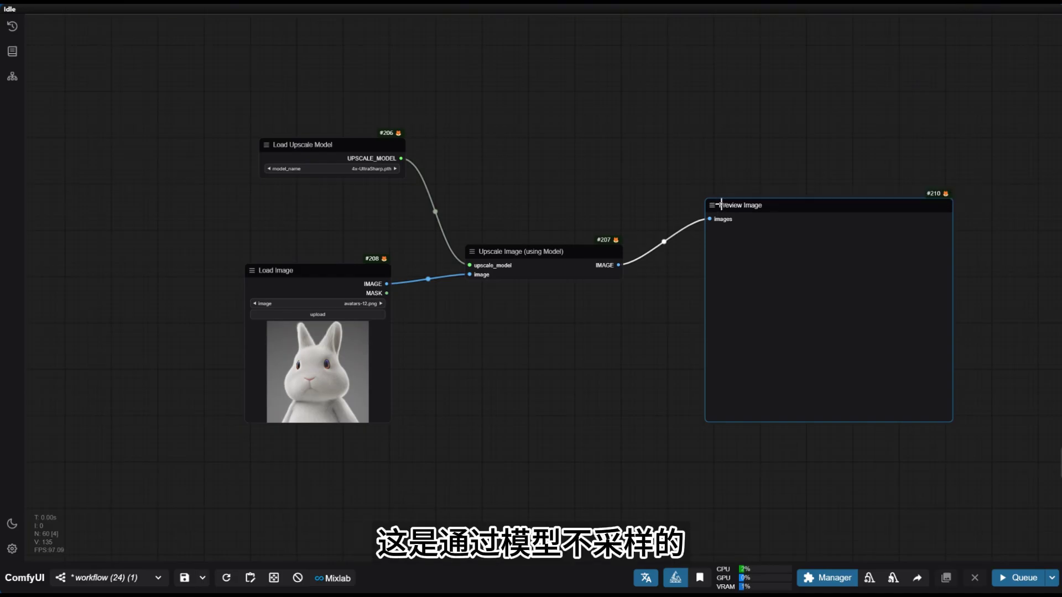
Set the Load Upscale Model node to 4xNomos8kSCHAT-L.pth and queue the rabbit image upscale.
{"action": "scroll", "coordinate": [521, 126], "scroll_direction": "up", "scroll_amount": 3}
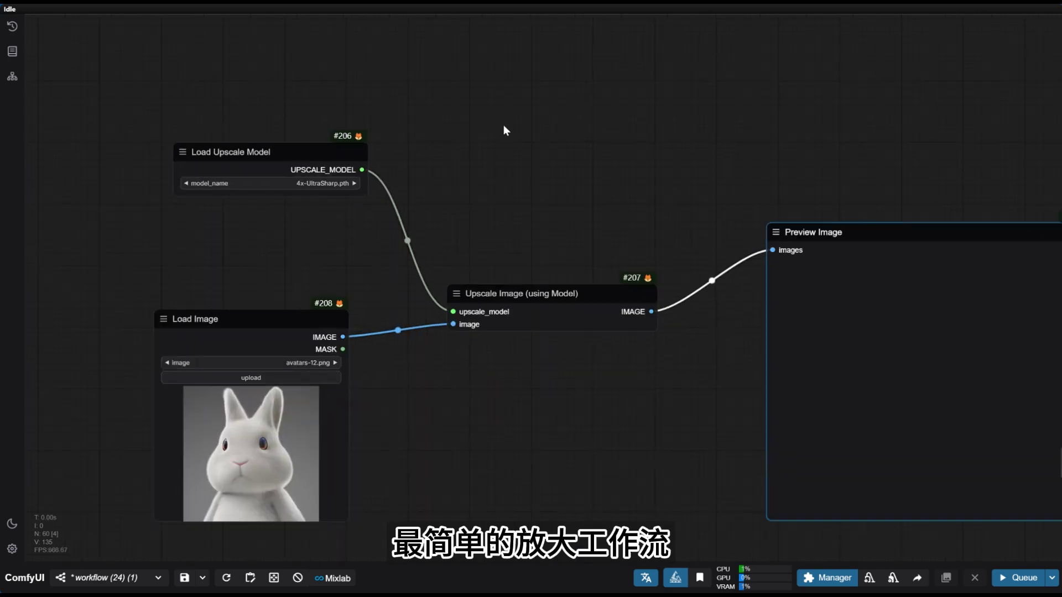
{"action": "left_click_drag", "start_coordinate": [561, 181], "coordinate": [589, 177]}
{"action": "left_click_drag", "start_coordinate": [362, 152], "coordinate": [343, 185]}
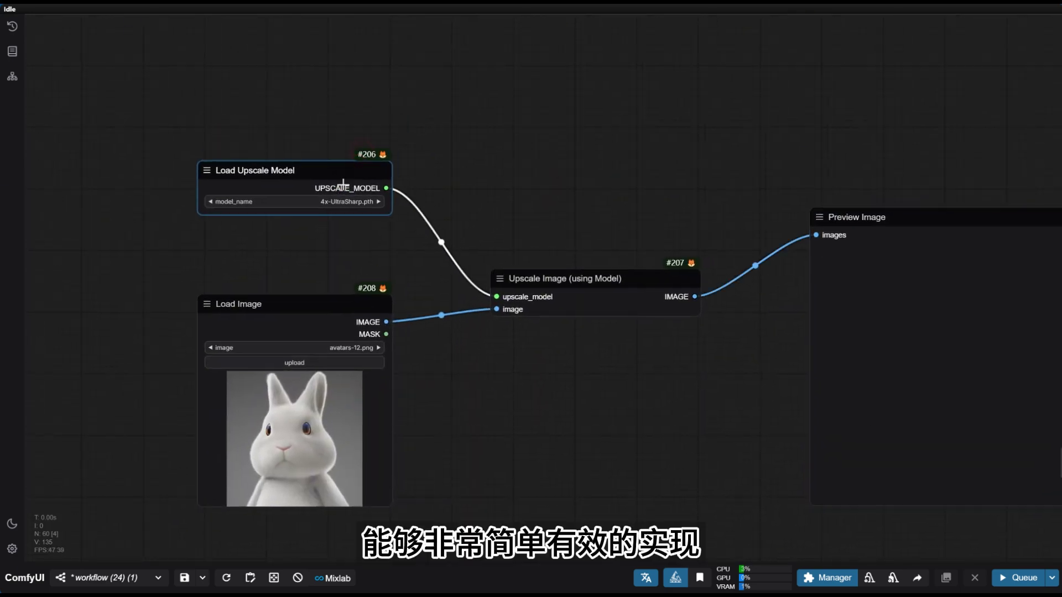
{"action": "scroll", "coordinate": [354, 194], "scroll_direction": "up", "scroll_amount": 4}
{"action": "left_click", "coordinate": [338, 207]}
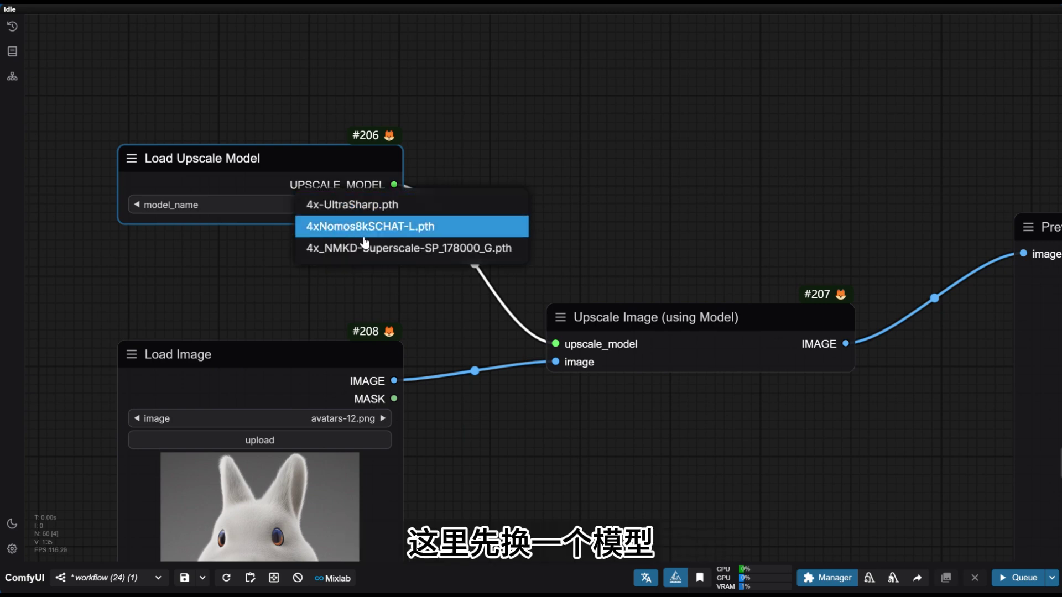
{"action": "left_click", "coordinate": [340, 226]}
{"action": "key", "text": "."}
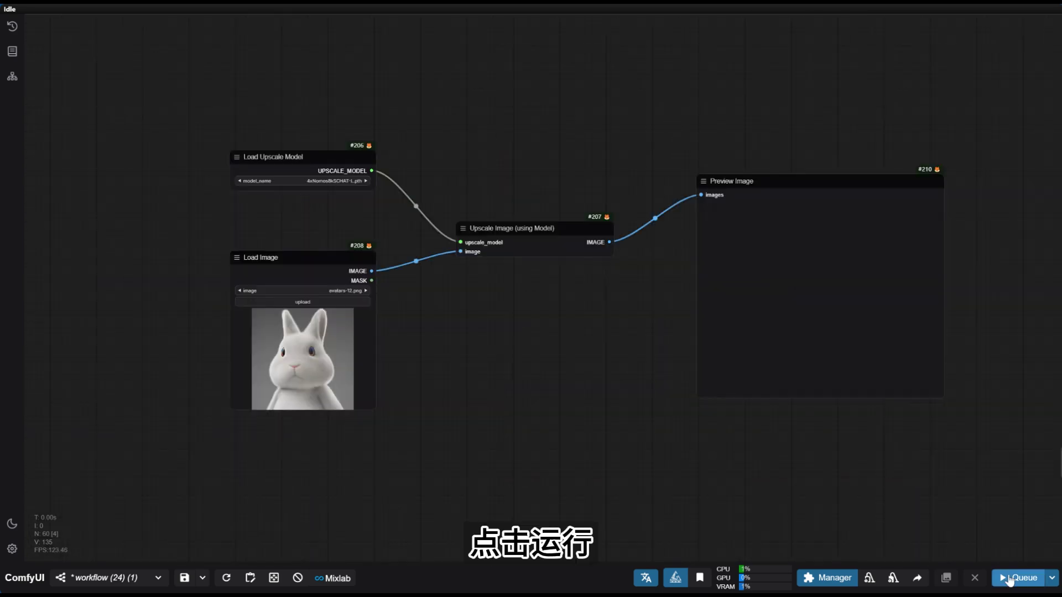
{"action": "left_click", "coordinate": [1007, 579]}
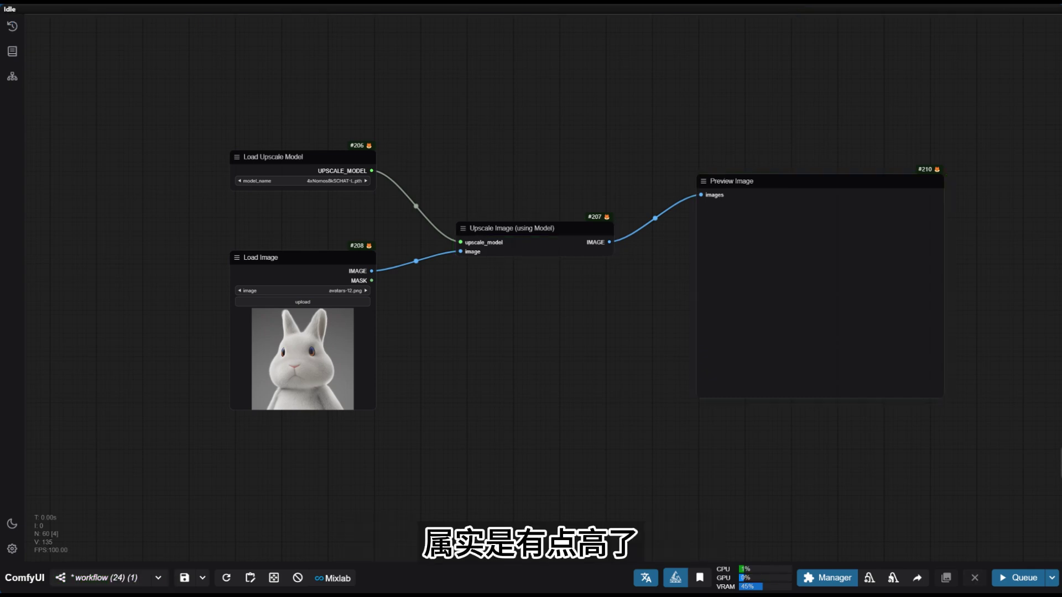
Delete the Preview Image node and move Upscale Image (using Model) away from Load Image to free up space.
{"action": "left_click_drag", "start_coordinate": [695, 265], "coordinate": [635, 303]}
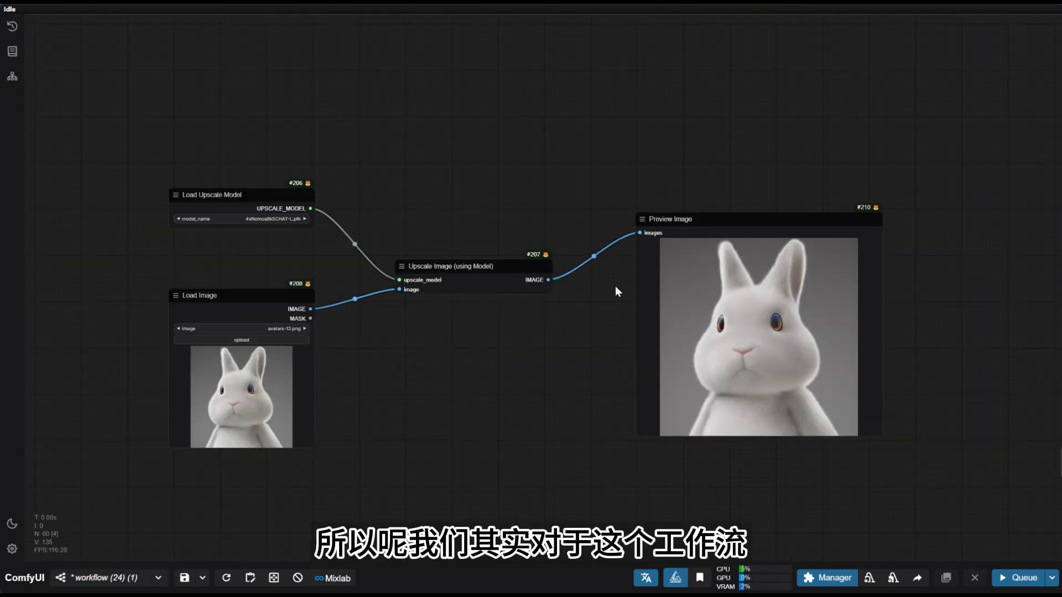
{"action": "left_click", "coordinate": [723, 224]}
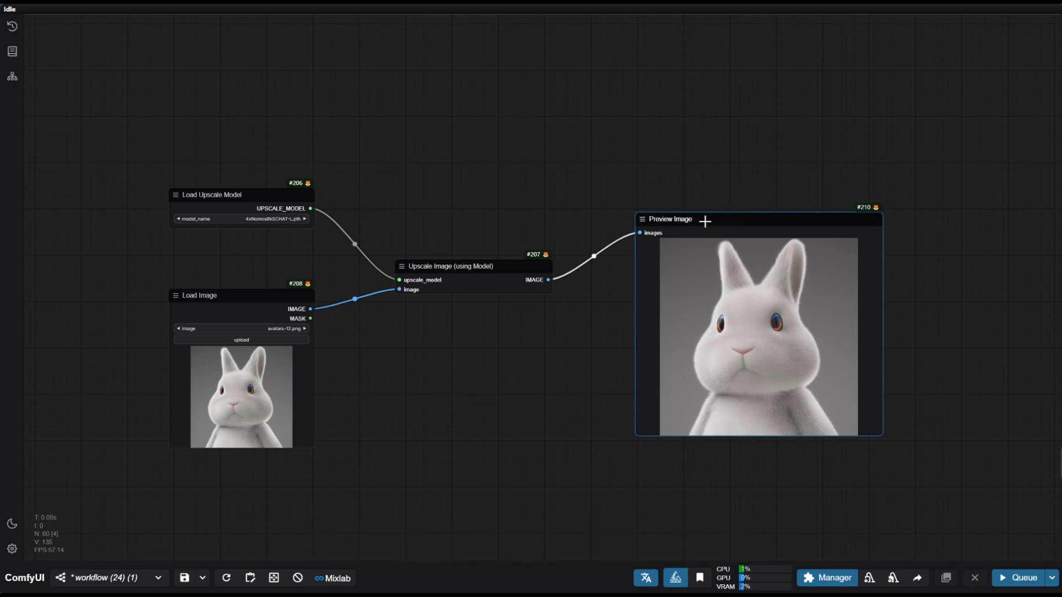
{"action": "key", "text": "Delete"}
{"action": "left_click_drag", "start_coordinate": [458, 279], "coordinate": [764, 184]}
{"action": "scroll", "coordinate": [309, 340], "scroll_direction": "up", "scroll_amount": 3}
Add an Image Tile node beside Load Image and wire Load Image's IMAGE output into its image input.
{"action": "double_click", "coordinate": [521, 311]}
{"action": "type", "text": "imaget"}
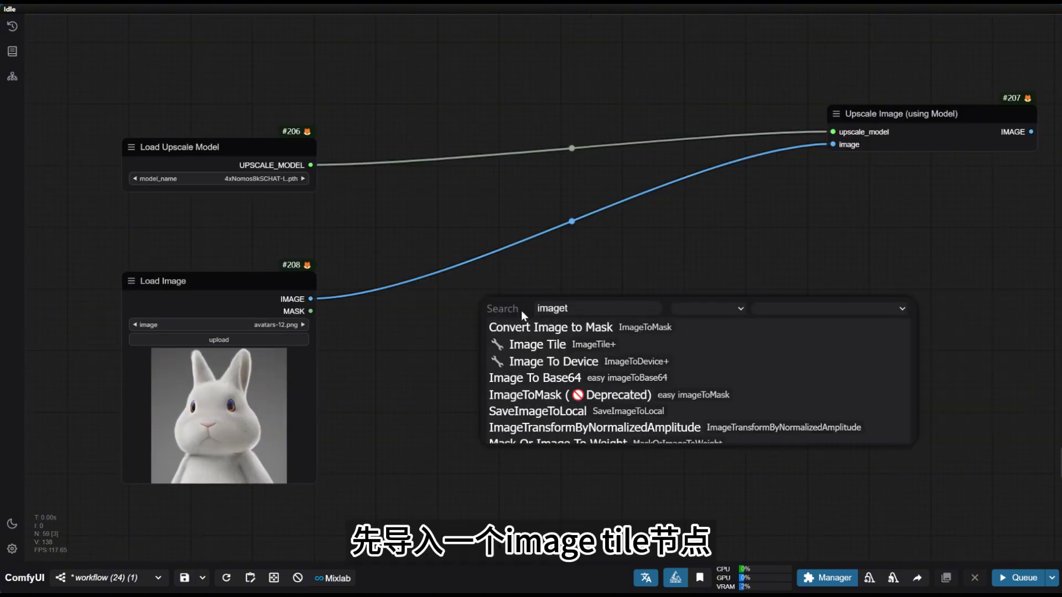
{"action": "left_click", "coordinate": [549, 344]}
{"action": "left_click_drag", "start_coordinate": [580, 306], "coordinate": [514, 297]}
{"action": "left_click_drag", "start_coordinate": [311, 311], "coordinate": [474, 313]}
{"action": "left_click_drag", "start_coordinate": [312, 298], "coordinate": [475, 311]}
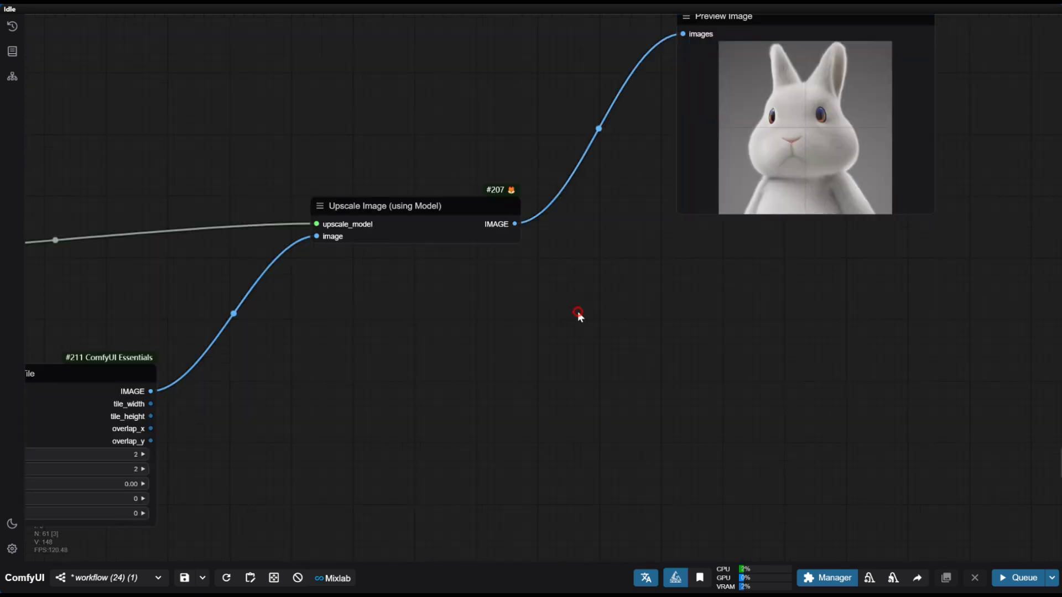
Add an Image Untile node with 2 rows and 2 cols, wiring the Upscale Image output into its tiles input.
{"action": "double_click", "coordinate": [577, 311]}
{"action": "type", "text": "until"}
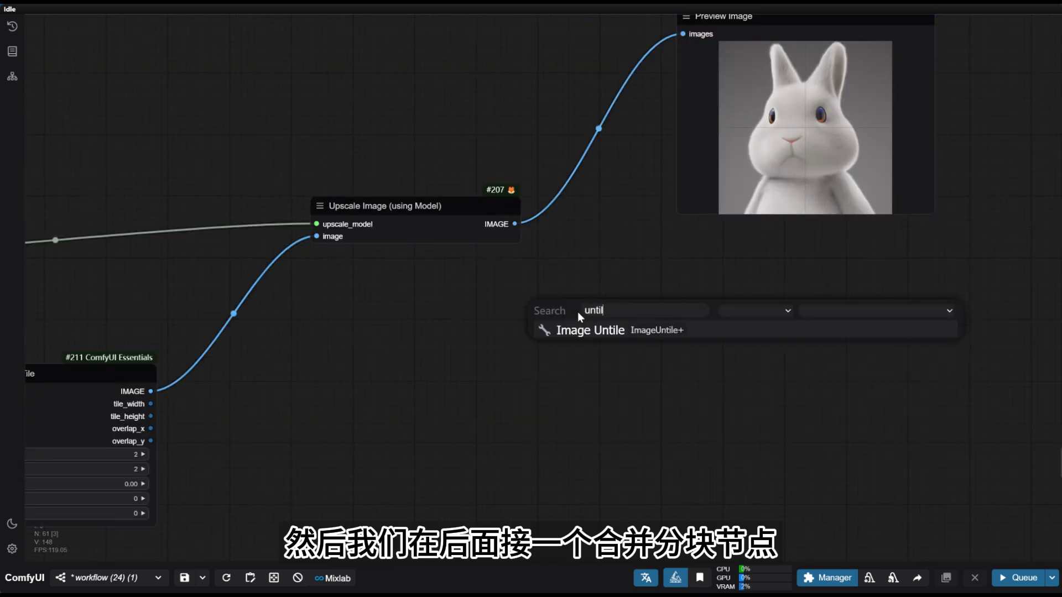
{"action": "left_click", "coordinate": [636, 330]}
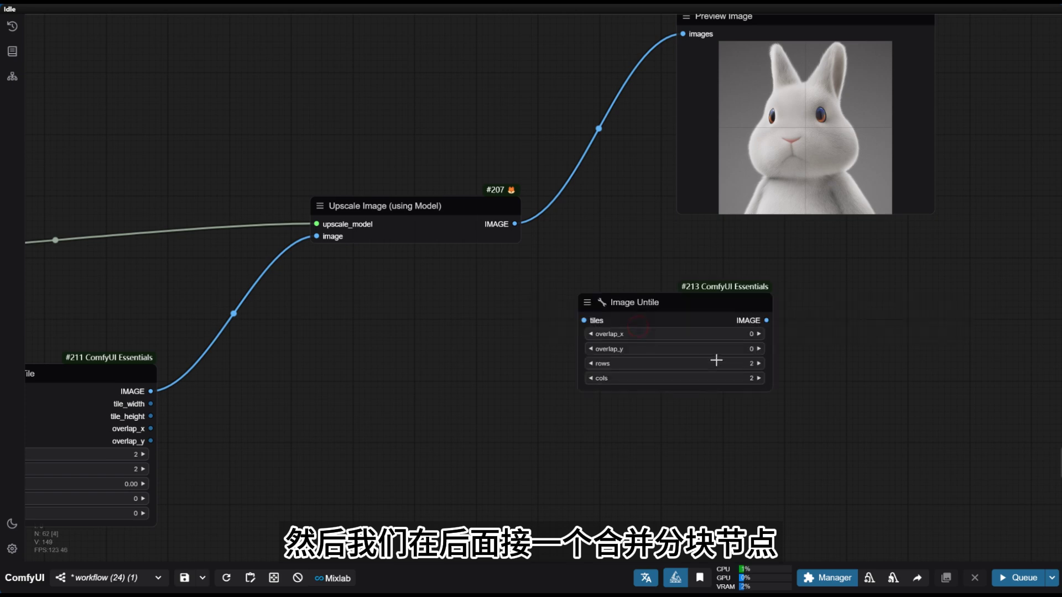
{"action": "scroll", "coordinate": [641, 290], "scroll_direction": "up", "scroll_amount": 2}
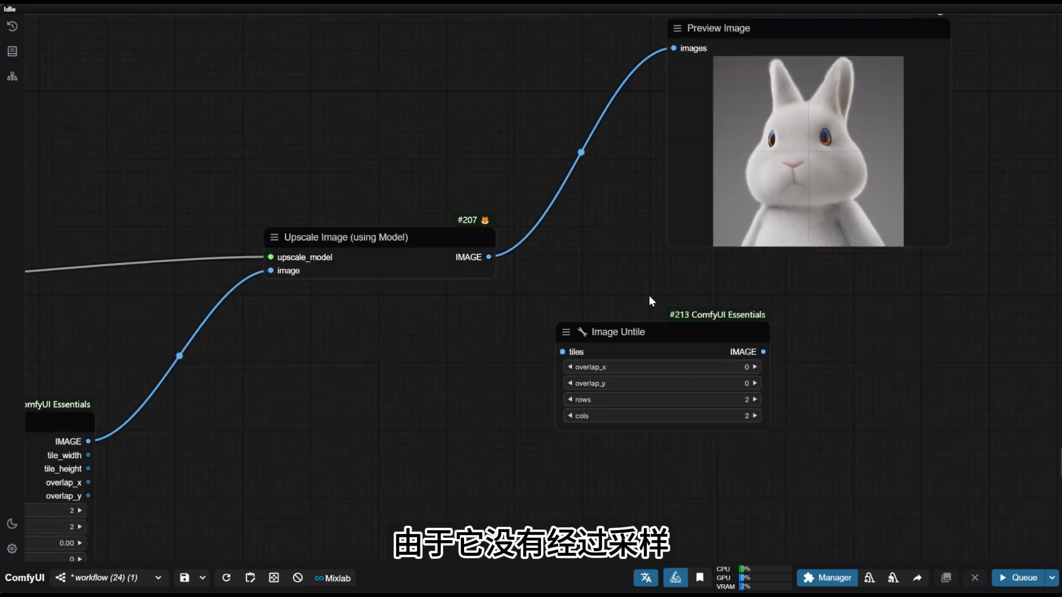
{"action": "left_click_drag", "start_coordinate": [632, 277], "coordinate": [590, 323]}
{"action": "scroll", "coordinate": [636, 235], "scroll_direction": "down", "scroll_amount": 3}
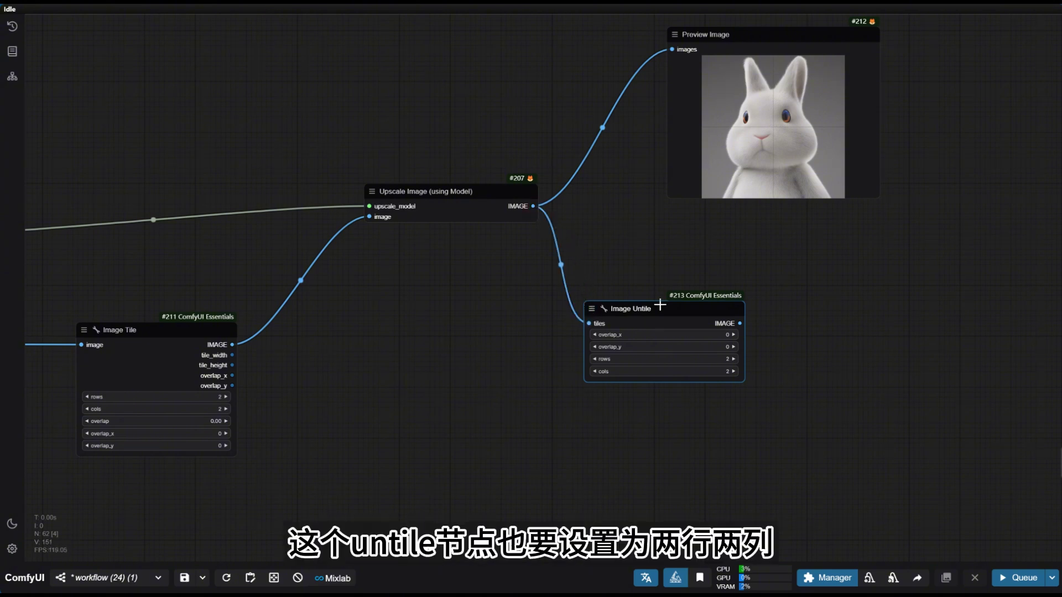
{"action": "scroll", "coordinate": [791, 309], "scroll_direction": "up", "scroll_amount": 3}
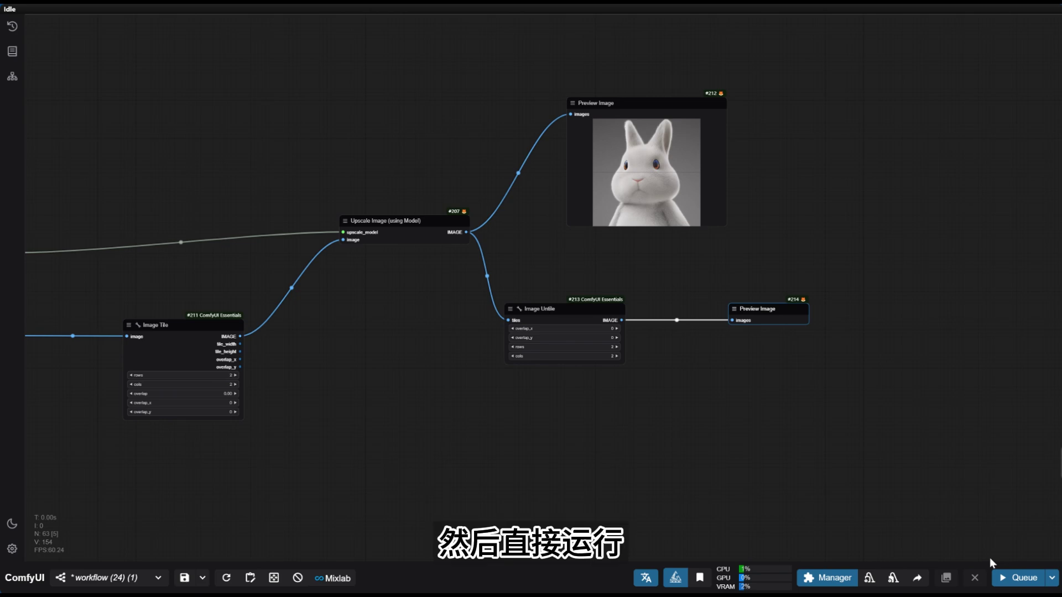
Examine the merged rabbit image in Image Untile's preview for fur detail and tile seams.
{"action": "left_click_drag", "start_coordinate": [996, 265], "coordinate": [949, 167]}
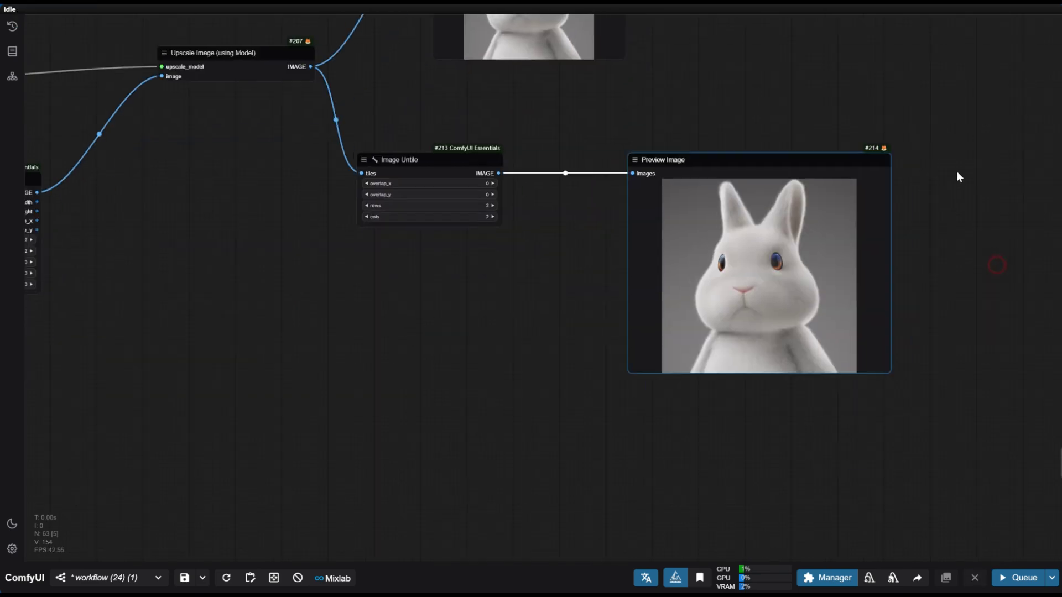
{"action": "scroll", "coordinate": [872, 225], "scroll_direction": "up", "scroll_amount": 6}
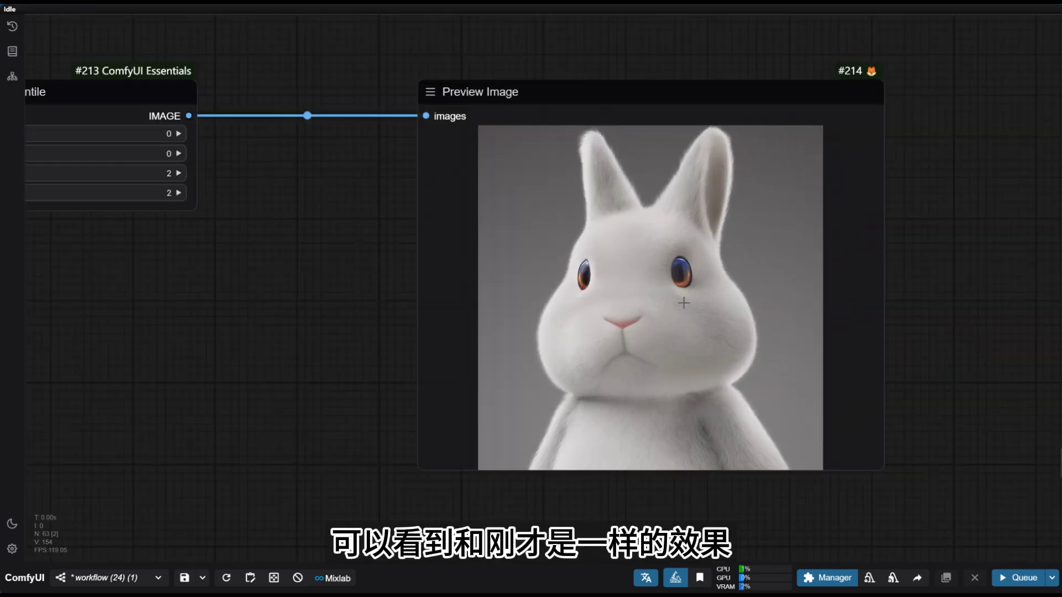
{"action": "scroll", "coordinate": [669, 81], "scroll_direction": "down", "scroll_amount": 5}
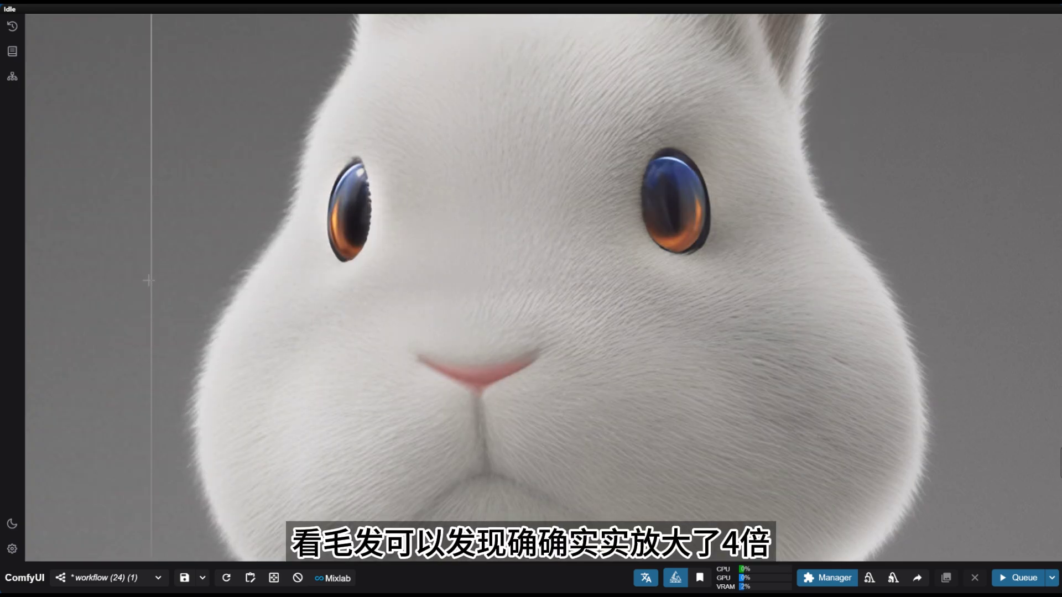
{"action": "scroll", "coordinate": [544, 259], "scroll_direction": "down", "scroll_amount": 6}
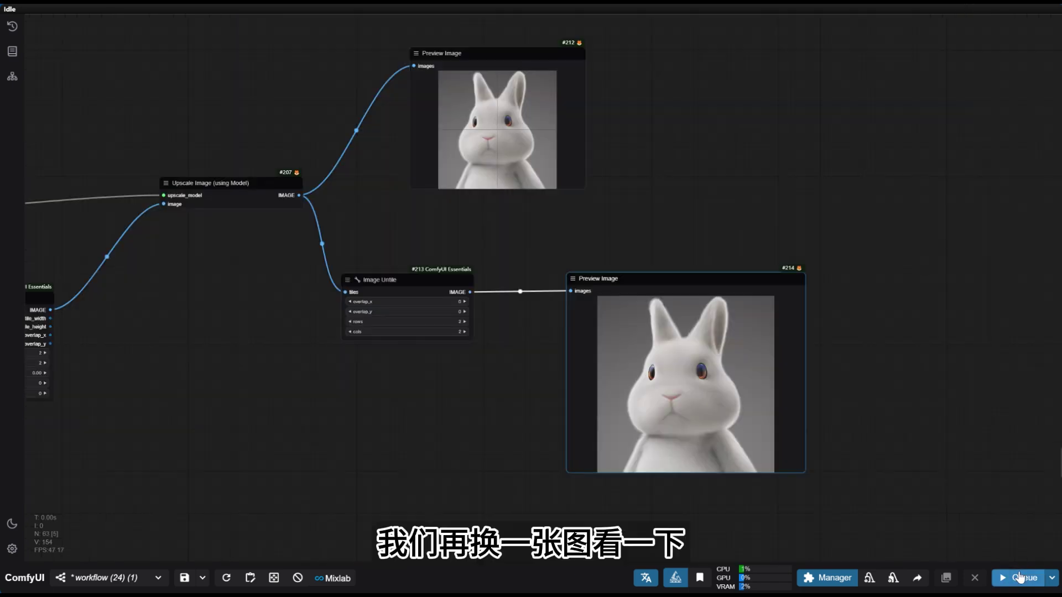
Queue the tiled upscale for the dog image and open the queue history to compare run times.
{"action": "left_click", "coordinate": [1020, 578]}
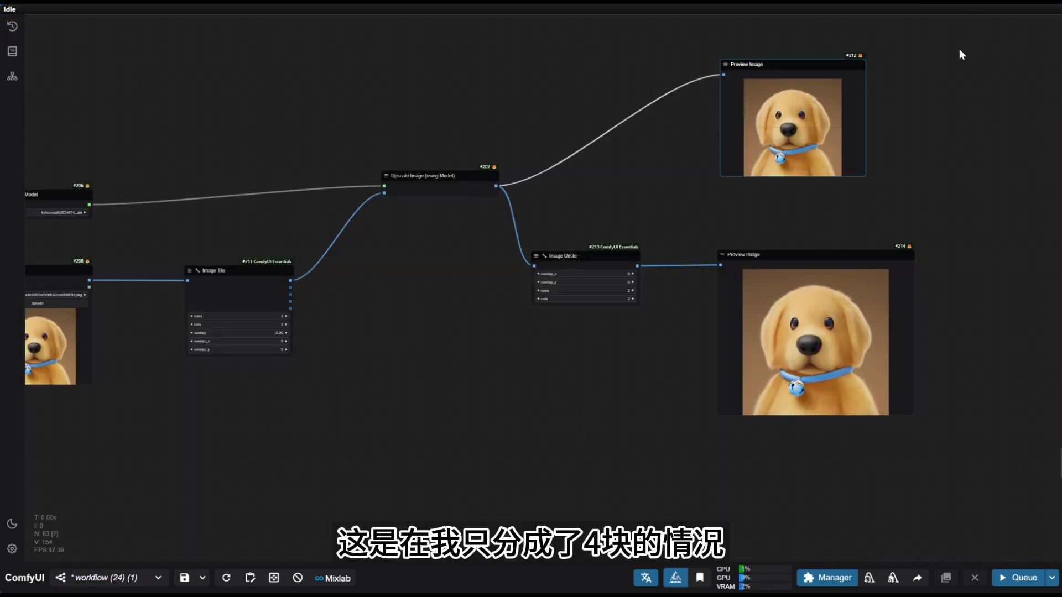
{"action": "left_click", "coordinate": [11, 32]}
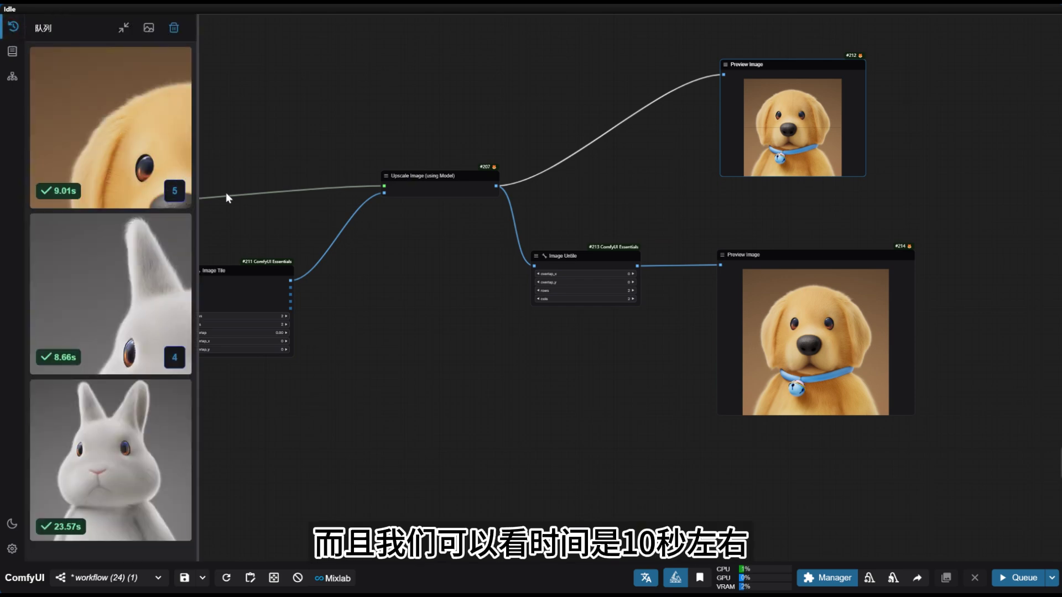
Set the Image Tile node's rows to 4.
{"action": "left_click_drag", "start_coordinate": [463, 298], "coordinate": [666, 277]}
{"action": "scroll", "coordinate": [408, 227], "scroll_direction": "up", "scroll_amount": 4}
{"action": "left_click_drag", "start_coordinate": [430, 213], "coordinate": [470, 210]}
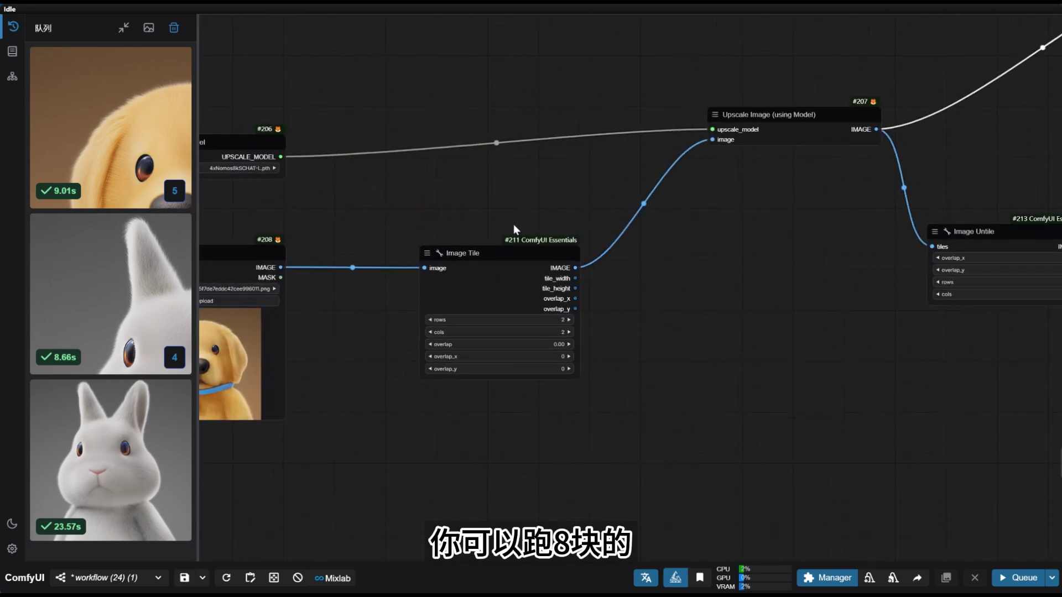
{"action": "scroll", "coordinate": [534, 326], "scroll_direction": "up", "scroll_amount": 4}
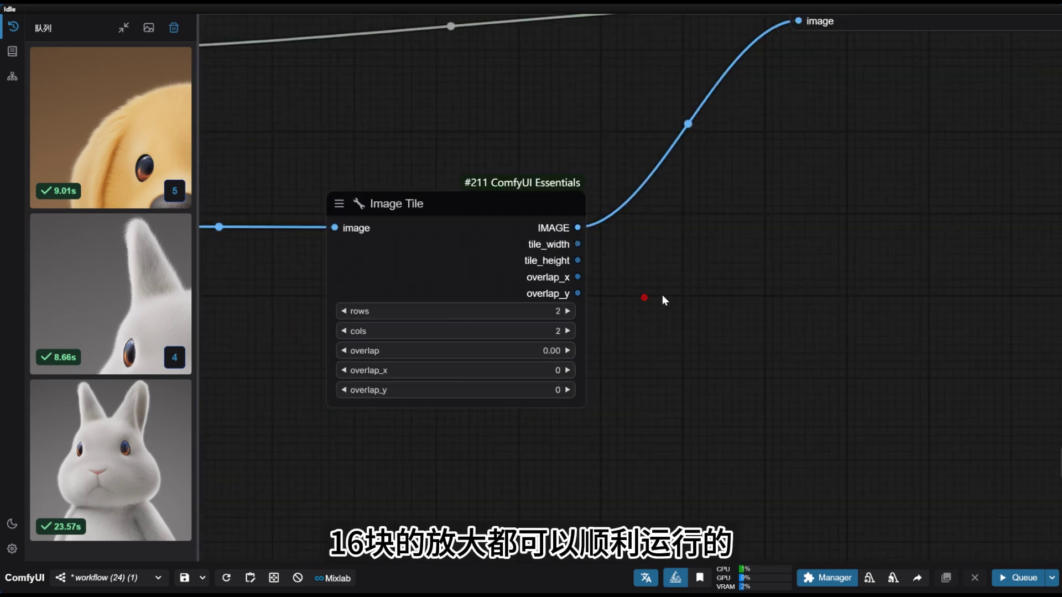
{"action": "left_click", "coordinate": [594, 308]}
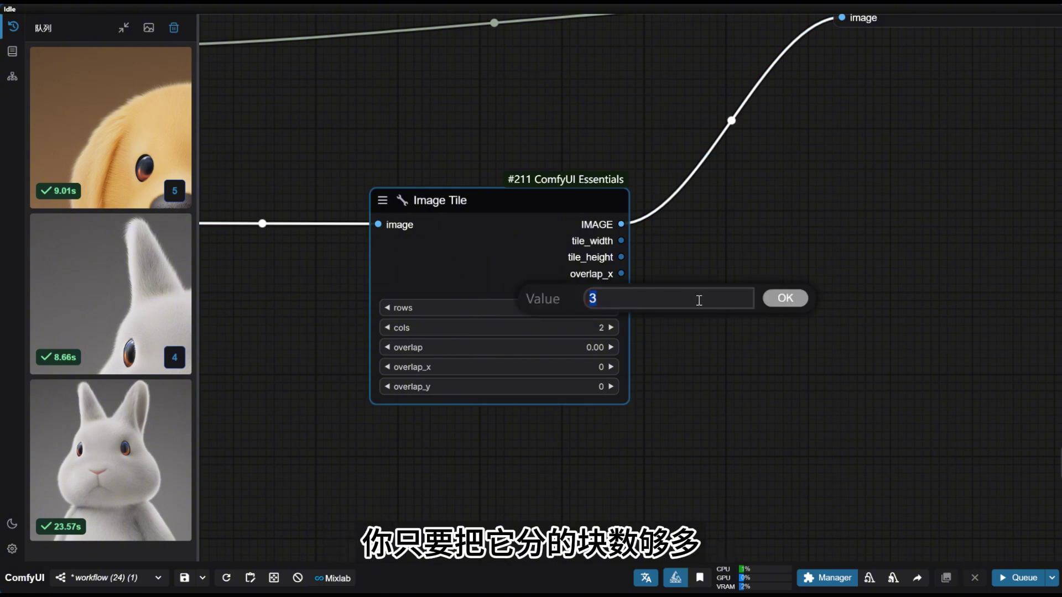
{"action": "type", "text": "4"}
{"action": "key", "text": "Return"}
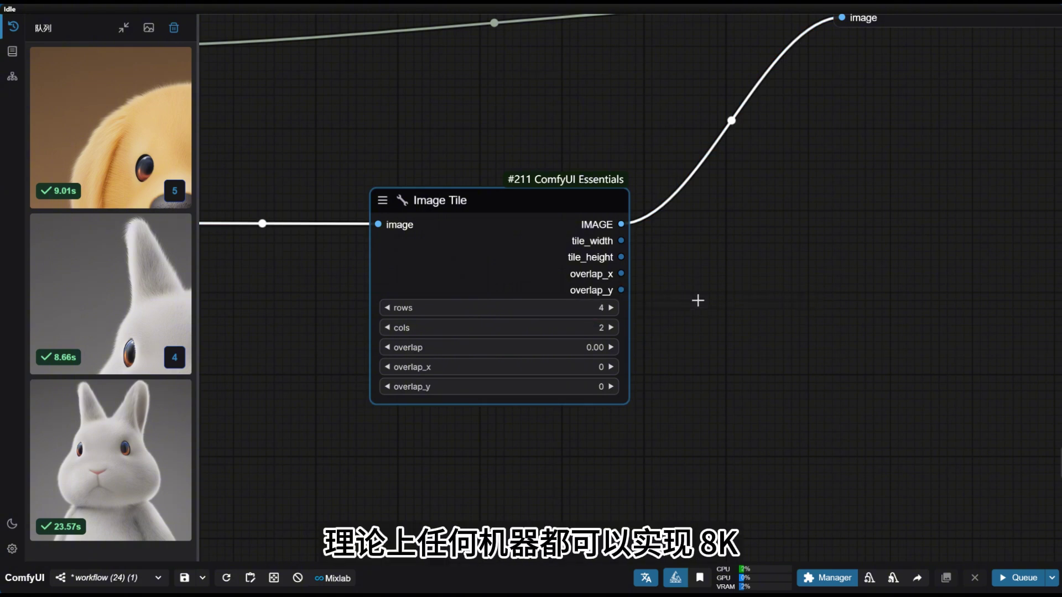
Queue the dog upscale with four tile rows, compare run times in the queue history, and close the history.
{"action": "scroll", "coordinate": [710, 314], "scroll_direction": "down", "scroll_amount": 2}
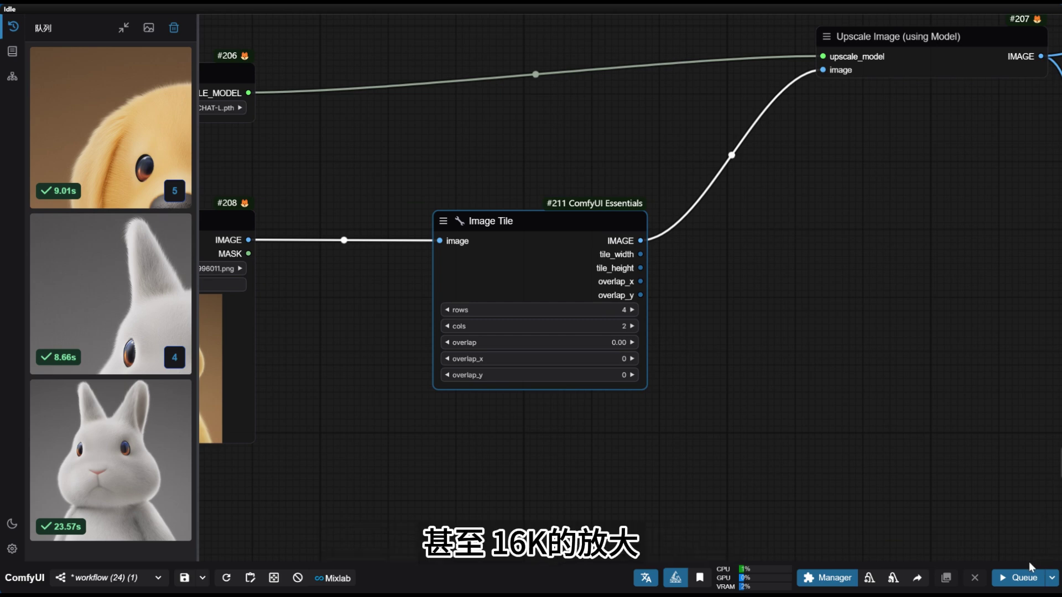
{"action": "left_click", "coordinate": [1025, 578]}
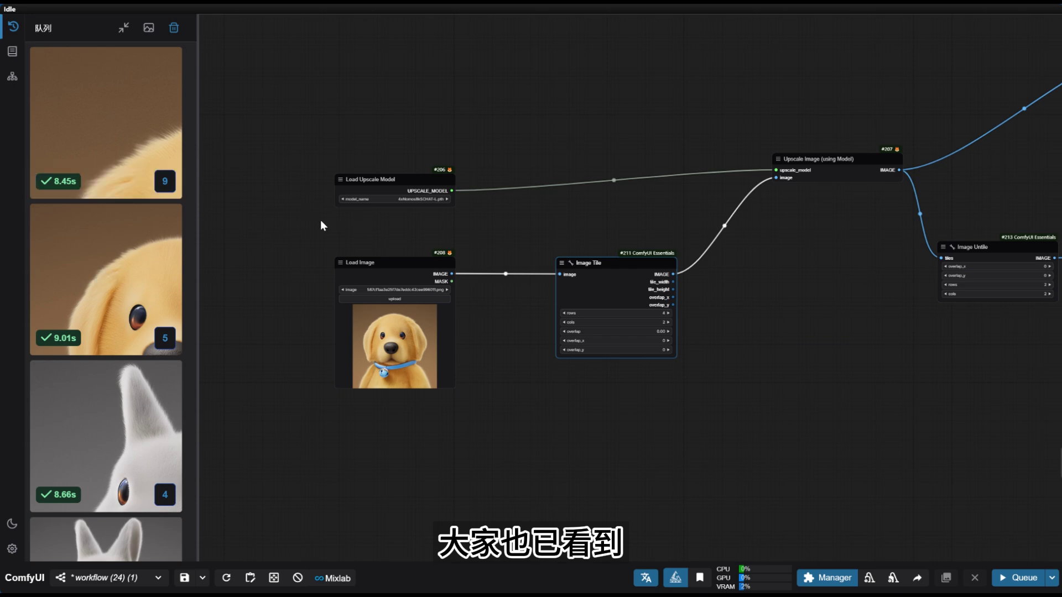
{"action": "scroll", "coordinate": [100, 188], "scroll_direction": "down", "scroll_amount": 2}
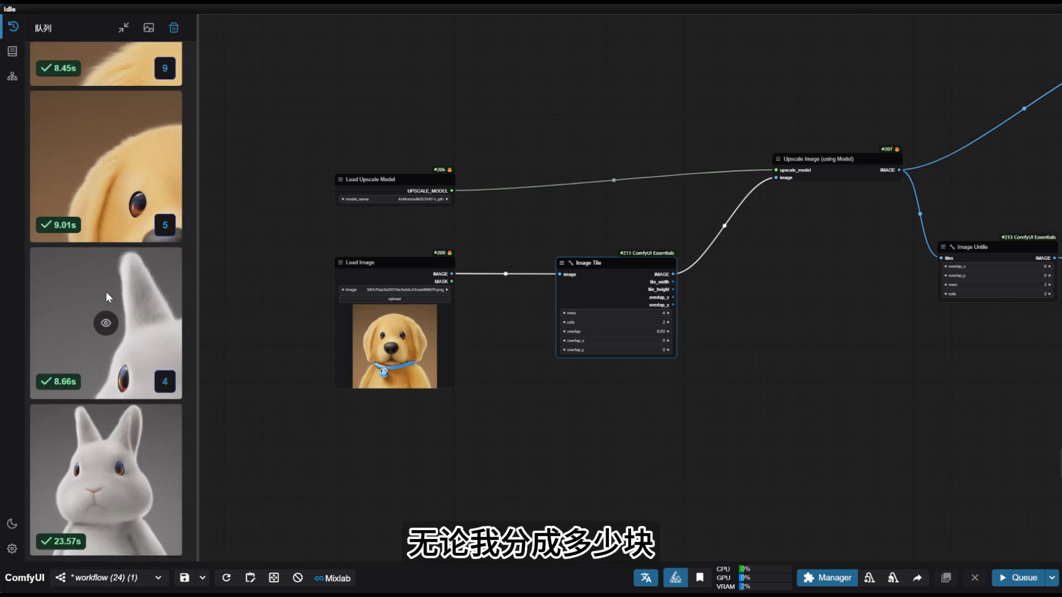
{"action": "scroll", "coordinate": [88, 329], "scroll_direction": "up", "scroll_amount": 2}
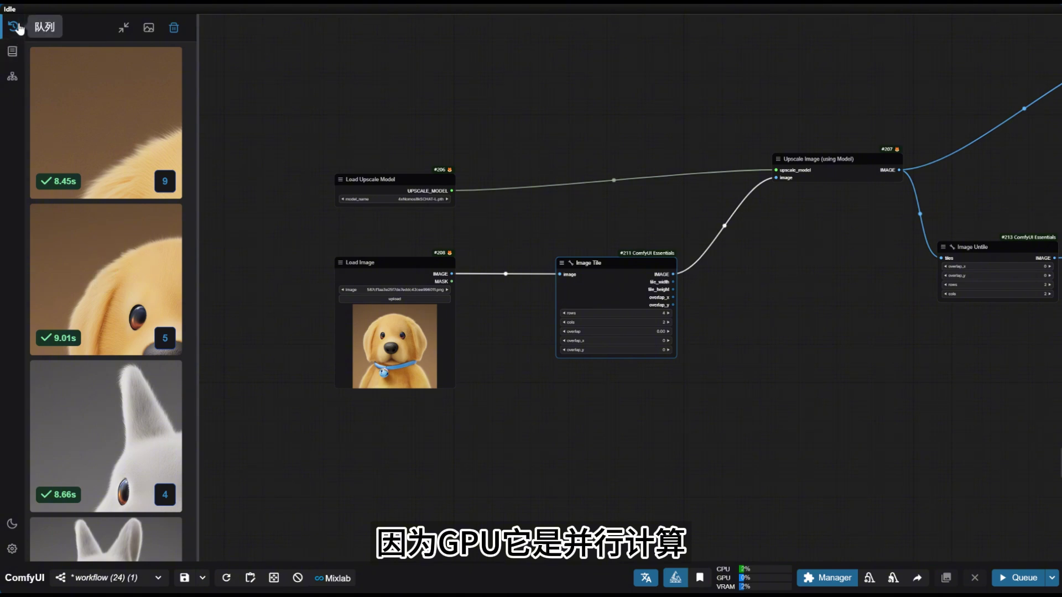
{"action": "left_click", "coordinate": [13, 26]}
Compare the tiled and merged dog previews, and set the Image Untile node's rows to 4.
{"action": "scroll", "coordinate": [861, 320], "scroll_direction": "down", "scroll_amount": 2}
{"action": "left_click_drag", "start_coordinate": [860, 320], "coordinate": [561, 332]}
{"action": "scroll", "coordinate": [773, 216], "scroll_direction": "up", "scroll_amount": 2}
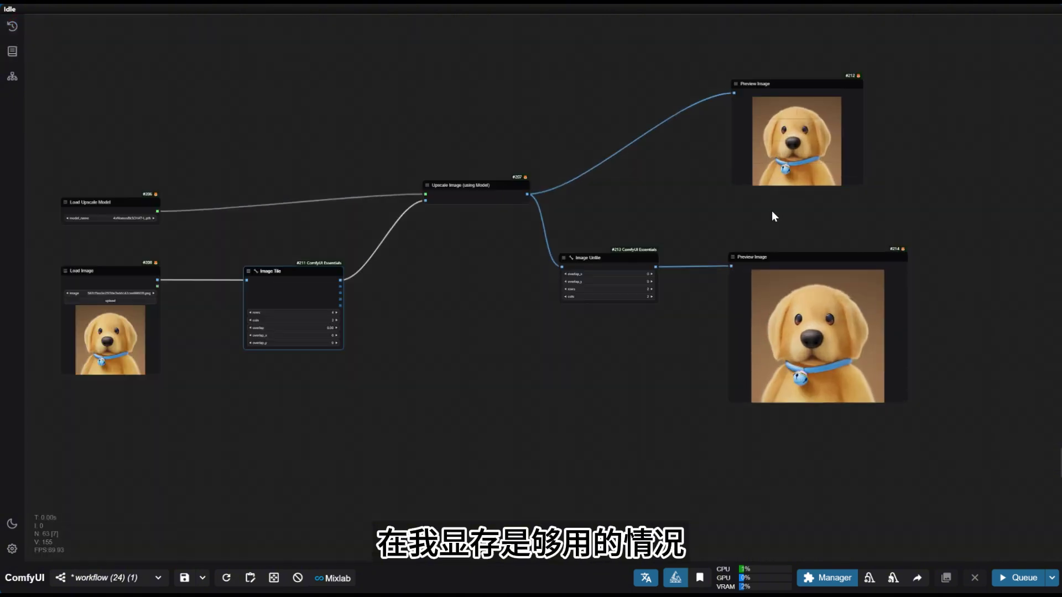
{"action": "scroll", "coordinate": [773, 216], "scroll_direction": "up", "scroll_amount": 1}
{"action": "left_click_drag", "start_coordinate": [814, 88], "coordinate": [755, 112]}
{"action": "scroll", "coordinate": [863, 130], "scroll_direction": "up", "scroll_amount": 5}
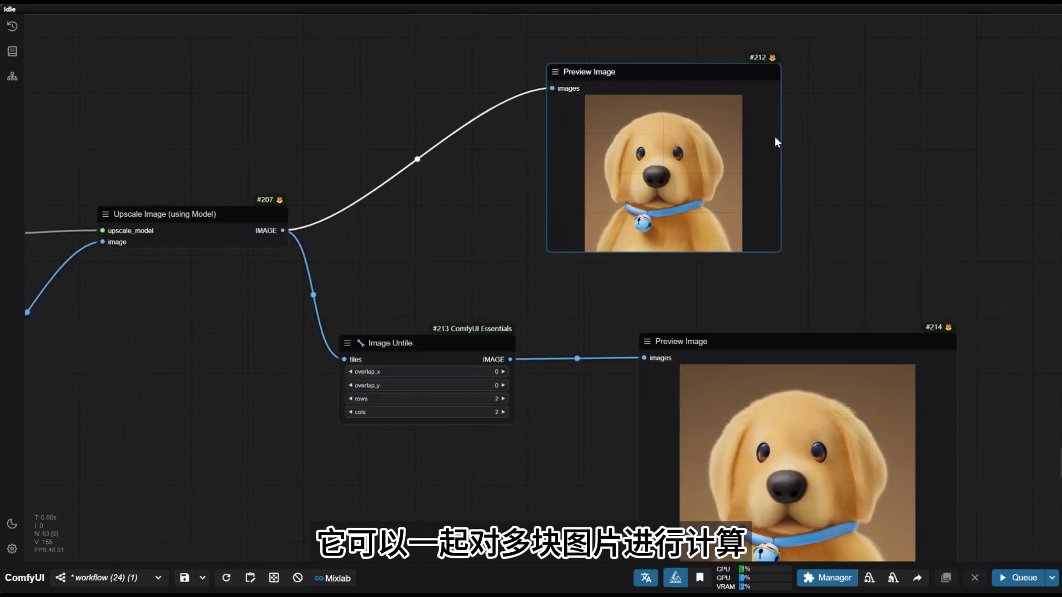
{"action": "scroll", "coordinate": [774, 141], "scroll_direction": "up", "scroll_amount": 1}
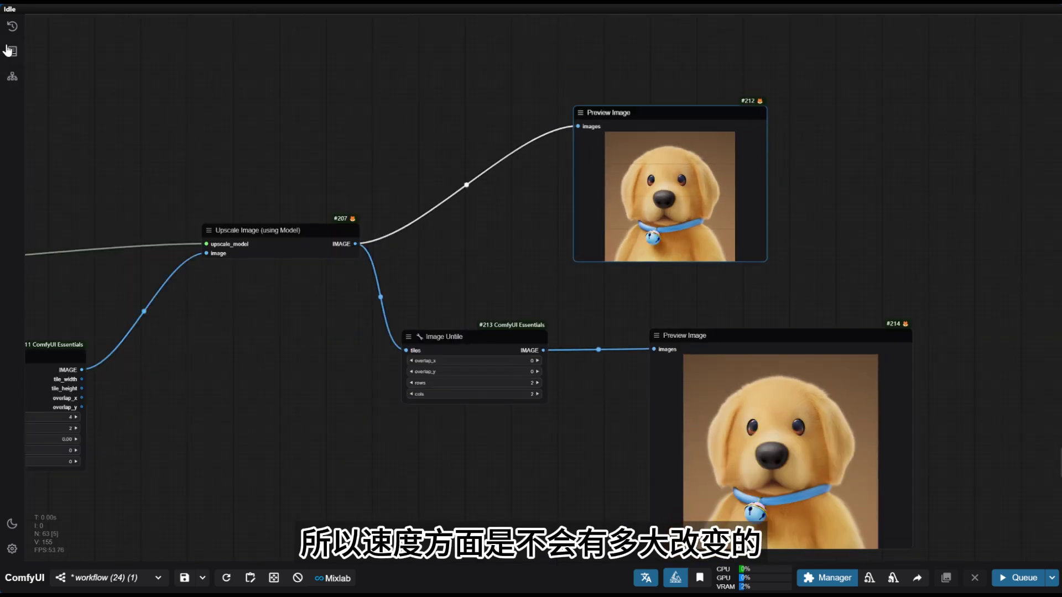
{"action": "left_click", "coordinate": [12, 26]}
{"action": "left_click", "coordinate": [12, 27]}
Examine the merged dog image in the preview after Image Untile for fur detail and tile seams.
{"action": "scroll", "coordinate": [487, 455], "scroll_direction": "up", "scroll_amount": 2}
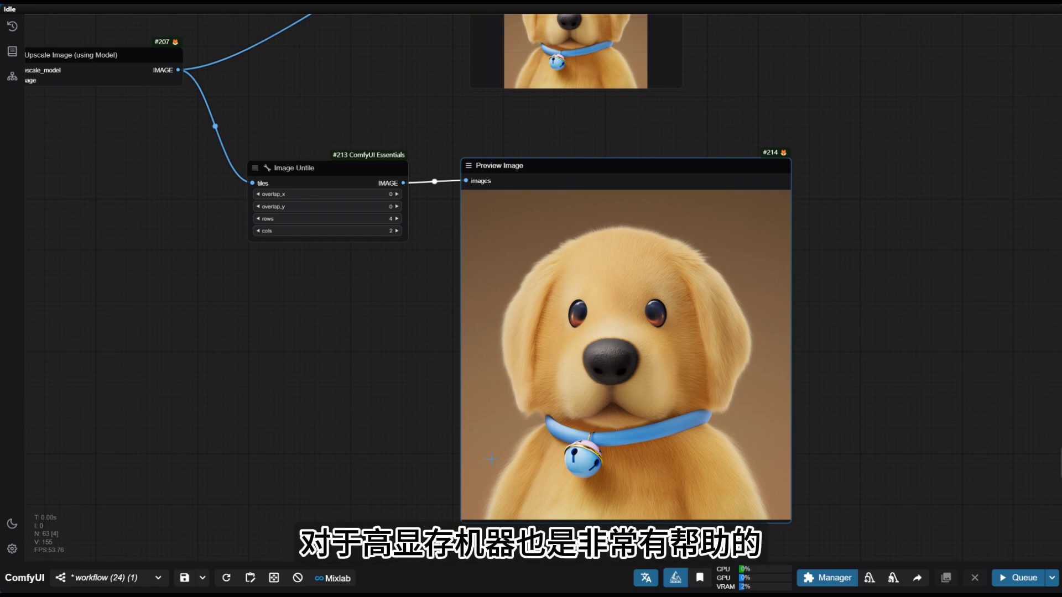
{"action": "scroll", "coordinate": [760, 366], "scroll_direction": "up", "scroll_amount": 3}
{"action": "scroll", "coordinate": [759, 366], "scroll_direction": "down", "scroll_amount": 2}
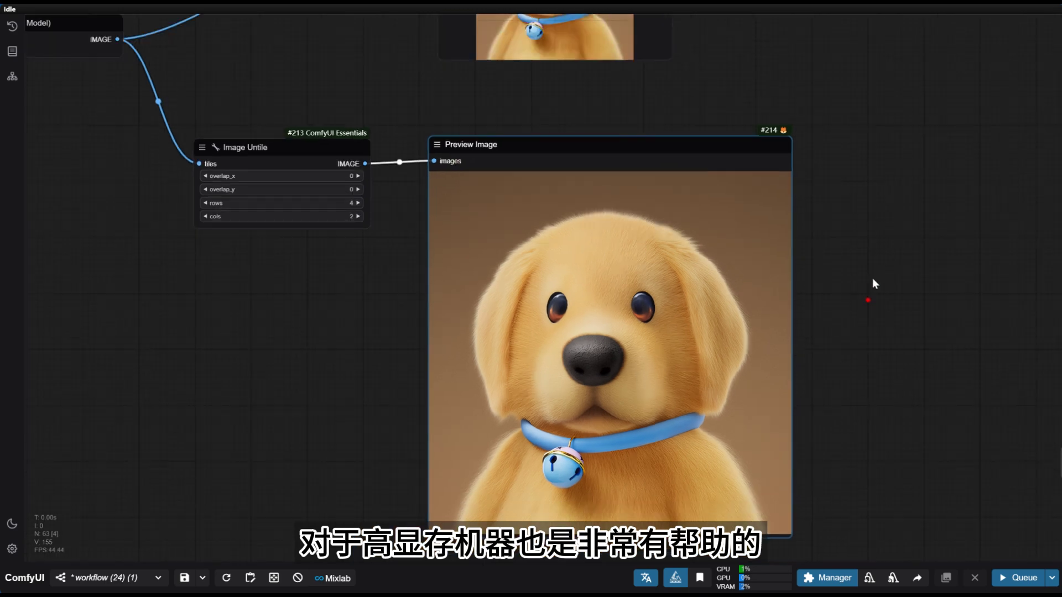
{"action": "left_click_drag", "start_coordinate": [871, 279], "coordinate": [881, 206]}
{"action": "scroll", "coordinate": [711, 252], "scroll_direction": "up", "scroll_amount": 2}
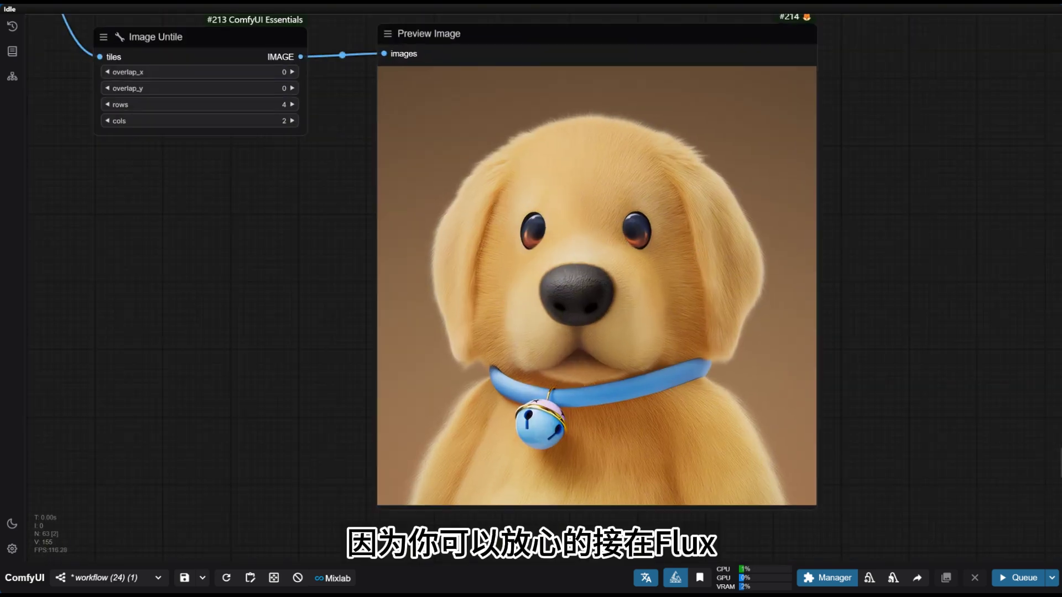
{"action": "scroll", "coordinate": [569, 308], "scroll_direction": "down", "scroll_amount": 4}
{"action": "left_click_drag", "start_coordinate": [404, 341], "coordinate": [520, 406]}
{"action": "scroll", "coordinate": [682, 334], "scroll_direction": "up", "scroll_amount": 3}
{"action": "scroll", "coordinate": [776, 347], "scroll_direction": "up", "scroll_amount": 3}
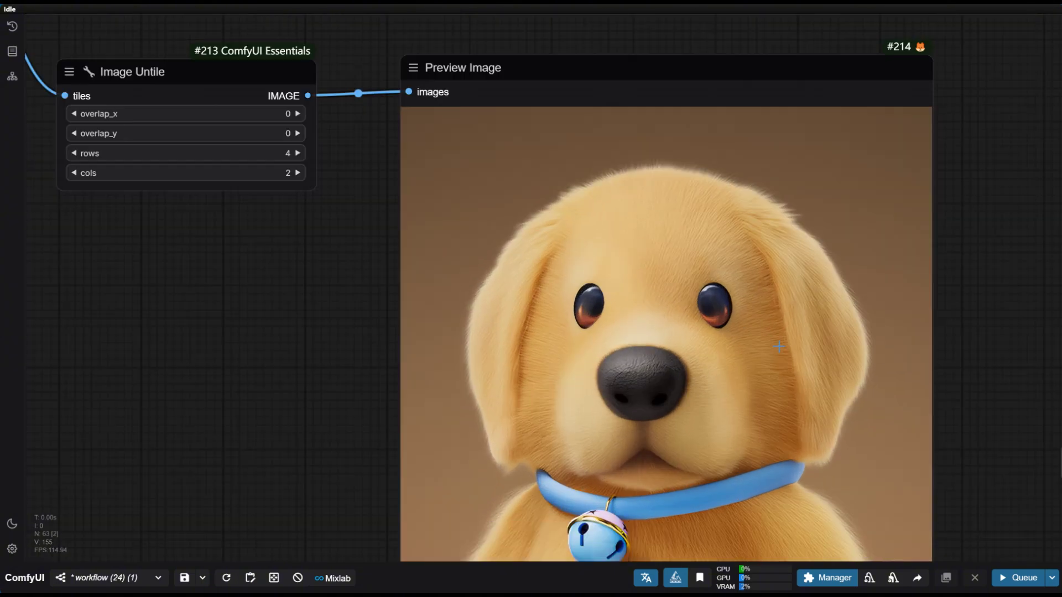
Delete the Preview Image node connected directly to the Upscale Image node.
{"action": "scroll", "coordinate": [779, 359], "scroll_direction": "down", "scroll_amount": 5}
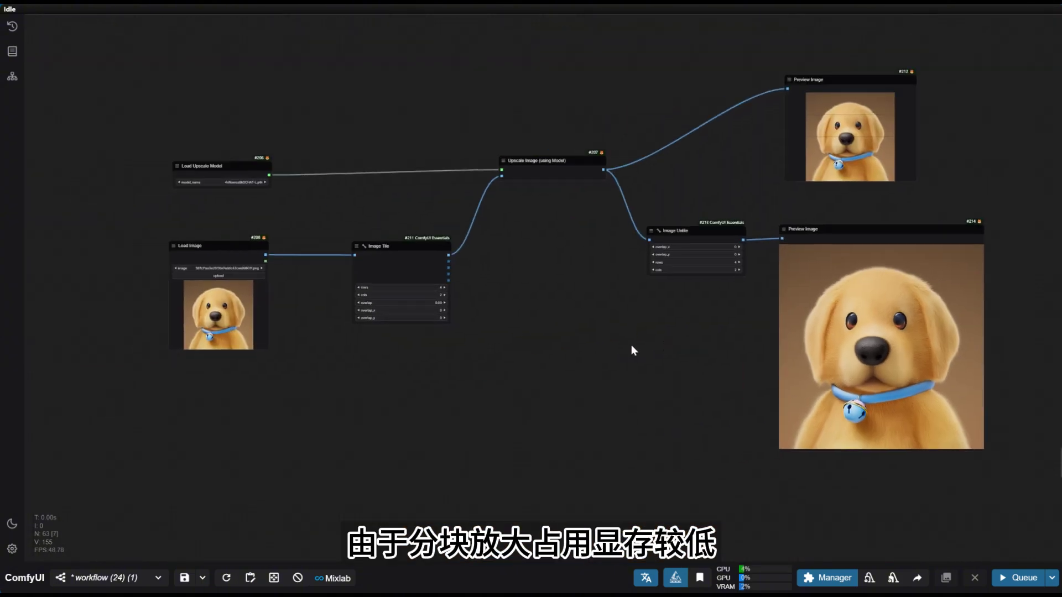
{"action": "scroll", "coordinate": [631, 346], "scroll_direction": "down", "scroll_amount": 2}
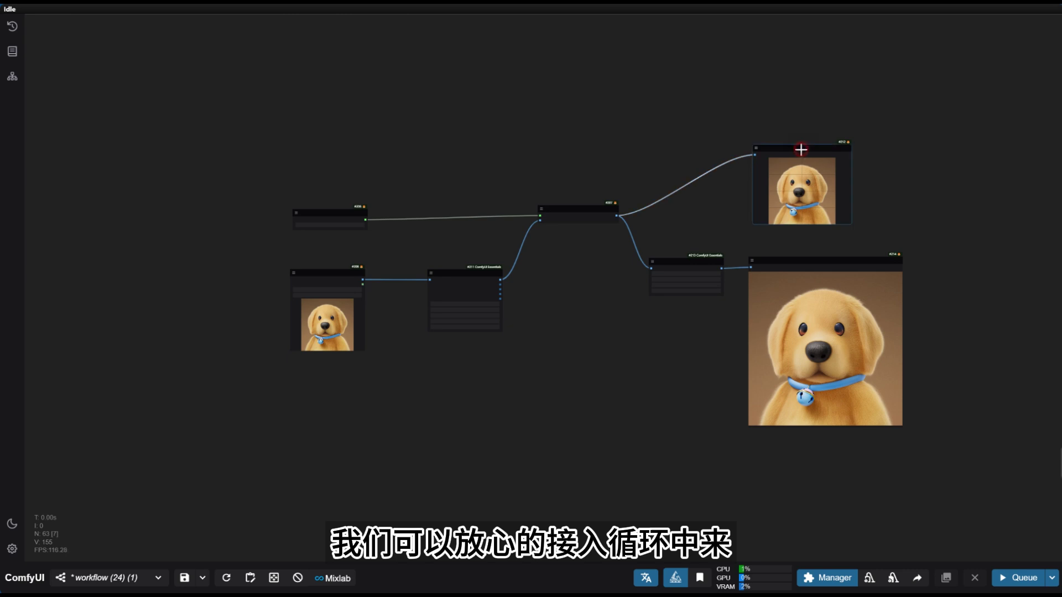
{"action": "key", "text": "Delete"}
Add a For Loop Start node and place it above the Load Upscale Model node.
{"action": "scroll", "coordinate": [585, 177], "scroll_direction": "down", "scroll_amount": 3}
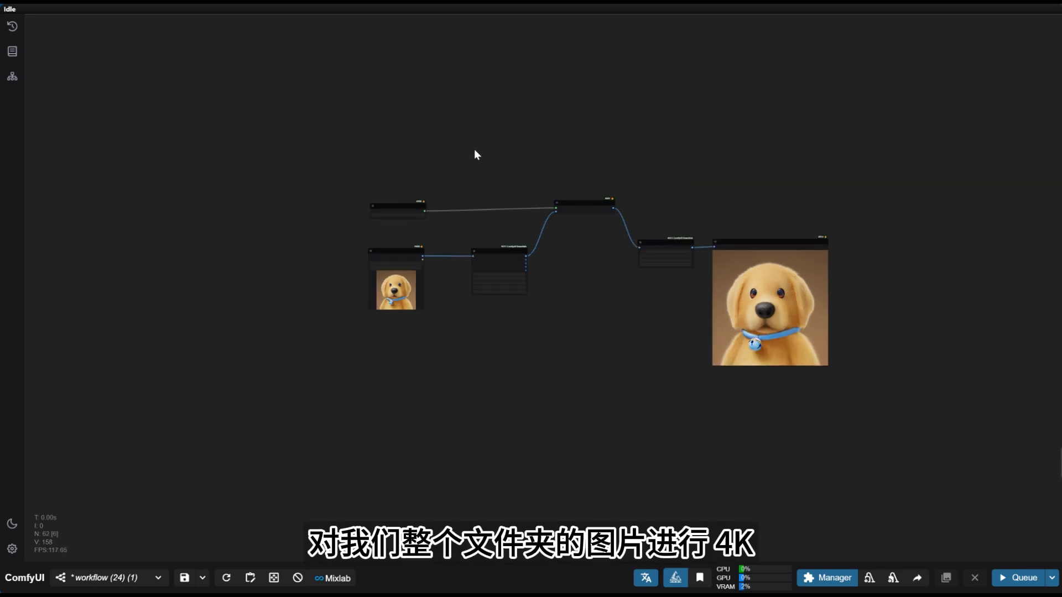
{"action": "left_click_drag", "start_coordinate": [474, 150], "coordinate": [712, 213]}
{"action": "scroll", "coordinate": [622, 221], "scroll_direction": "down", "scroll_amount": 5}
{"action": "scroll", "coordinate": [719, 216], "scroll_direction": "up", "scroll_amount": 14}
{"action": "double_click", "coordinate": [435, 243]}
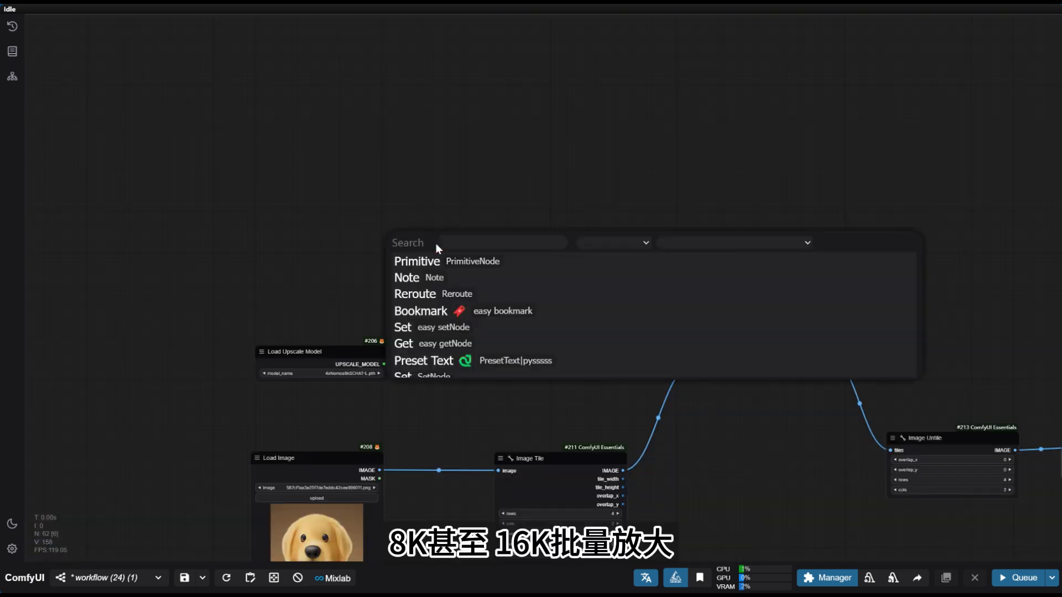
{"action": "type", "text": "for l"}
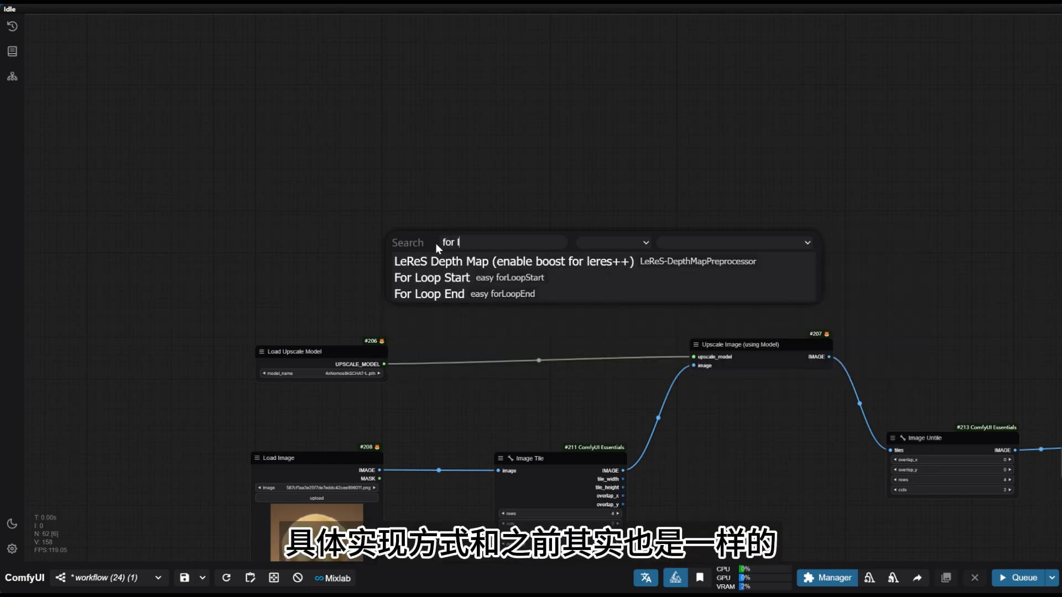
{"action": "left_click", "coordinate": [533, 278]}
{"action": "left_click_drag", "start_coordinate": [526, 239], "coordinate": [281, 222]}
Replace the Load Image node with a Load Images From Folder (KJ) node.
{"action": "left_click_drag", "start_coordinate": [441, 319], "coordinate": [753, 97]}
{"action": "left_click_drag", "start_coordinate": [650, 246], "coordinate": [549, 277]}
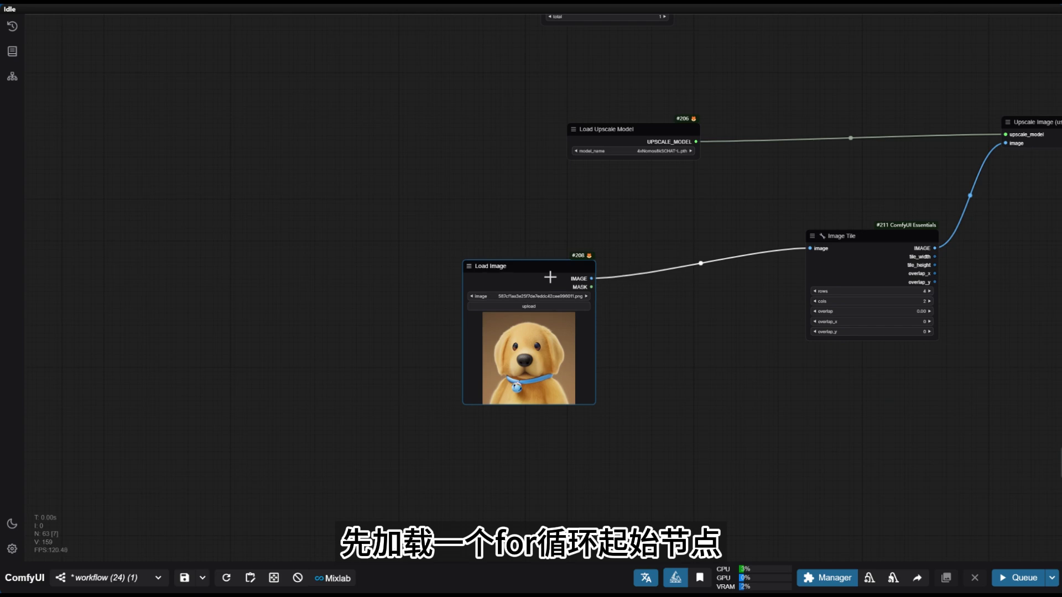
{"action": "key", "text": "Delete"}
{"action": "double_click", "coordinate": [599, 245]}
{"action": "type", "text": "load imag"}
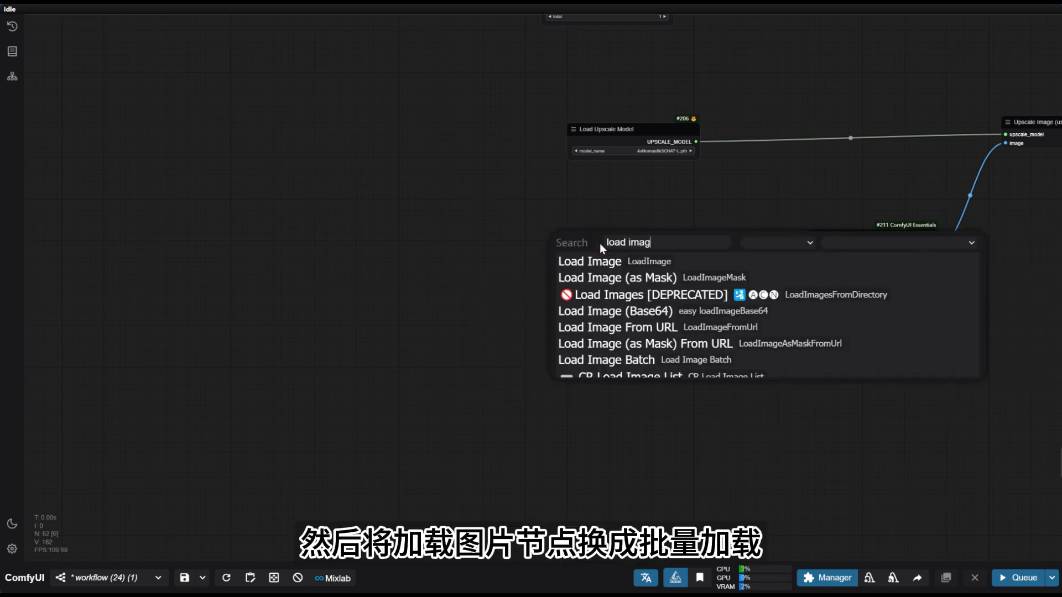
{"action": "type", "text": "e p"}
{"action": "key", "text": "BackSpace"}
{"action": "key", "text": "BackSpace"}
{"action": "scroll", "coordinate": [813, 431], "scroll_direction": "down", "scroll_amount": 5}
{"action": "scroll", "coordinate": [770, 372], "scroll_direction": "down", "scroll_amount": 4}
{"action": "left_click", "coordinate": [779, 333]}
Place the Load Images From Folder node beneath For Loop Start, beside Image Tile, with its folder set to /tmp/code/photo/animals.
{"action": "scroll", "coordinate": [797, 304], "scroll_direction": "up", "scroll_amount": 8}
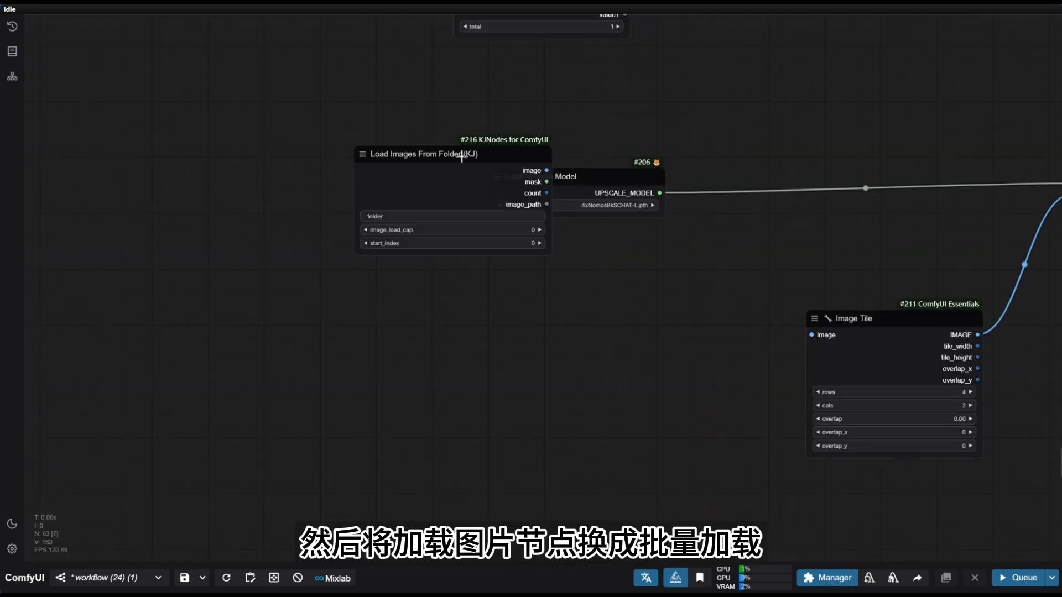
{"action": "left_click_drag", "start_coordinate": [462, 156], "coordinate": [623, 301]}
{"action": "scroll", "coordinate": [778, 375], "scroll_direction": "down", "scroll_amount": 1}
{"action": "scroll", "coordinate": [768, 243], "scroll_direction": "down", "scroll_amount": 2}
{"action": "left_click_drag", "start_coordinate": [768, 244], "coordinate": [751, 306]}
{"action": "left_click_drag", "start_coordinate": [608, 256], "coordinate": [846, 248]}
{"action": "left_click_drag", "start_coordinate": [597, 105], "coordinate": [626, 157]}
{"action": "scroll", "coordinate": [759, 317], "scroll_direction": "up", "scroll_amount": 6}
Convert the folder loader's start_index to an input and wire For Loop Start's index output into it.
{"action": "right_click", "coordinate": [570, 426]}
{"action": "left_click", "coordinate": [698, 522]}
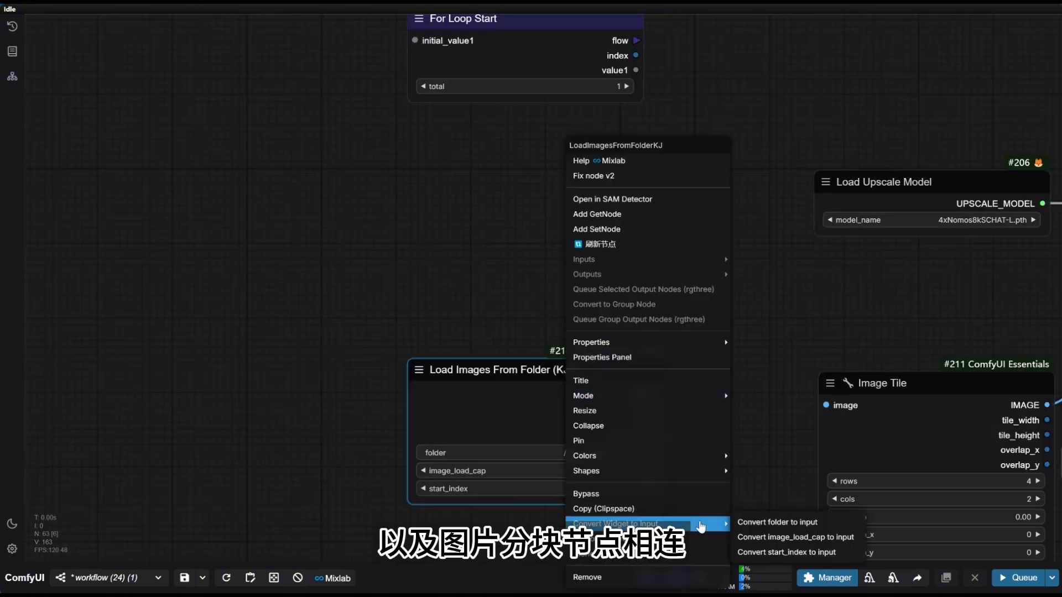
{"action": "left_click", "coordinate": [786, 552]}
{"action": "left_click_drag", "start_coordinate": [498, 369], "coordinate": [523, 354]}
{"action": "left_click_drag", "start_coordinate": [636, 56], "coordinate": [550, 373]}
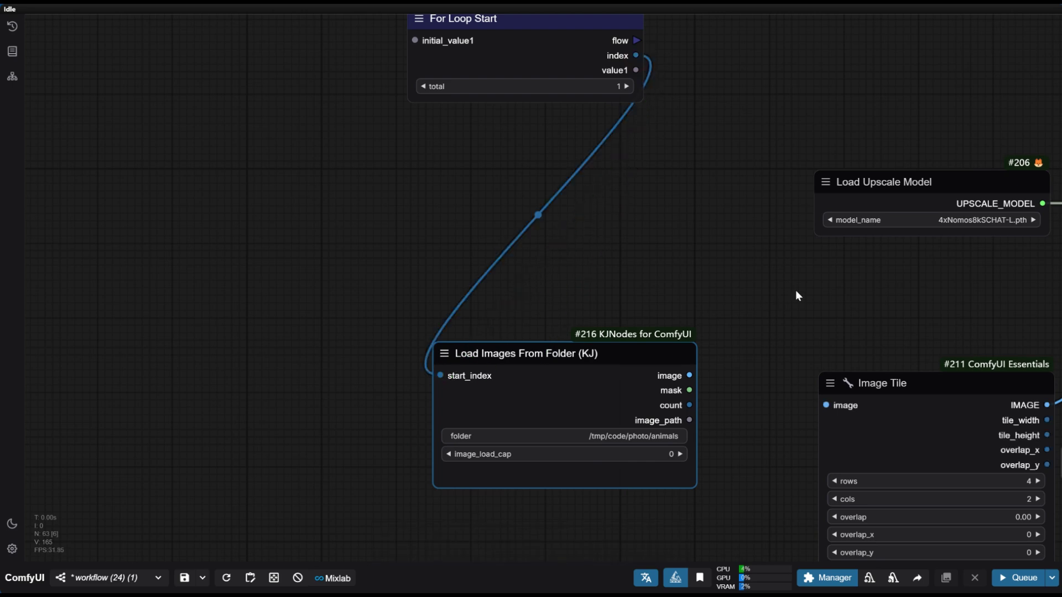
Wire the Image Untile output into Batch Any's any_2, For Loop Start's value1 into any_1, and batch into For Loop End's initial_value1.
{"action": "left_click_drag", "start_coordinate": [857, 338], "coordinate": [651, 247]}
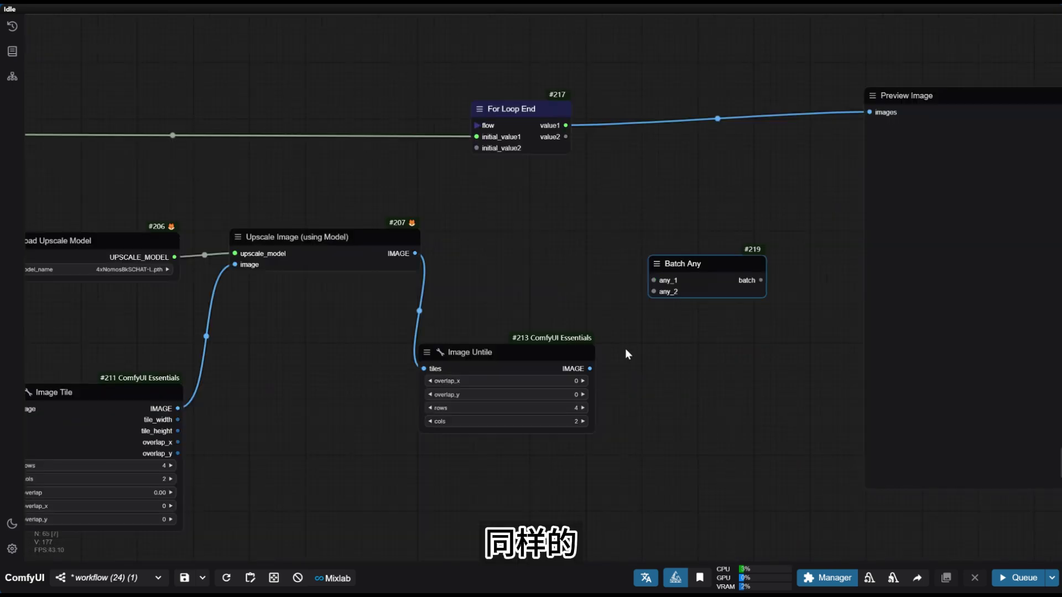
{"action": "left_click_drag", "start_coordinate": [589, 368], "coordinate": [654, 292]}
{"action": "left_click_drag", "start_coordinate": [364, 196], "coordinate": [581, 203]}
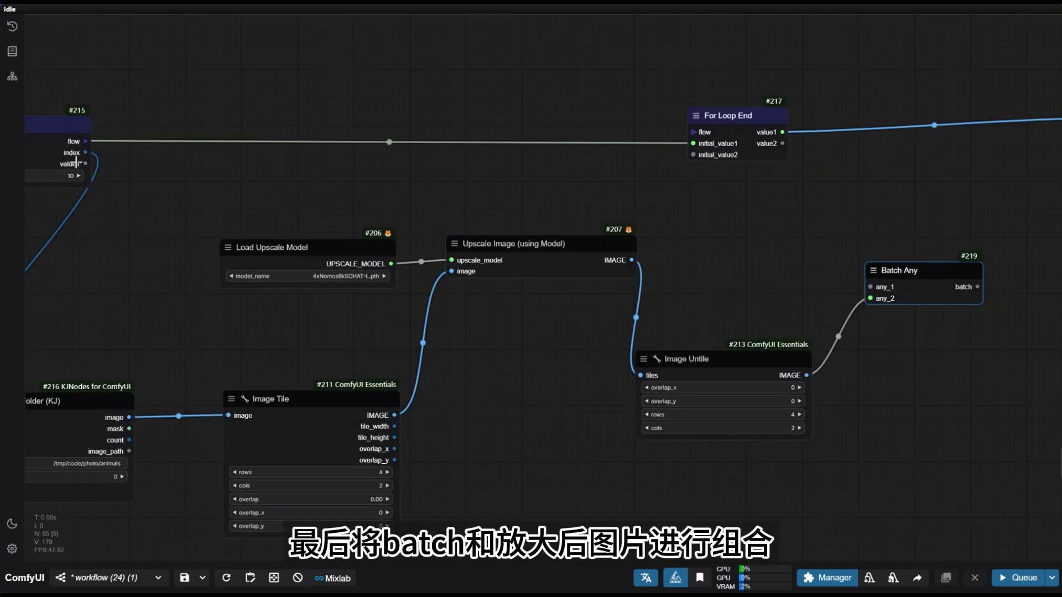
{"action": "left_click_drag", "start_coordinate": [88, 165], "coordinate": [870, 287]}
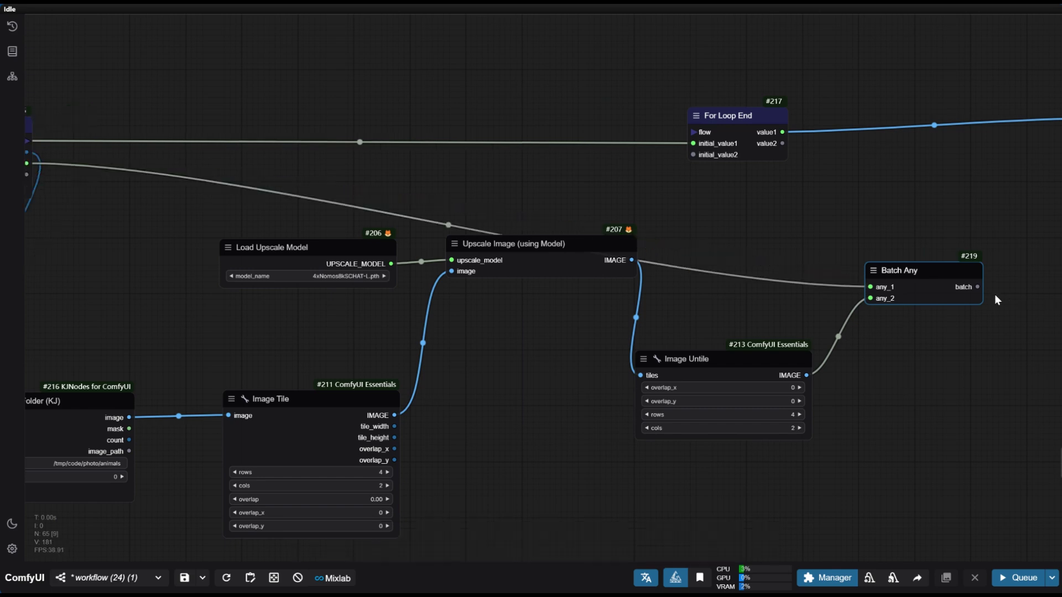
{"action": "left_click_drag", "start_coordinate": [975, 286], "coordinate": [702, 158]}
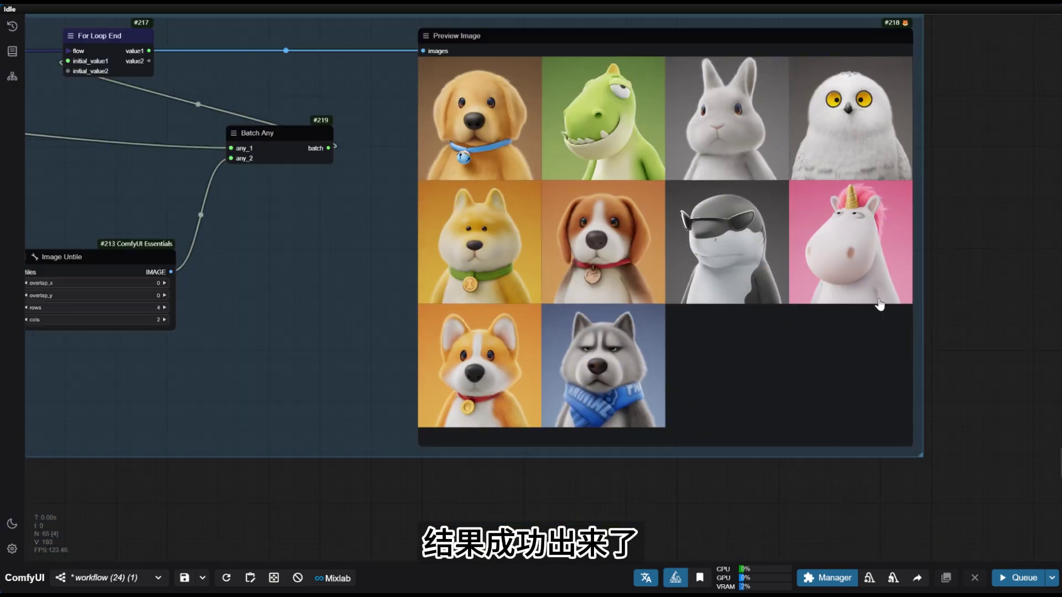
Examine the batch of upscaled animal images in the Preview Image node after For Loop End.
{"action": "scroll", "coordinate": [879, 304], "scroll_direction": "down", "scroll_amount": 2}
{"action": "left_click_drag", "start_coordinate": [513, 464], "coordinate": [423, 458]}
{"action": "scroll", "coordinate": [433, 473], "scroll_direction": "down", "scroll_amount": 3}
{"action": "scroll", "coordinate": [594, 296], "scroll_direction": "up", "scroll_amount": 10}
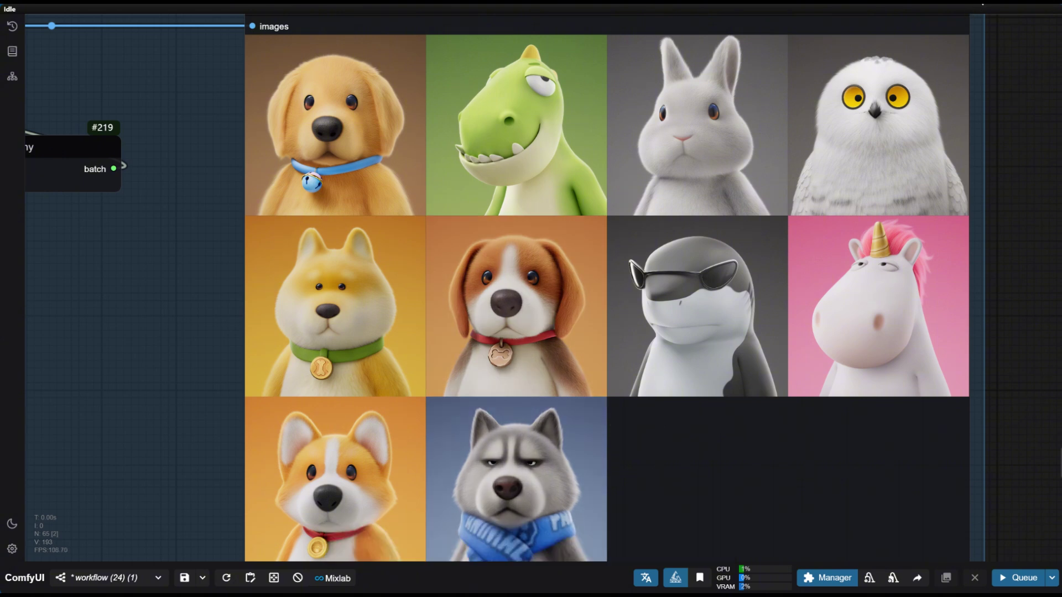
{"action": "scroll", "coordinate": [951, 171], "scroll_direction": "down", "scroll_amount": 4}
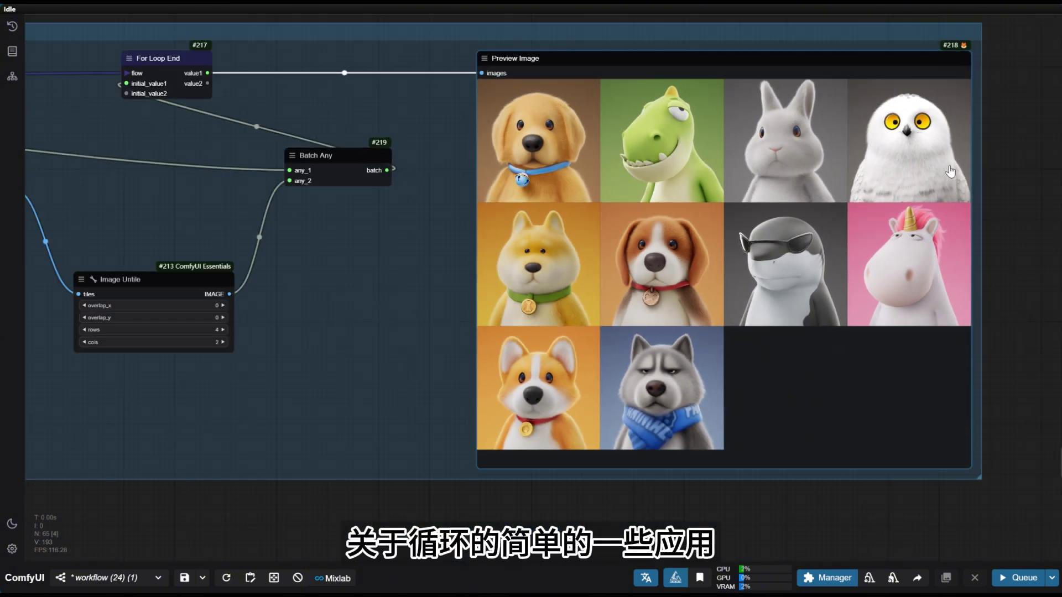
{"action": "scroll", "coordinate": [1008, 160], "scroll_direction": "up", "scroll_amount": 2}
{"action": "scroll", "coordinate": [1005, 172], "scroll_direction": "down", "scroll_amount": 2}
{"action": "left_click_drag", "start_coordinate": [1023, 192], "coordinate": [968, 210]}
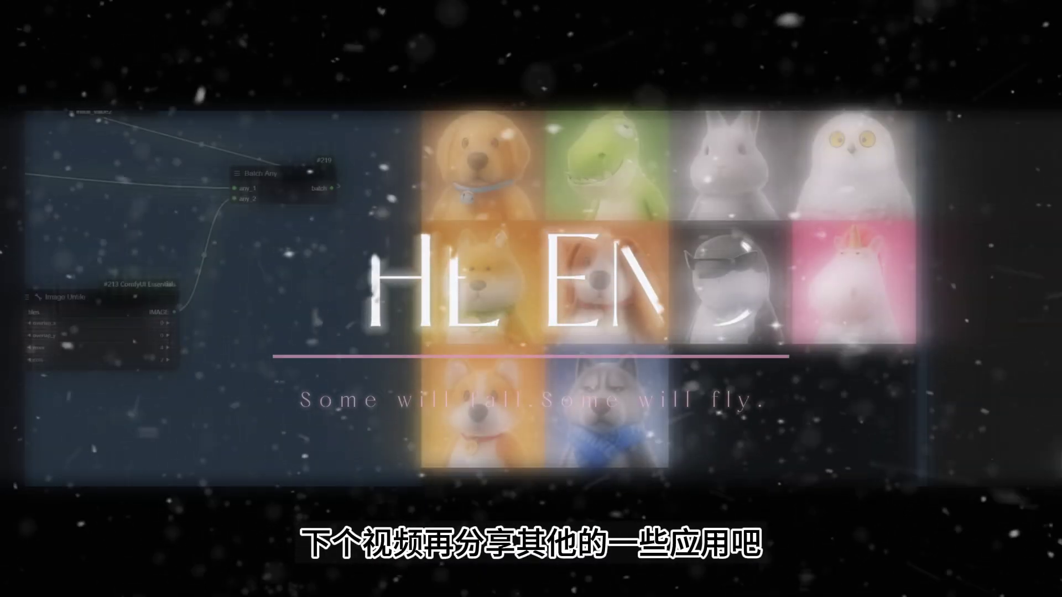